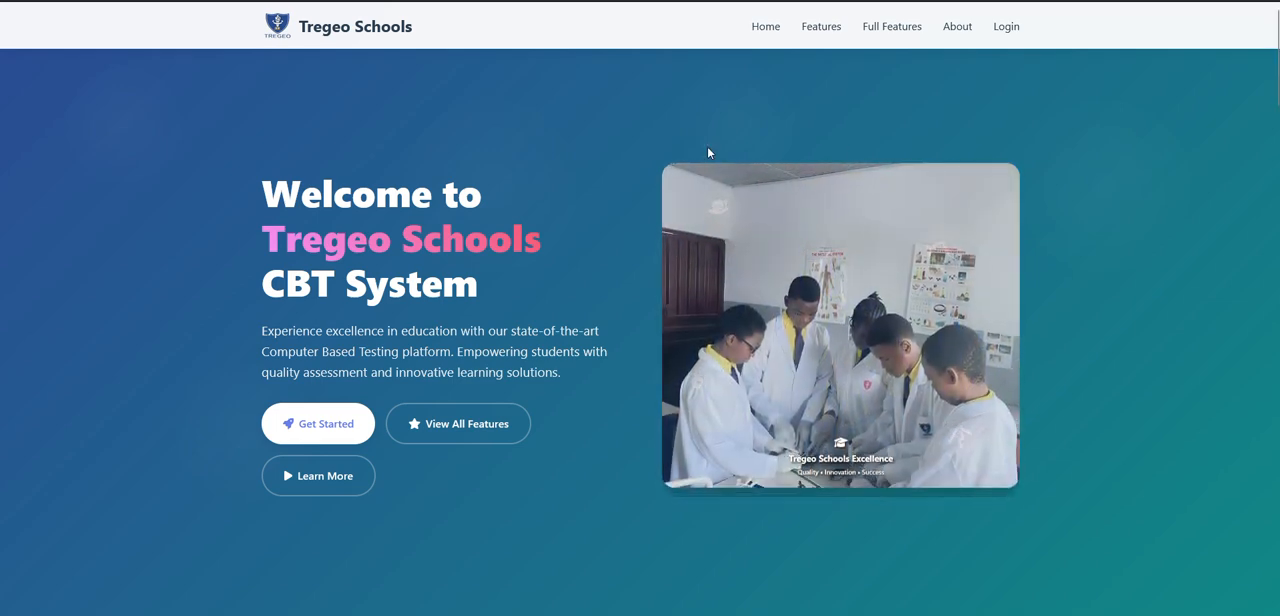
# Look through the sections of the Tregeo Schools homepage.
pyautogui.scroll(-6, 509, 323)
pyautogui.scroll(-12, 697, 322)
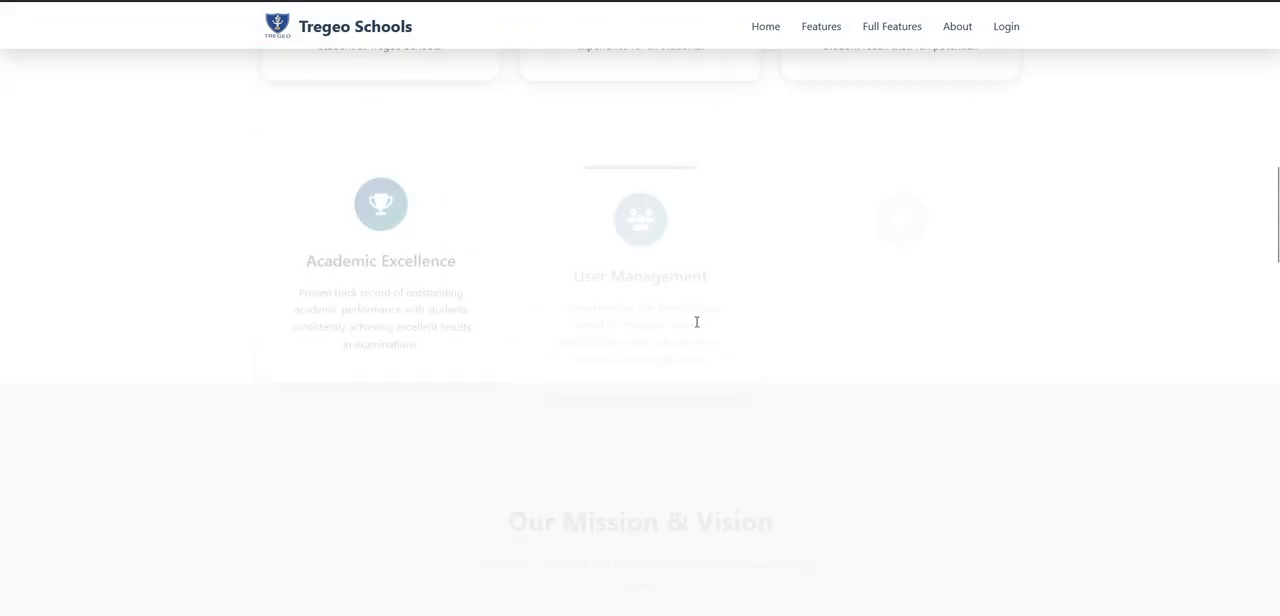
pyautogui.scroll(-10, 697, 327)
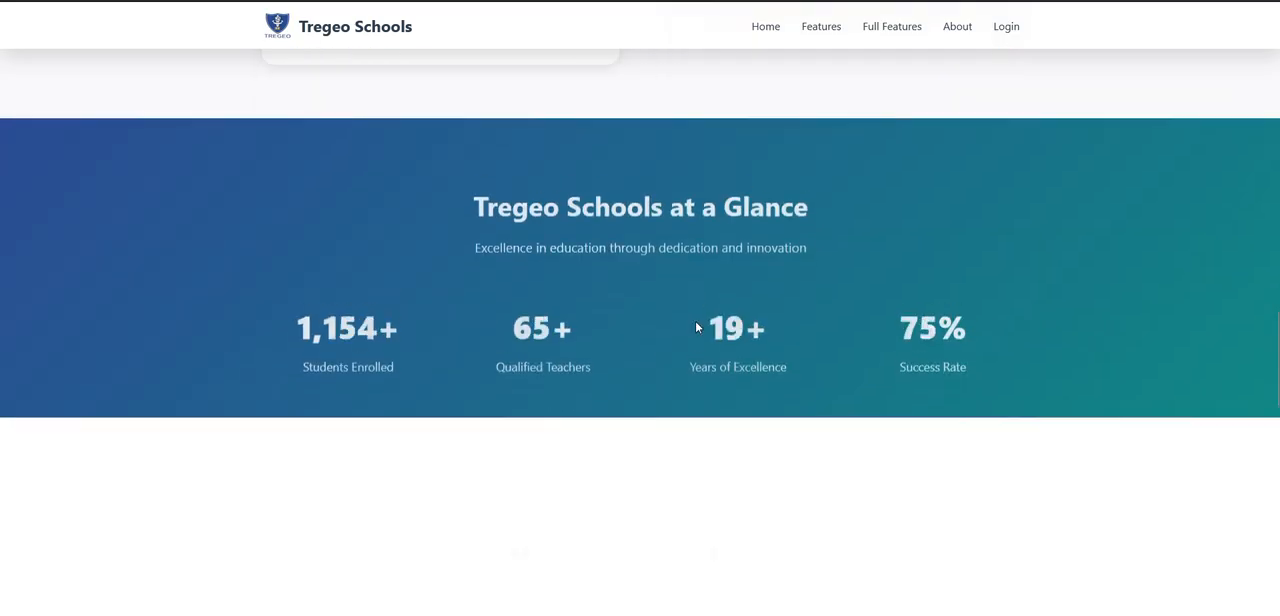
pyautogui.scroll(-6, 697, 327)
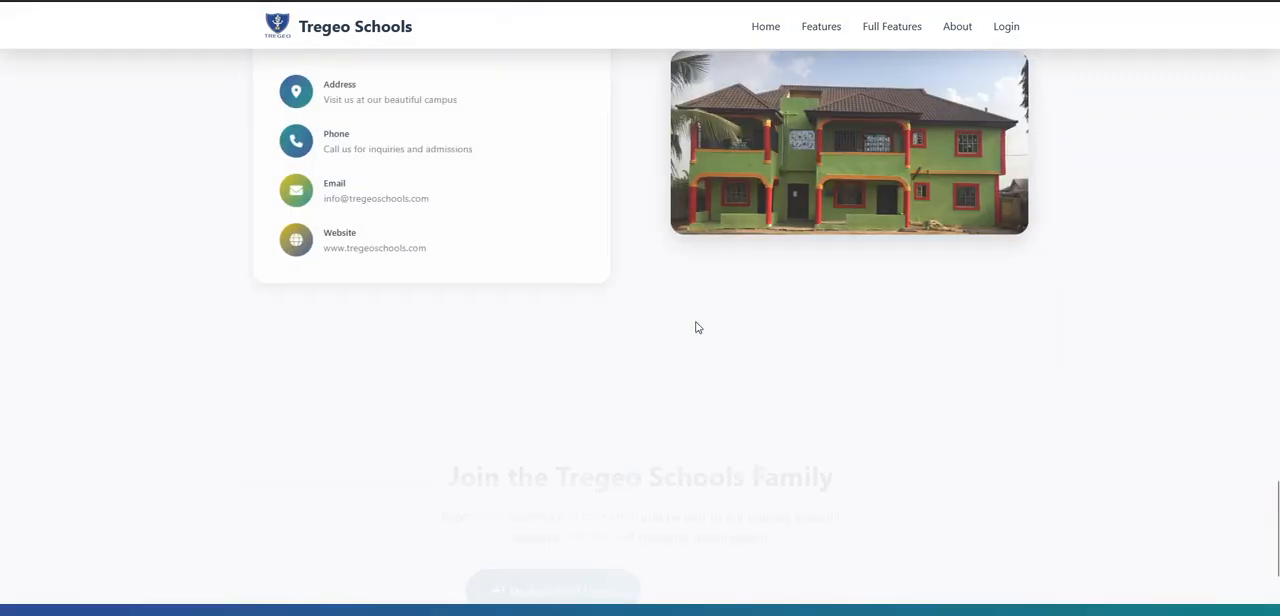
pyautogui.scroll(20, 697, 327)
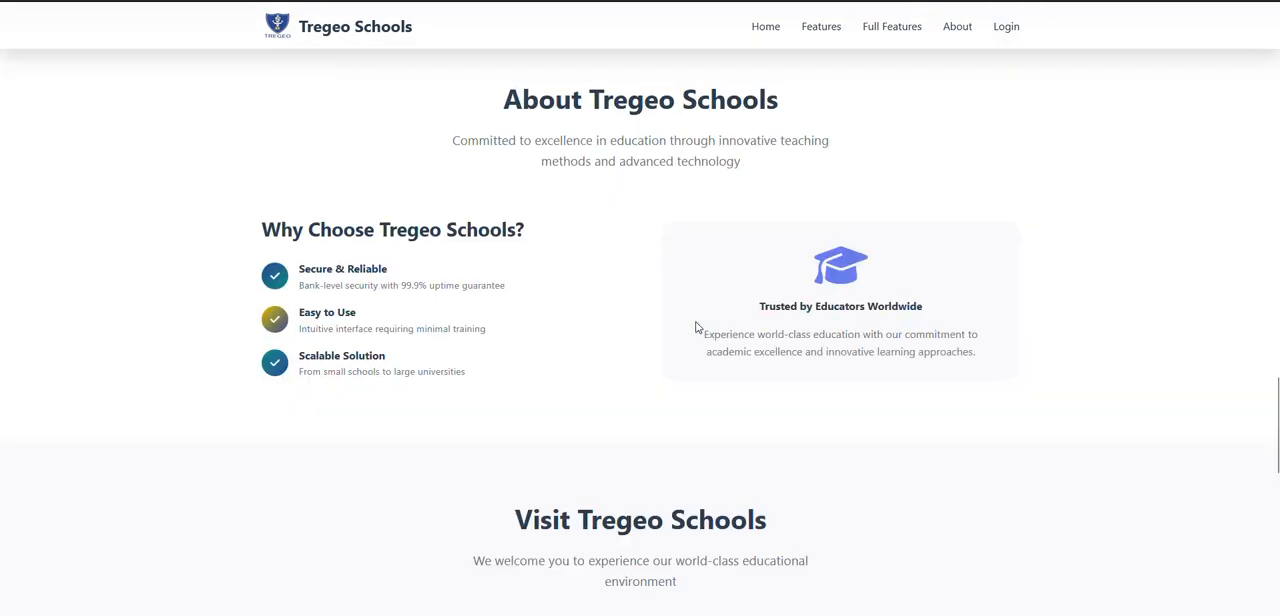
pyautogui.scroll(5, 697, 327)
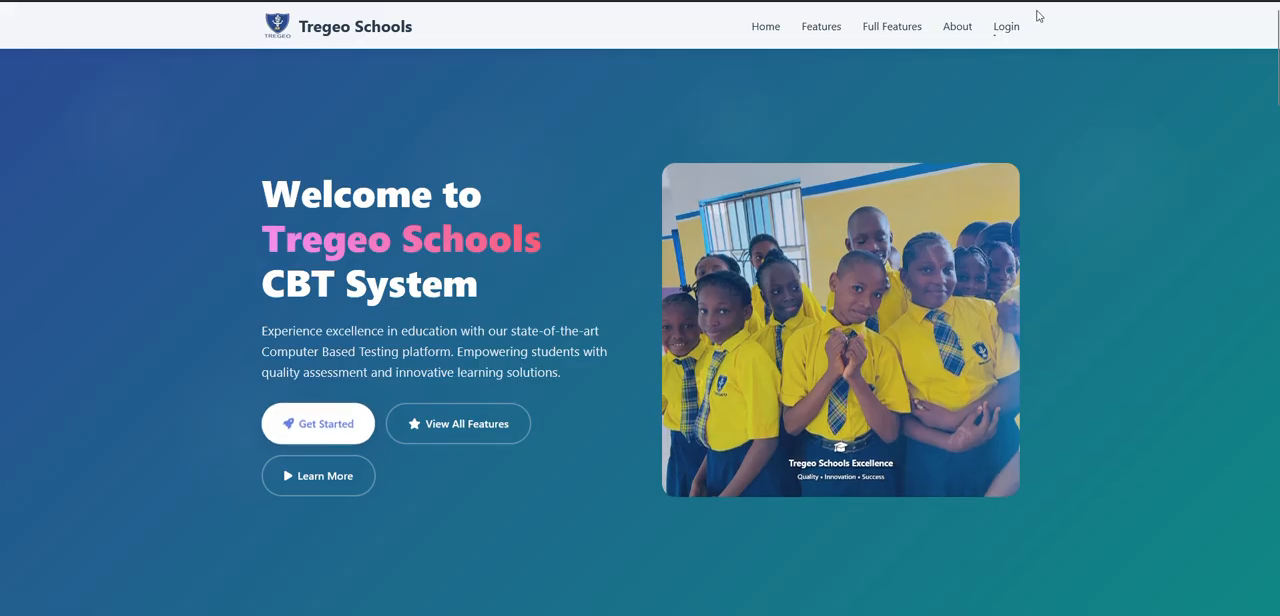
# Log in to the CBT system with the teacher's username and account password, with Remember me enabled.
pyautogui.click(1006, 28)
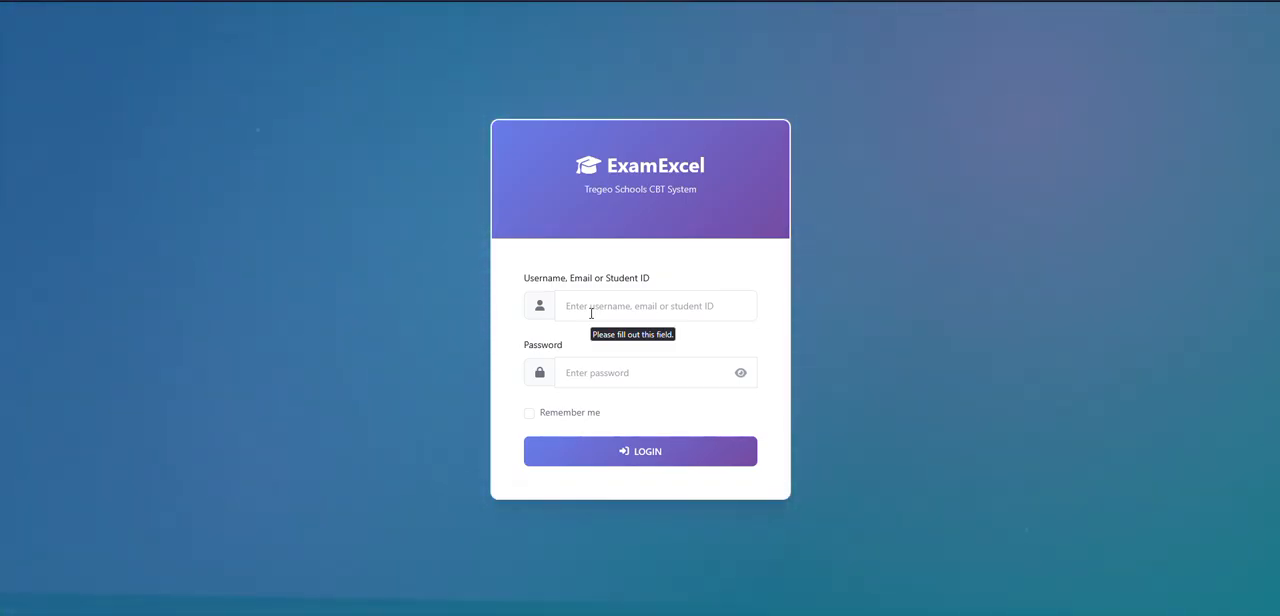
pyautogui.click(591, 313)
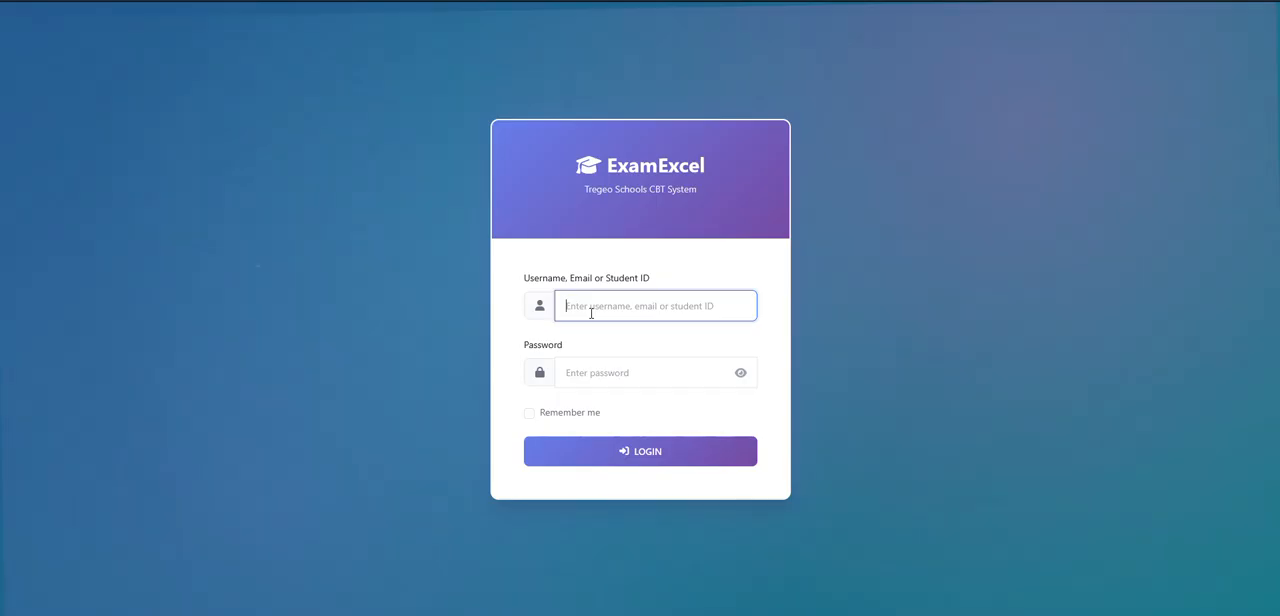
pyautogui.write('seidu')
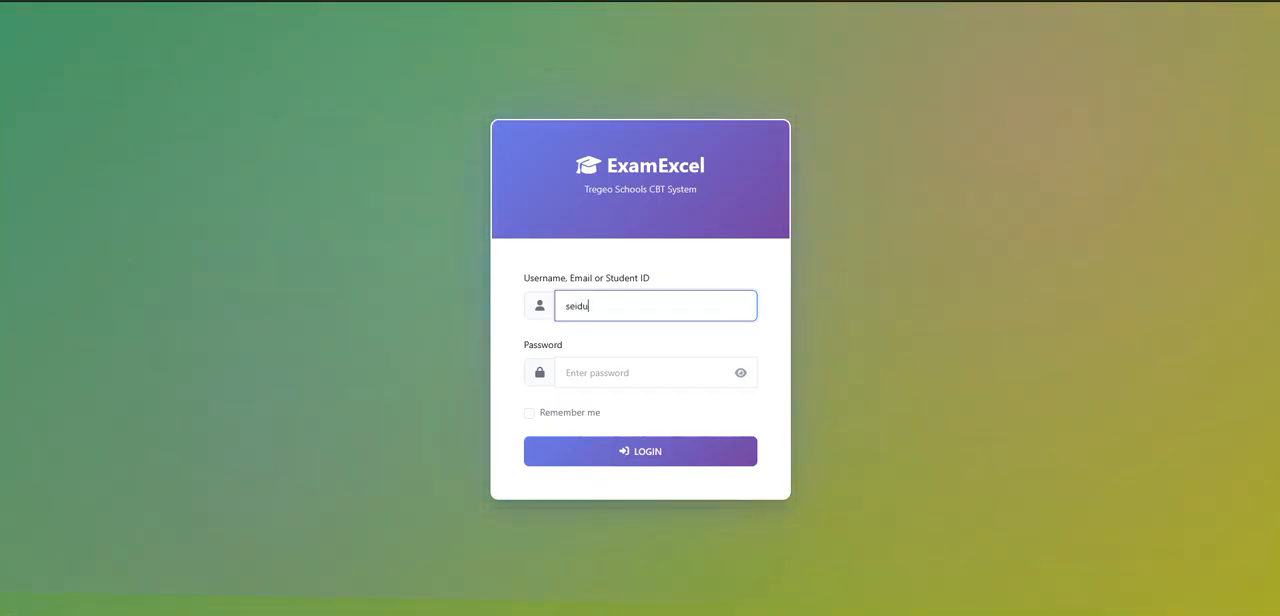
pyautogui.press('Tab')
pyautogui.write('••••••')
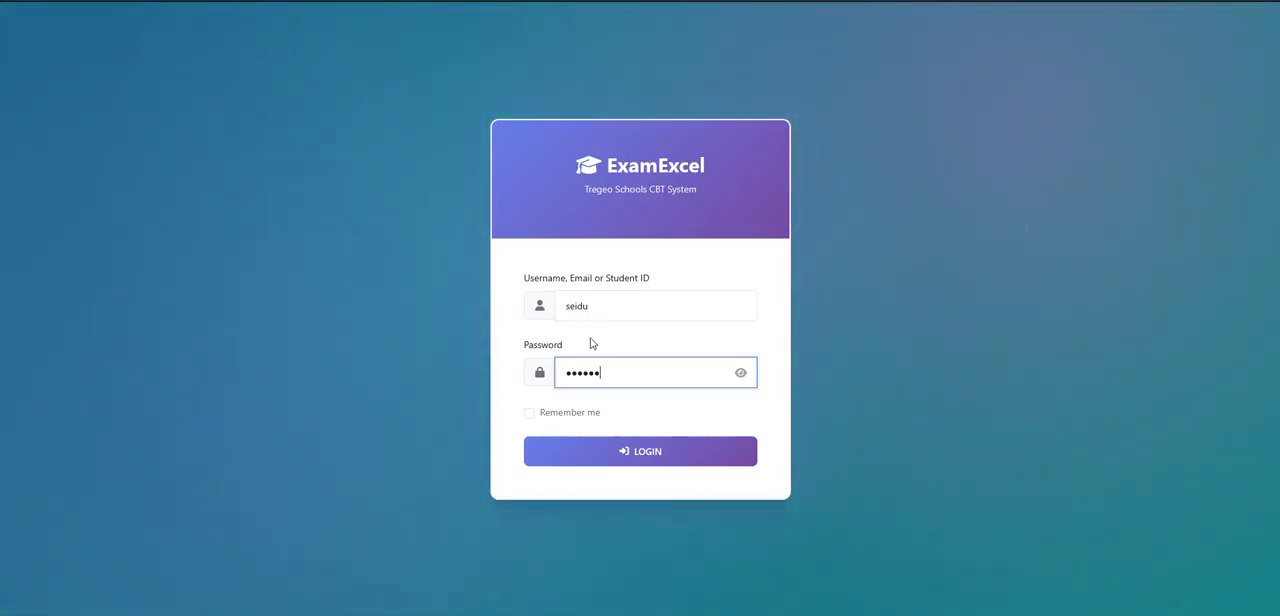
pyautogui.click(530, 416)
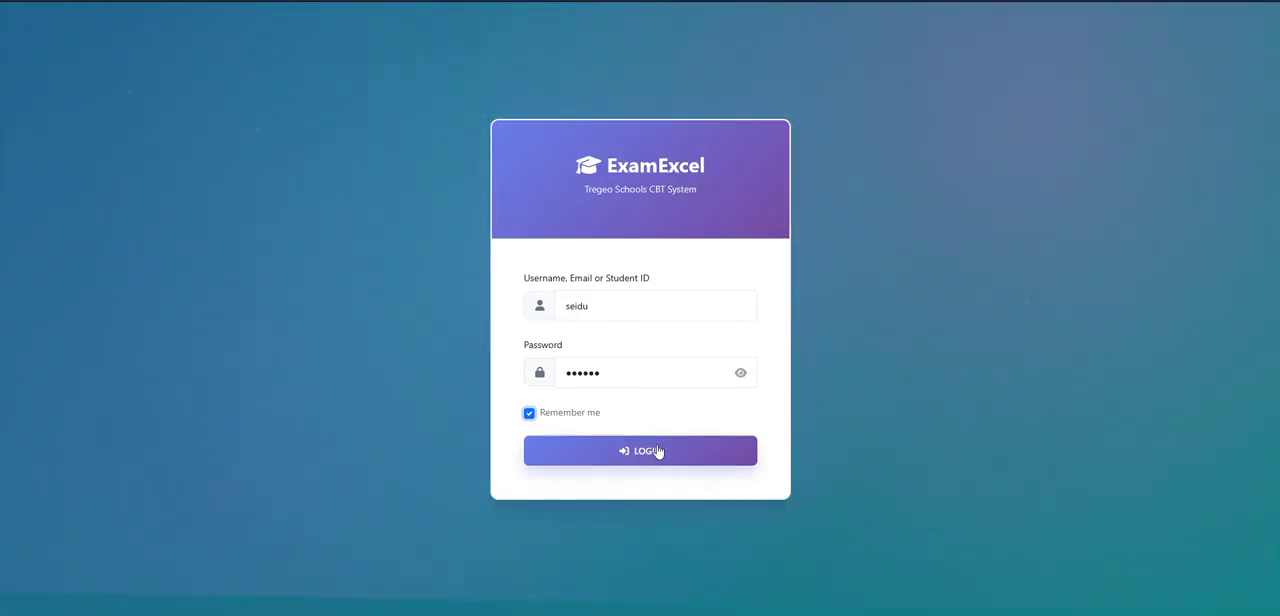
pyautogui.click(655, 455)
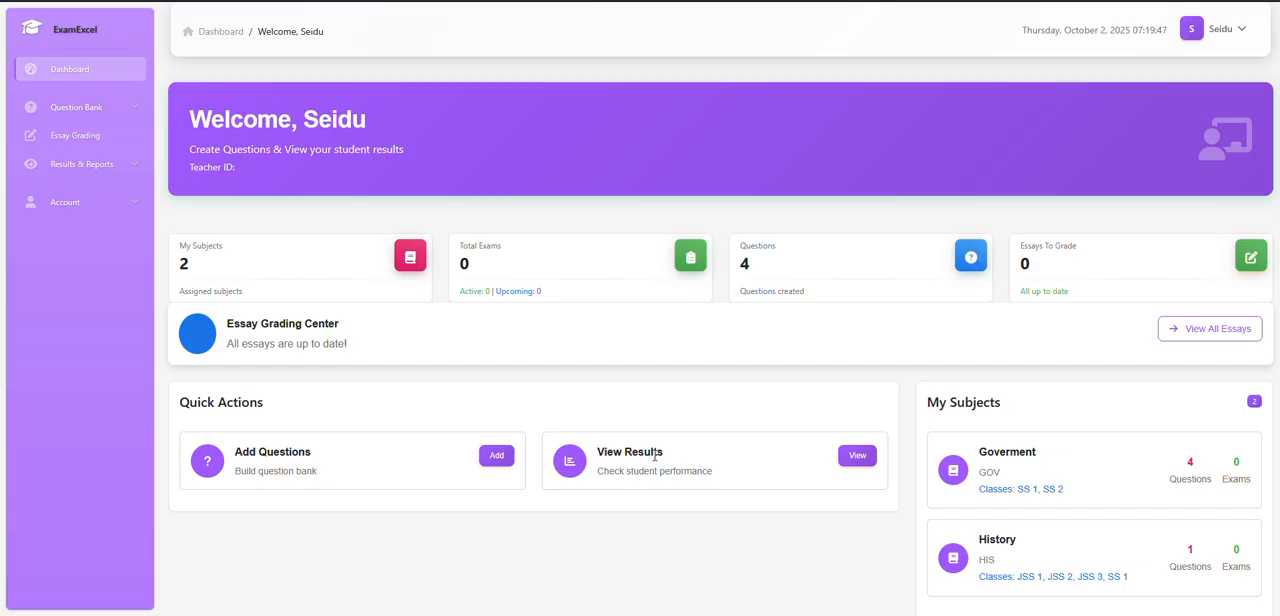
# Look over the teacher dashboard and the question creation pages it leads to, ending back on the dashboard.
pyautogui.scroll(-1, 655, 456)
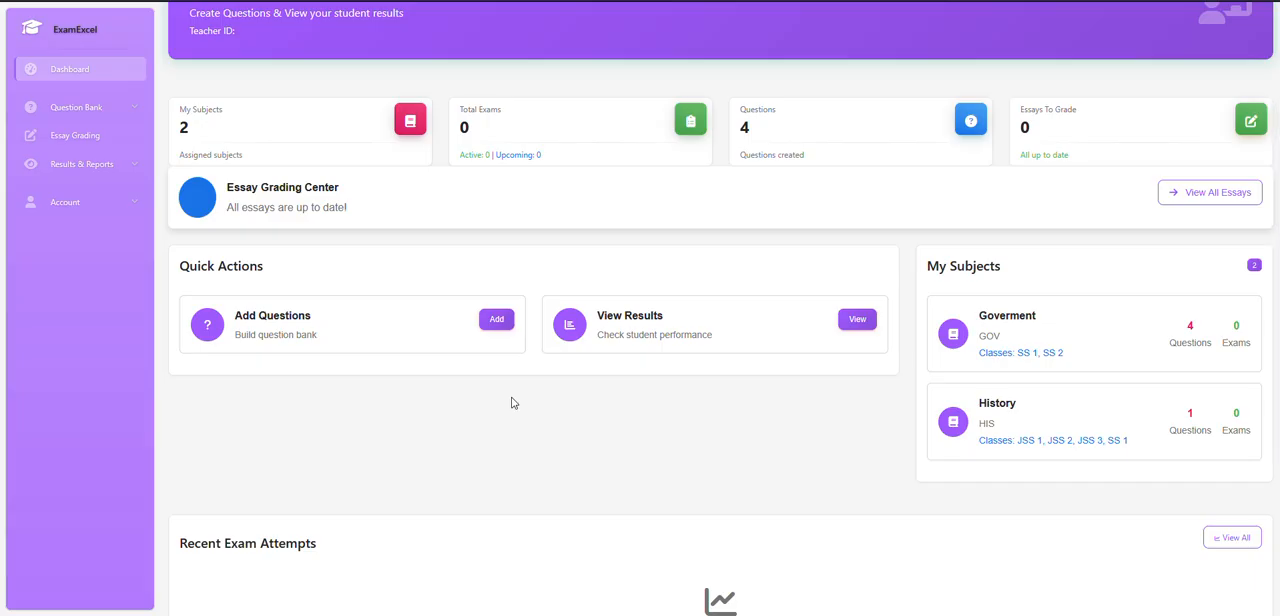
pyautogui.scroll(2, 512, 403)
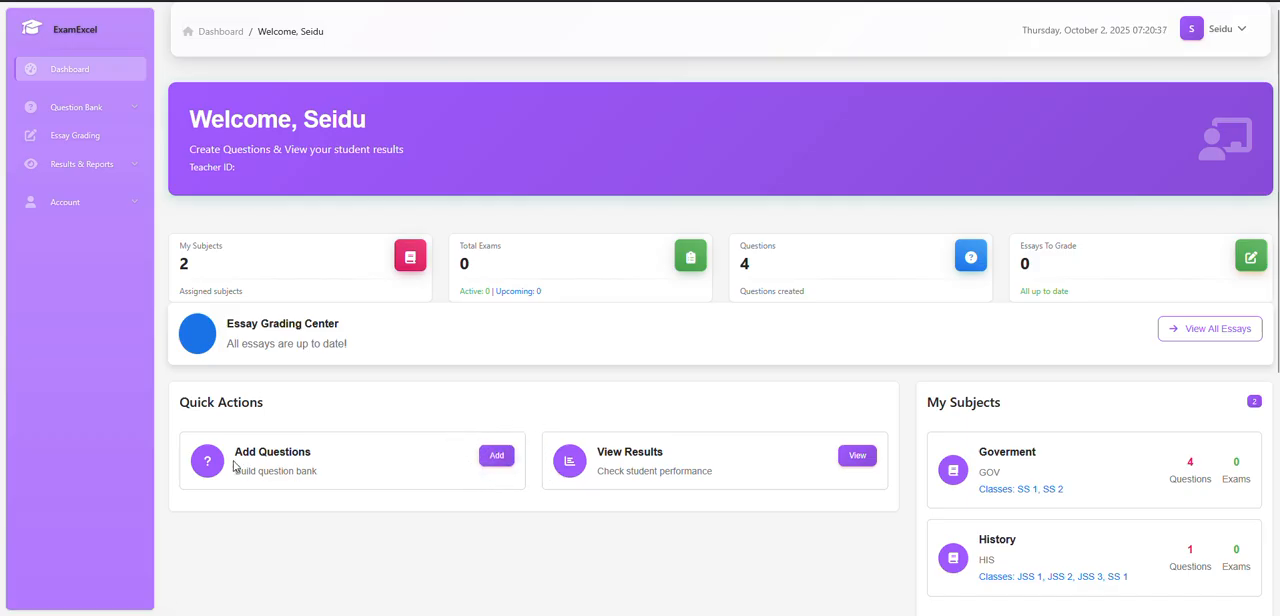
pyautogui.click(114, 118)
pyautogui.click(114, 118)
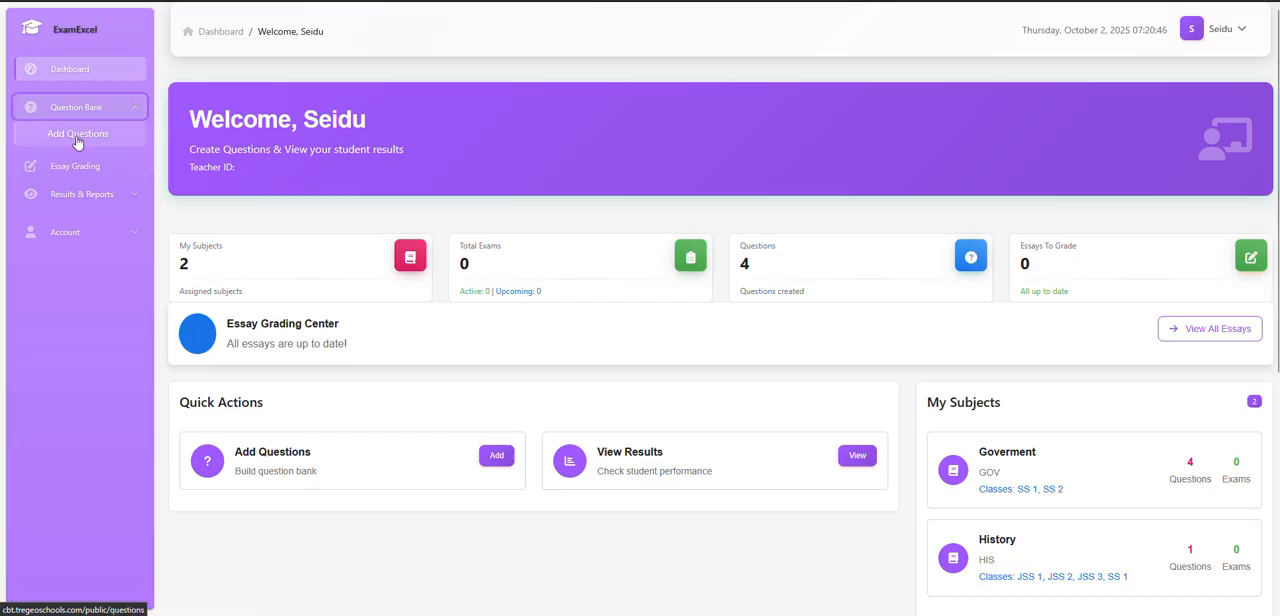
pyautogui.click(495, 458)
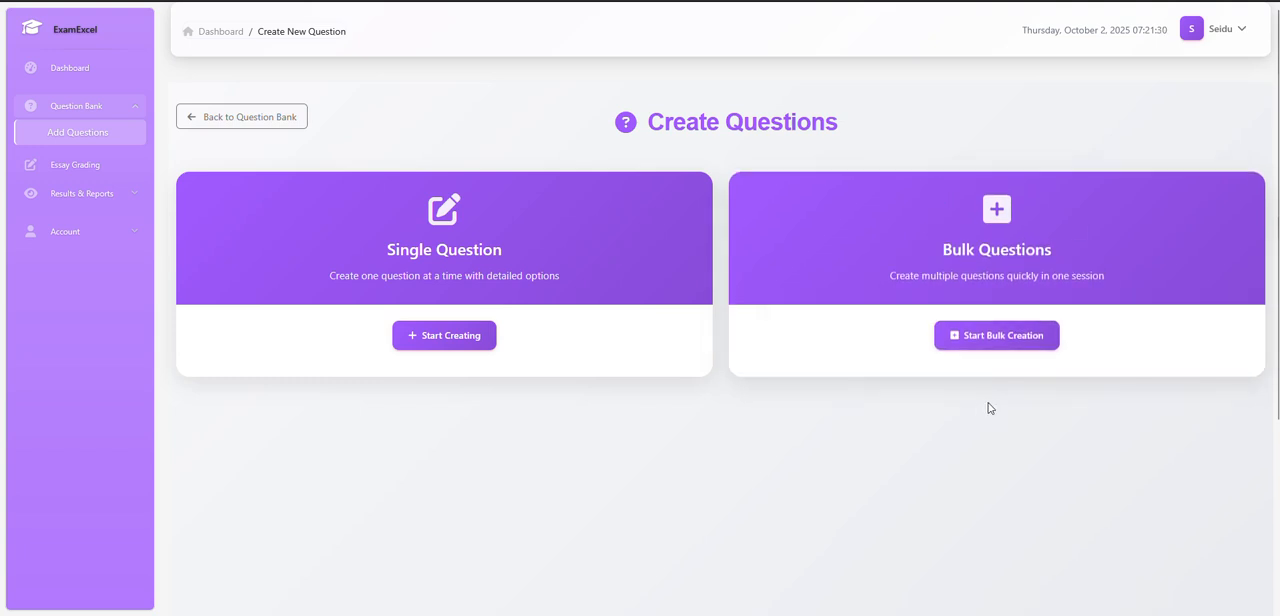
pyautogui.click(250, 124)
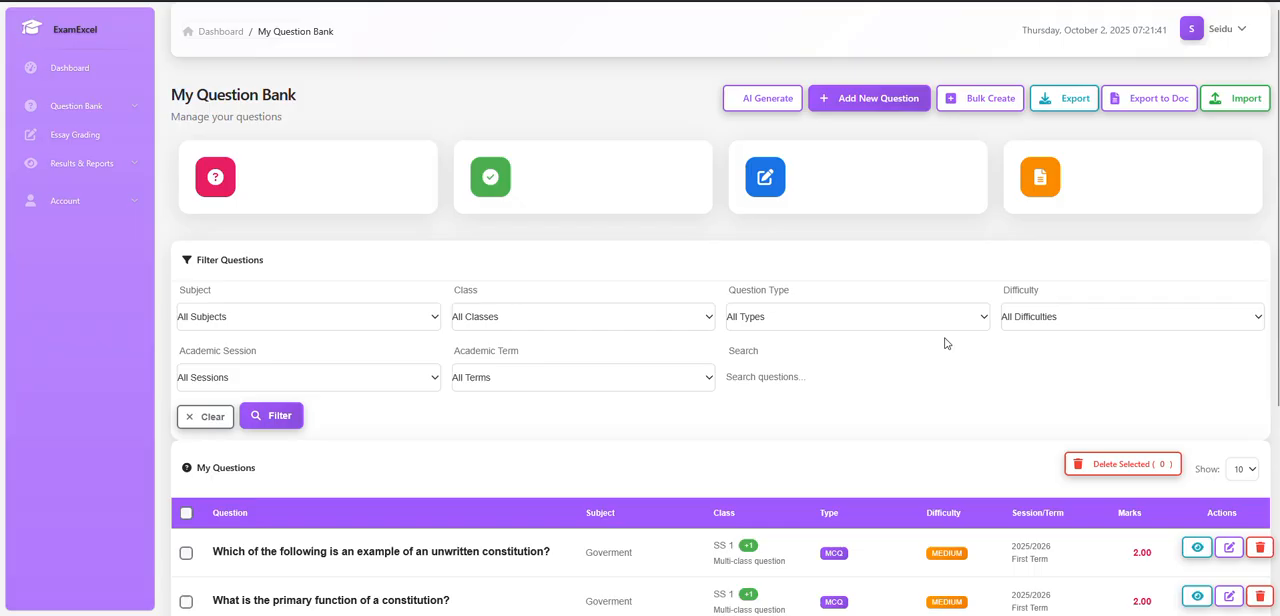
pyautogui.click(985, 100)
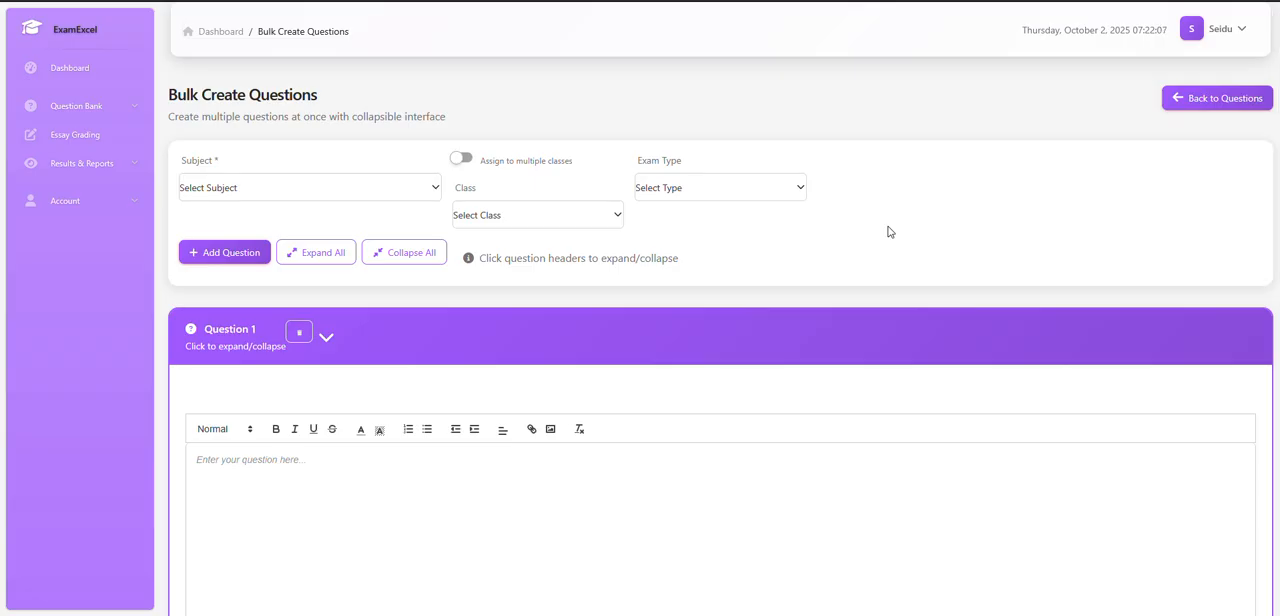
pyautogui.click(62, 74)
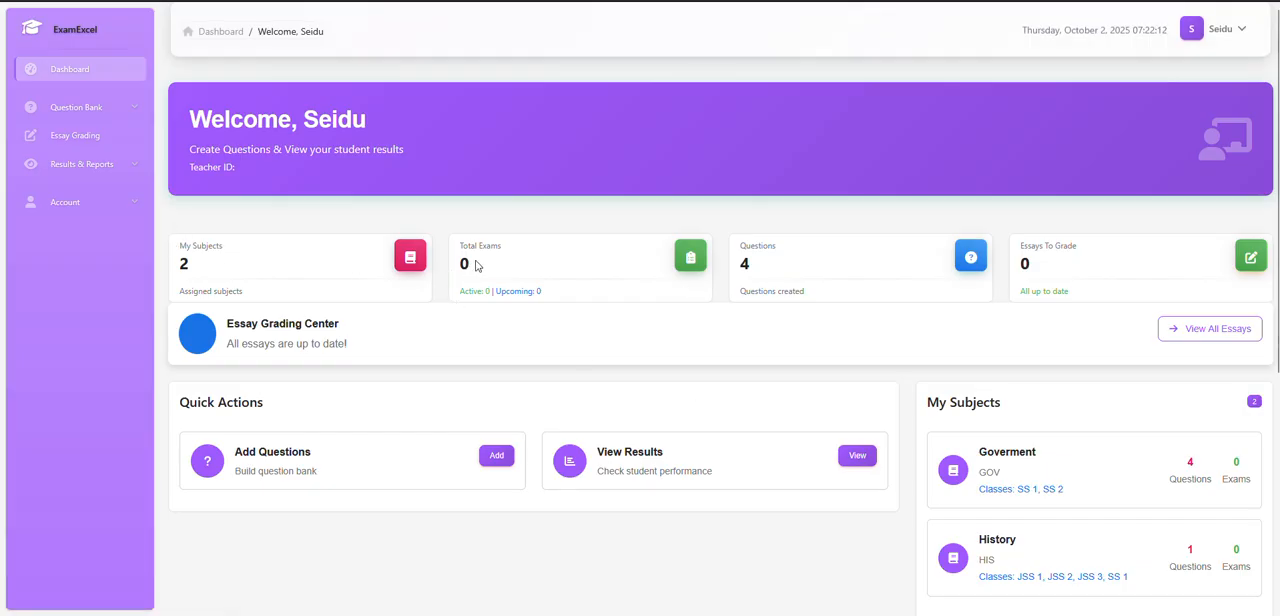
# Go to the question bank, review the listed questions, and open the bulk question creation form.
pyautogui.click(74, 112)
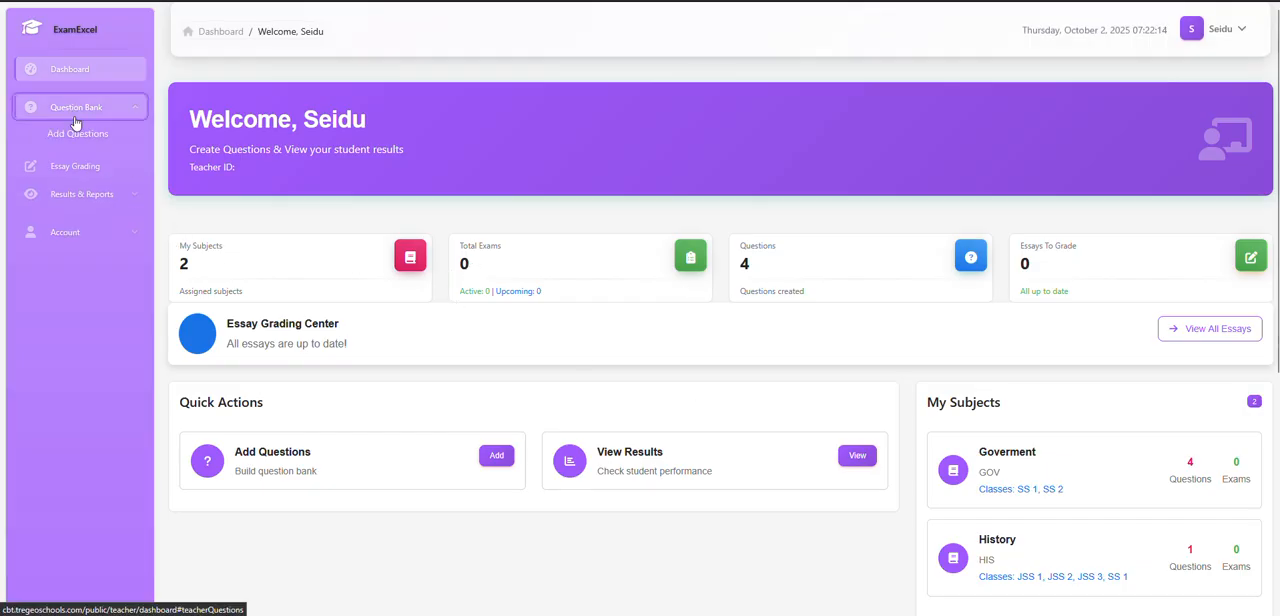
pyautogui.click(87, 141)
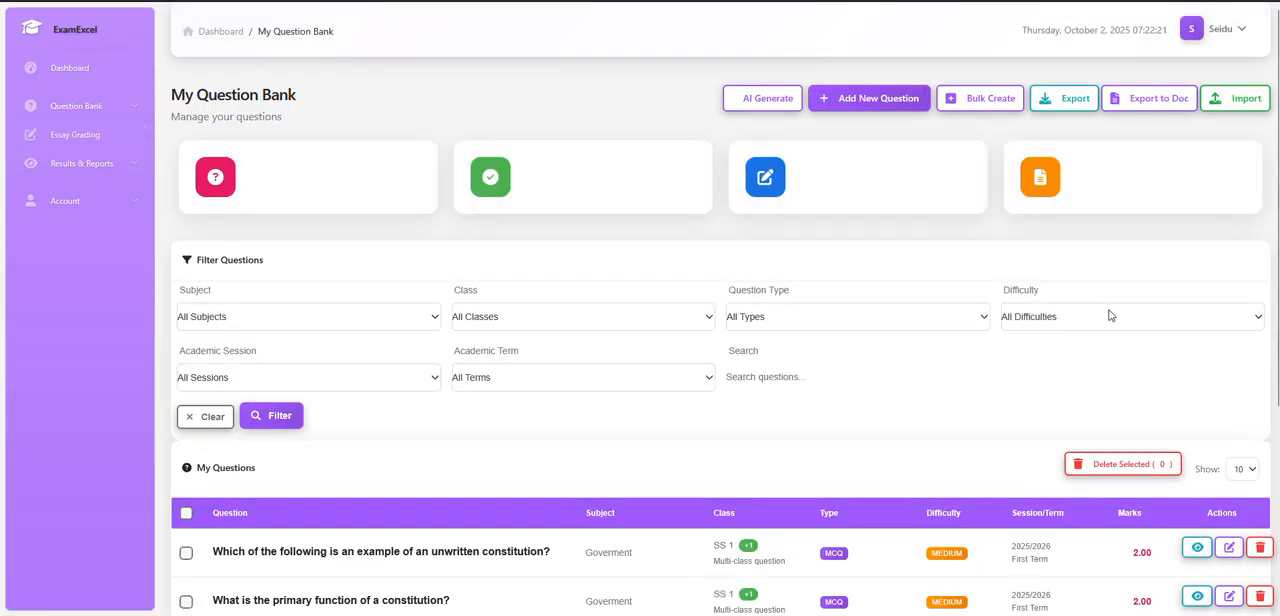
pyautogui.scroll(-3, 1108, 316)
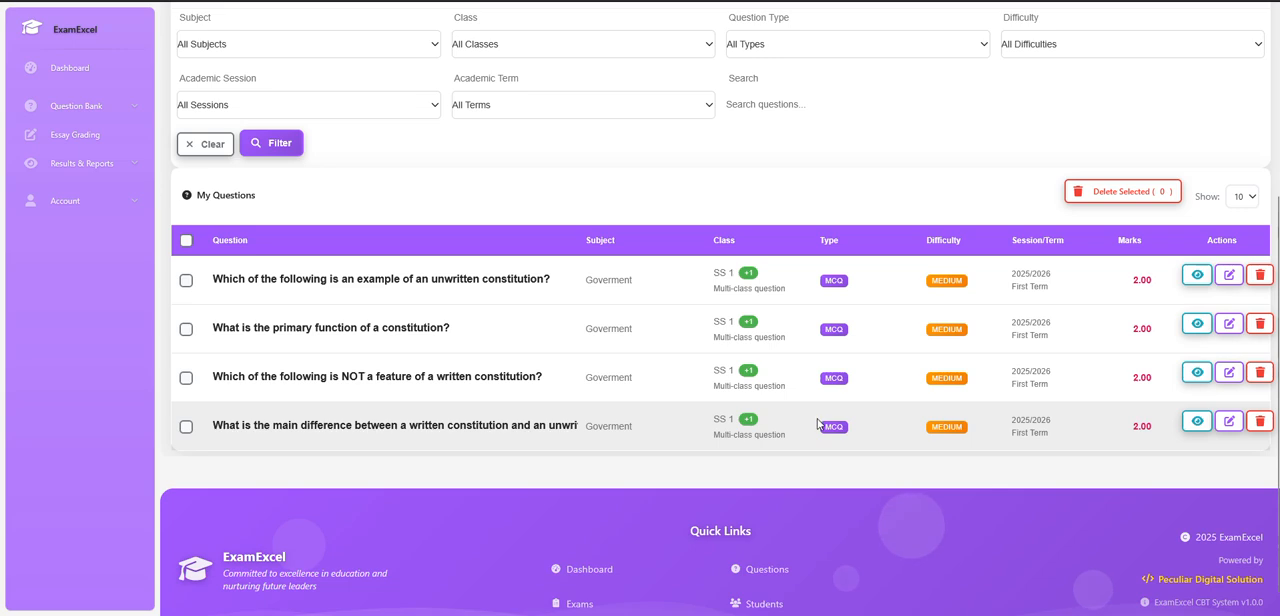
pyautogui.scroll(3, 818, 421)
pyautogui.scroll(-3, 823, 420)
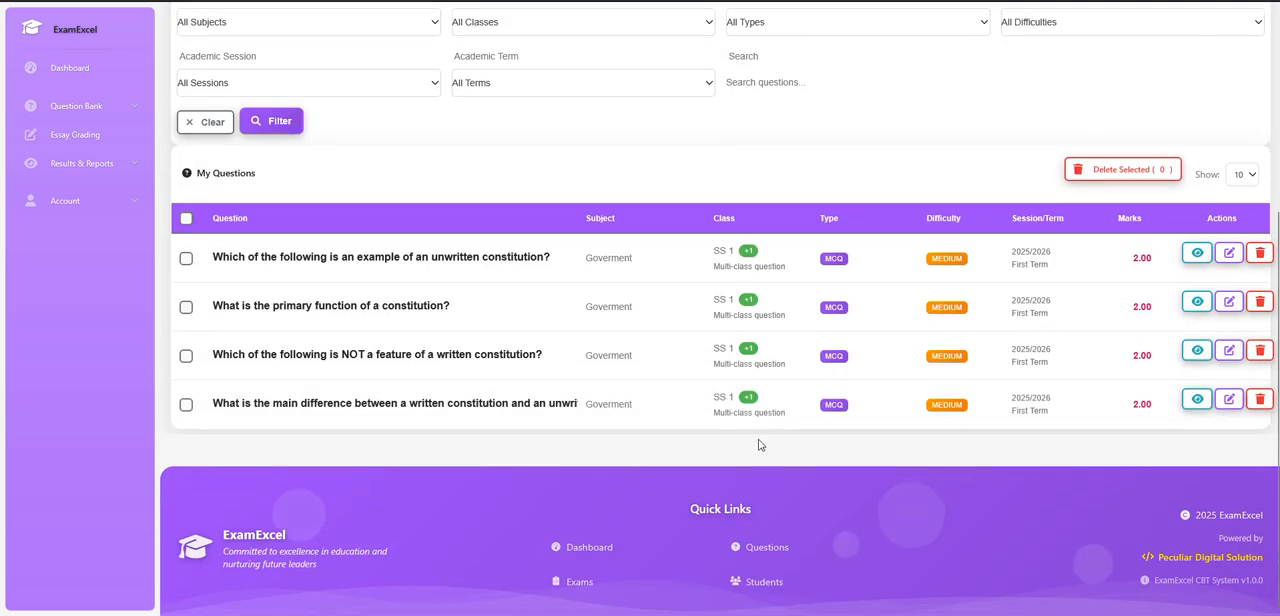
pyautogui.scroll(3, 756, 446)
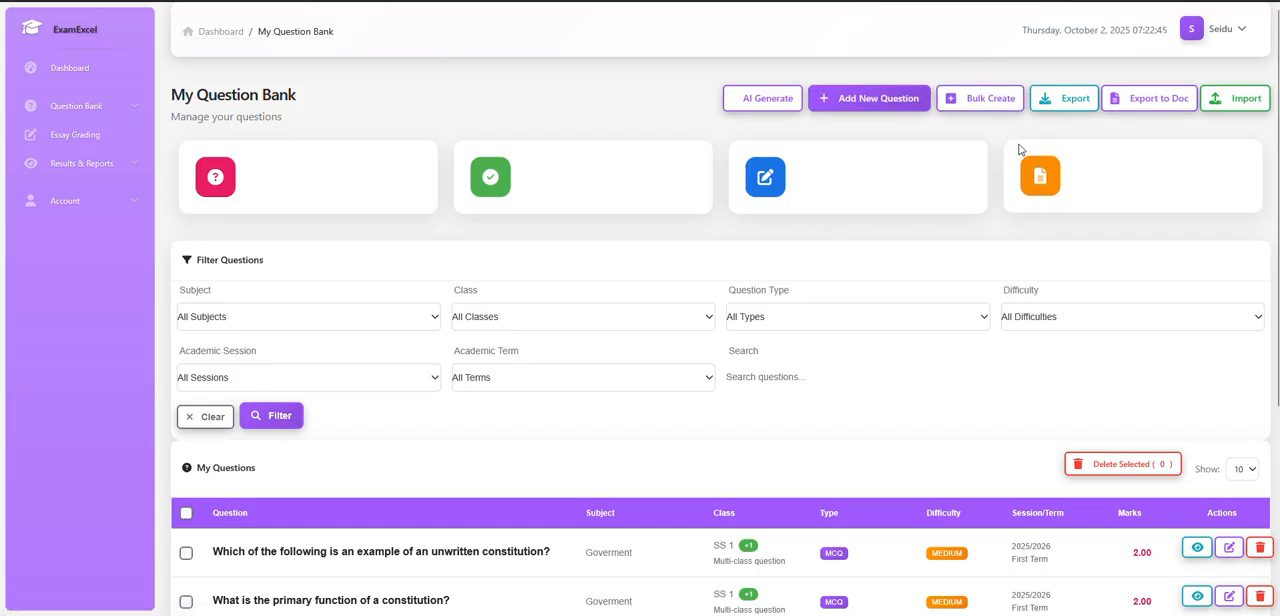
pyautogui.click(985, 108)
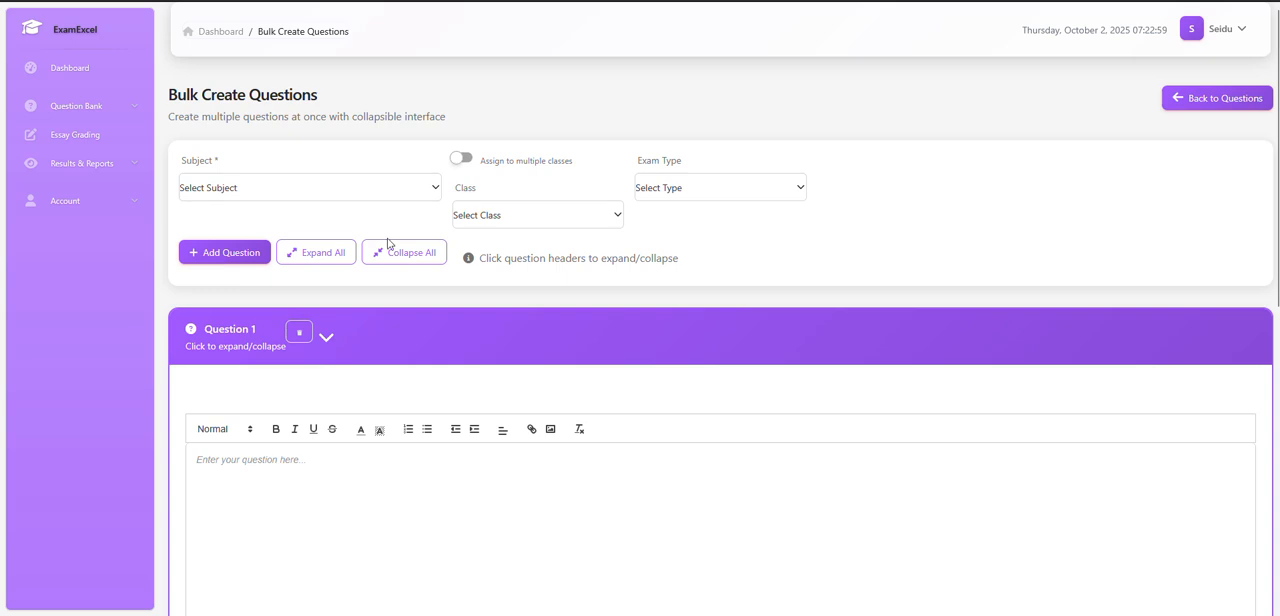
# Try collapsing and expanding the Question 1 section, leaving it expanded.
pyautogui.scroll(-6, 606, 277)
pyautogui.scroll(8, 705, 297)
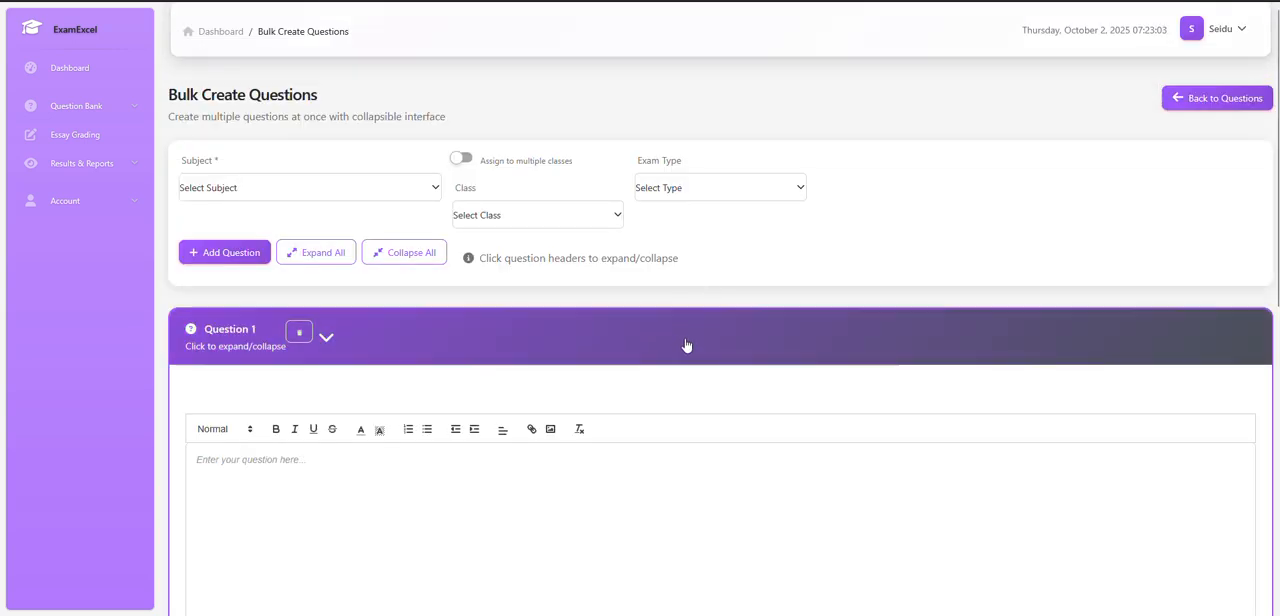
pyautogui.scroll(-1, 686, 345)
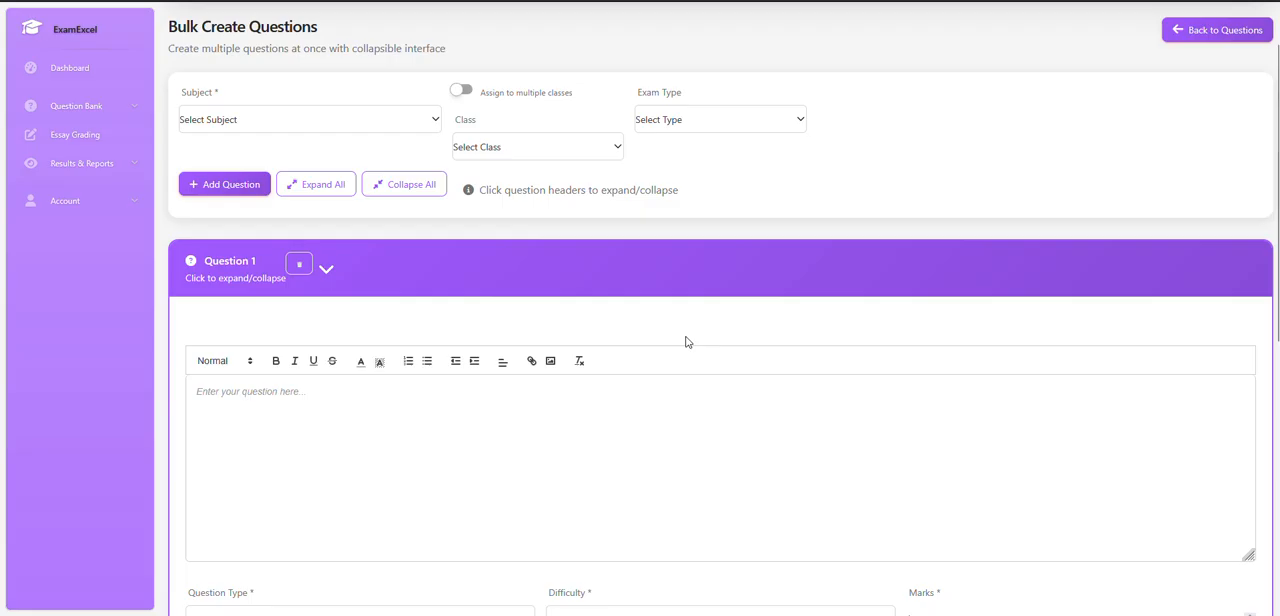
pyautogui.click(609, 264)
pyautogui.click(607, 279)
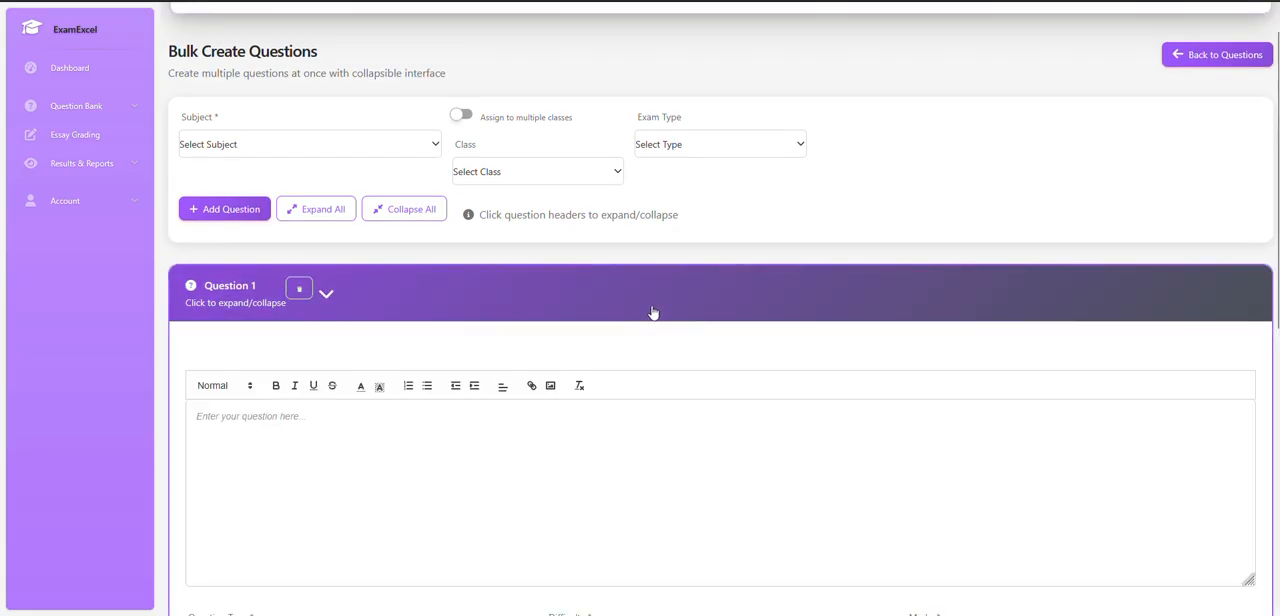
pyautogui.click(622, 295)
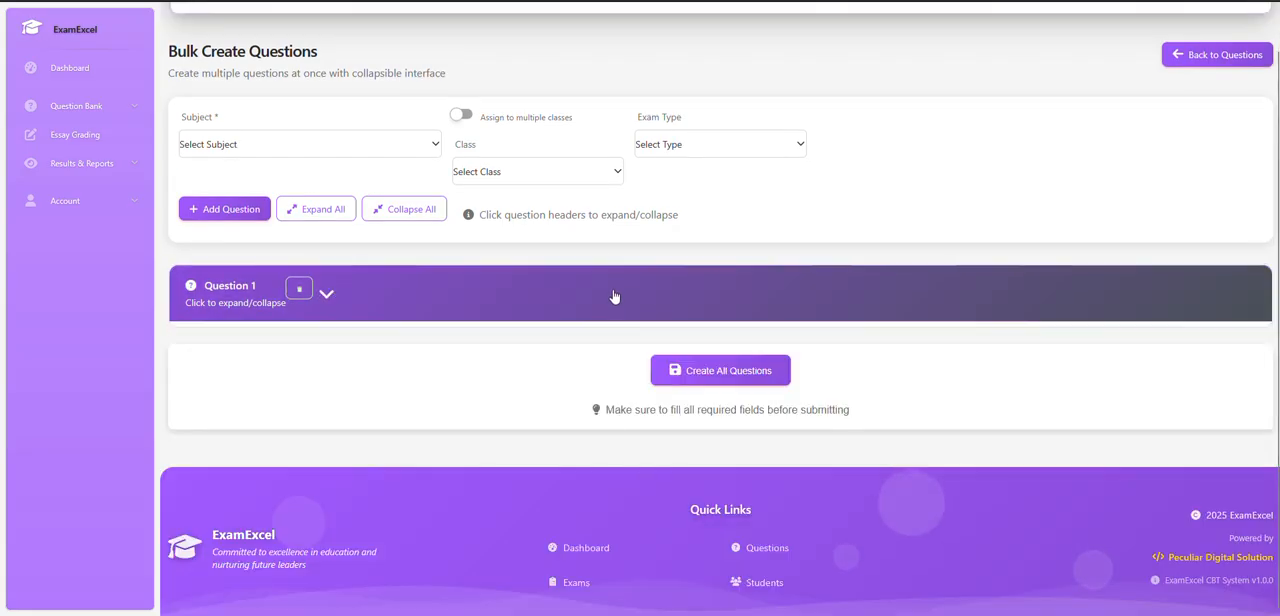
pyautogui.click(613, 295)
pyautogui.click(617, 299)
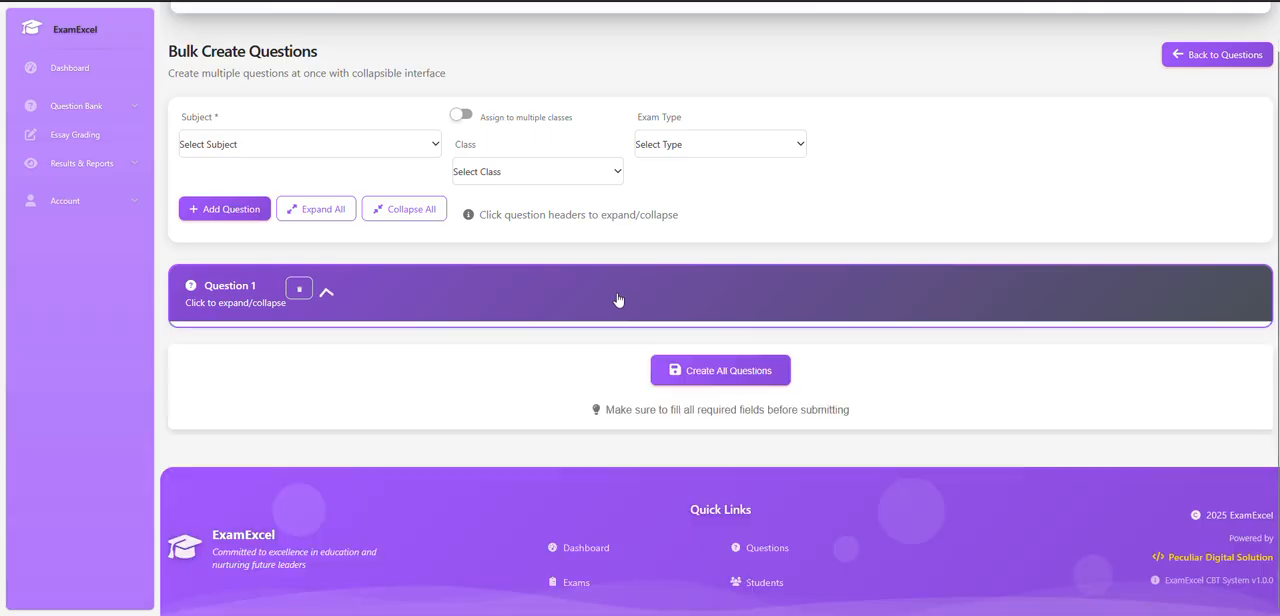
pyautogui.click(445, 301)
# Set the subject of the bulk questions to History.
pyautogui.click(248, 144)
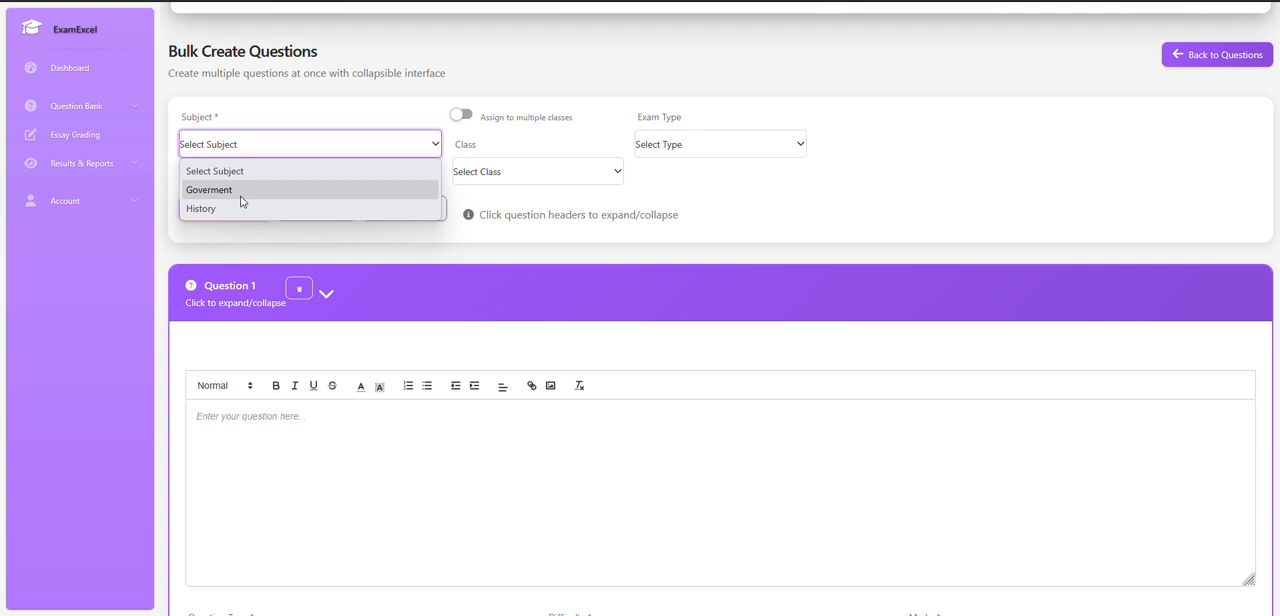
pyautogui.click(203, 209)
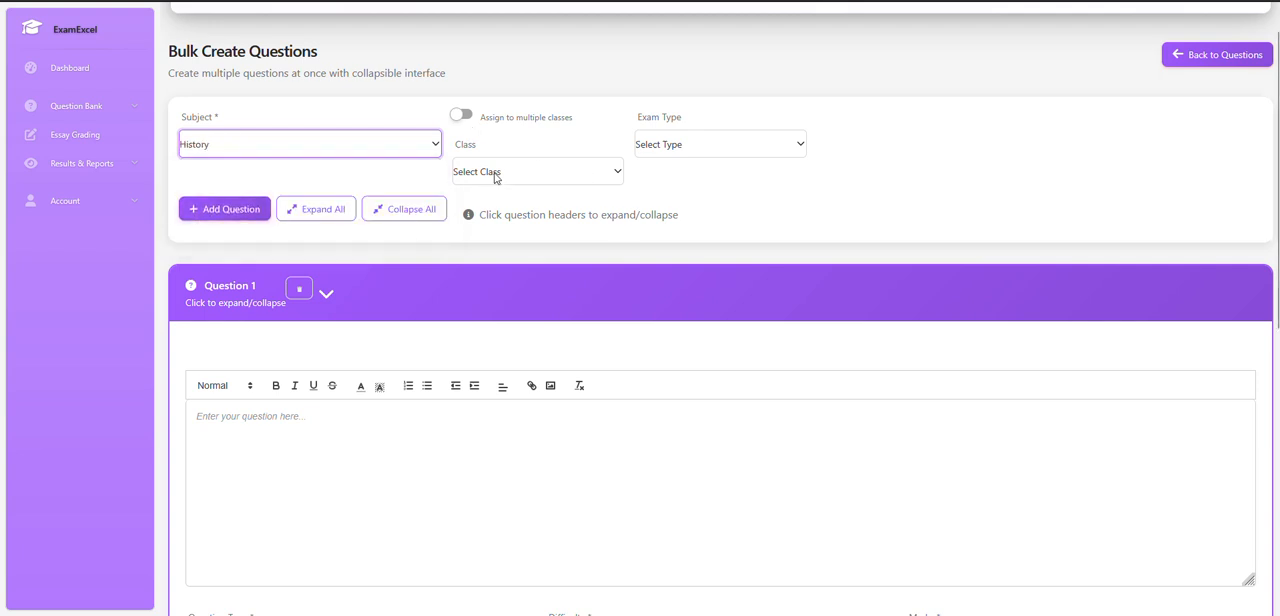
# Try different single classes for the questions, including SS 1 - Arts and SS 2 - Commercial, ending with SS 2 - Arts.
pyautogui.click(495, 174)
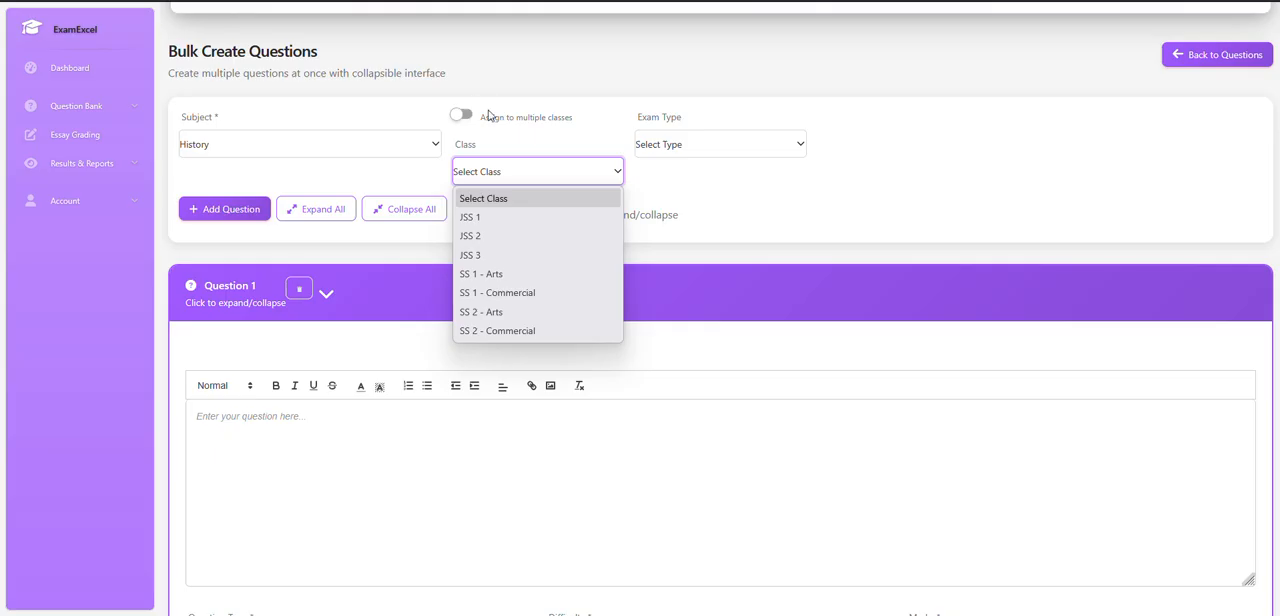
pyautogui.click(516, 176)
pyautogui.click(516, 176)
pyautogui.click(485, 274)
pyautogui.click(502, 174)
pyautogui.click(500, 312)
pyautogui.click(528, 172)
pyautogui.click(503, 313)
pyautogui.click(505, 174)
pyautogui.click(500, 329)
pyautogui.click(502, 173)
pyautogui.click(502, 310)
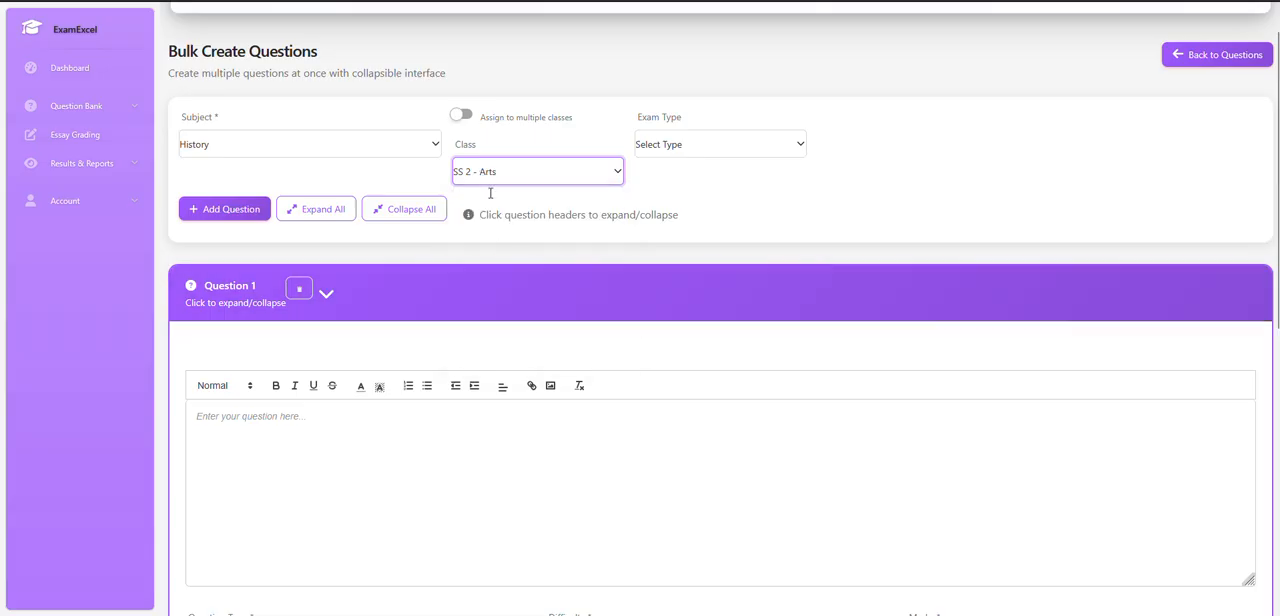
# Assign the questions to multiple classes, SS 1 - Arts and SS 1 - Commercial, and set the exam type to First CA.
pyautogui.click(464, 116)
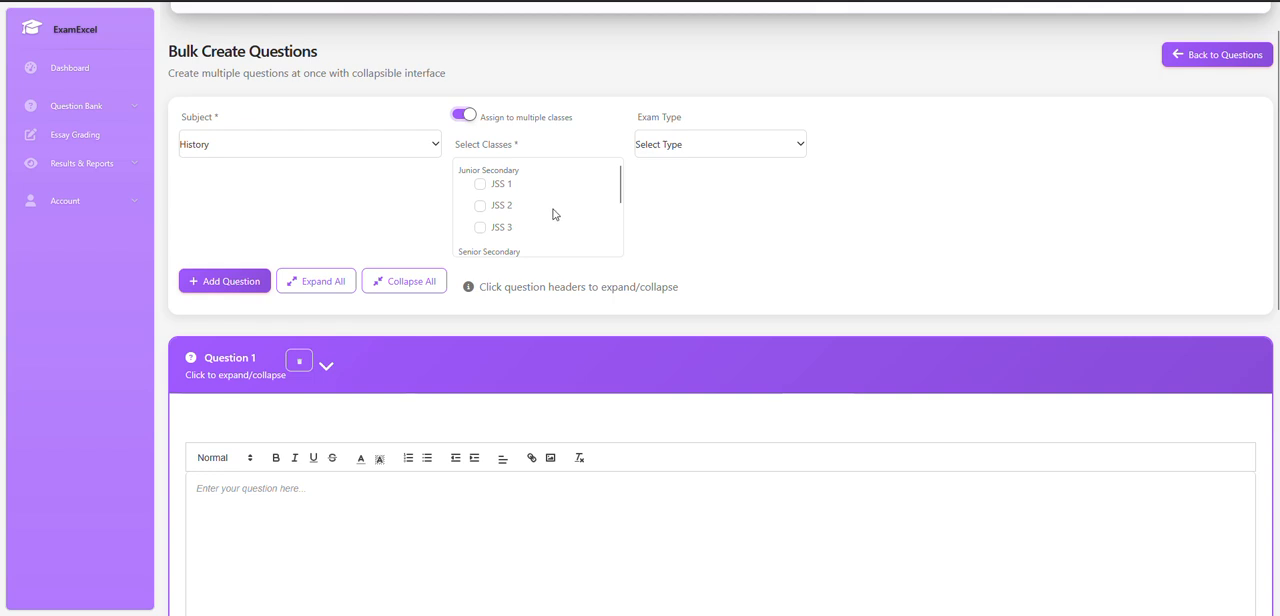
pyautogui.scroll(-2, 555, 213)
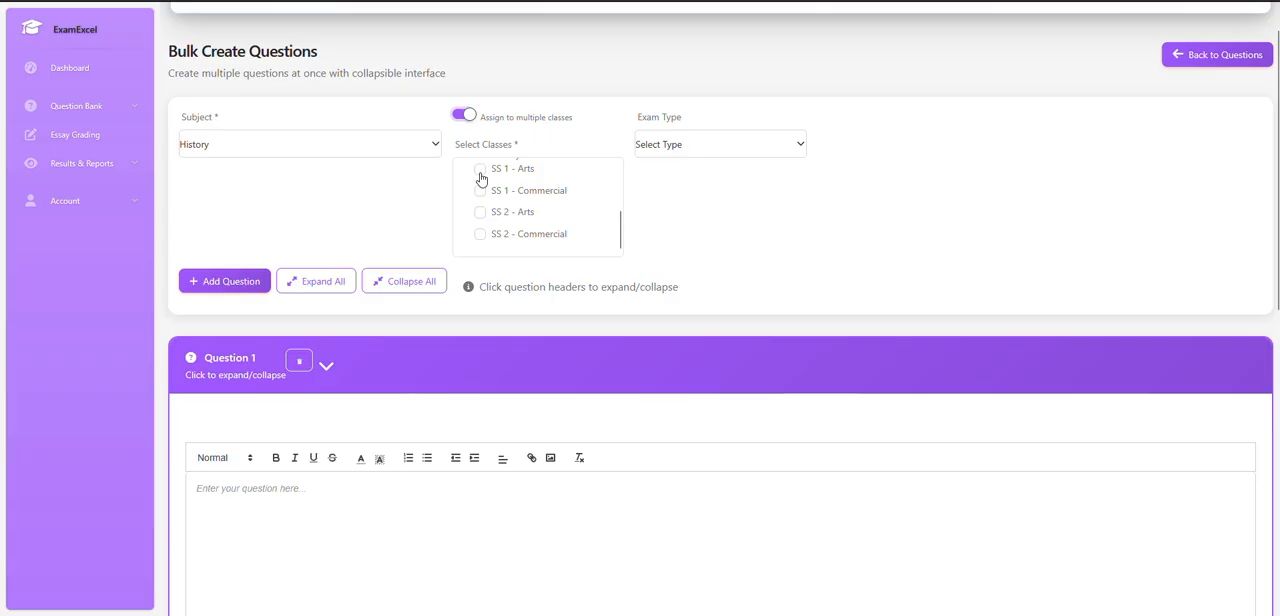
pyautogui.click(480, 170)
pyautogui.click(480, 192)
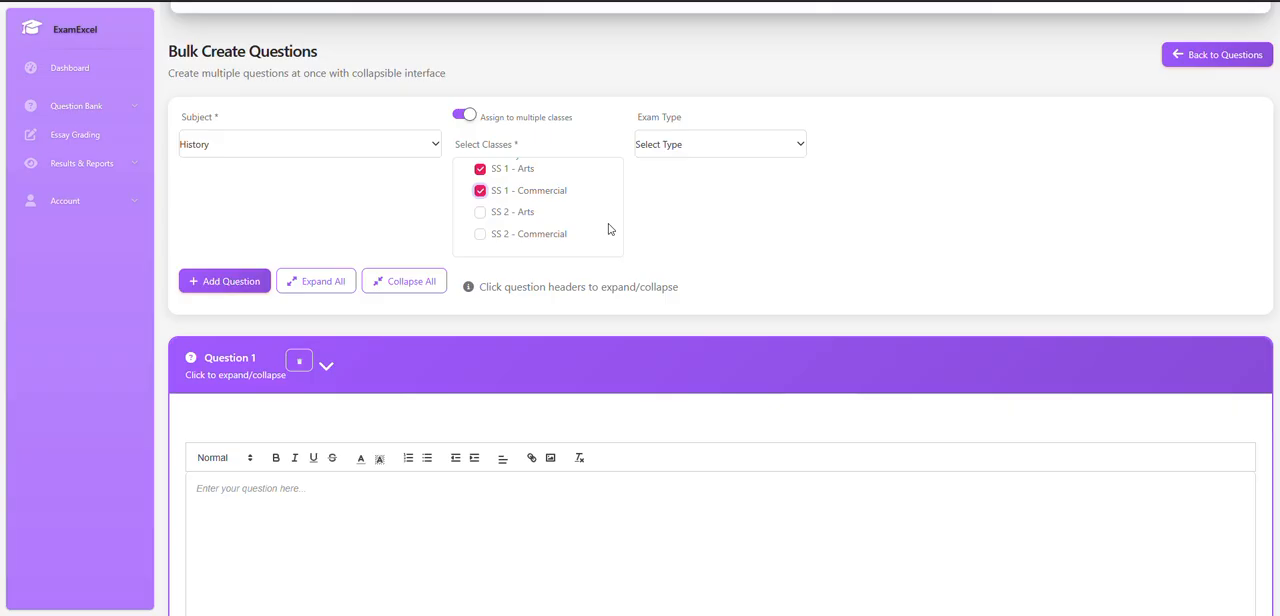
pyautogui.click(705, 148)
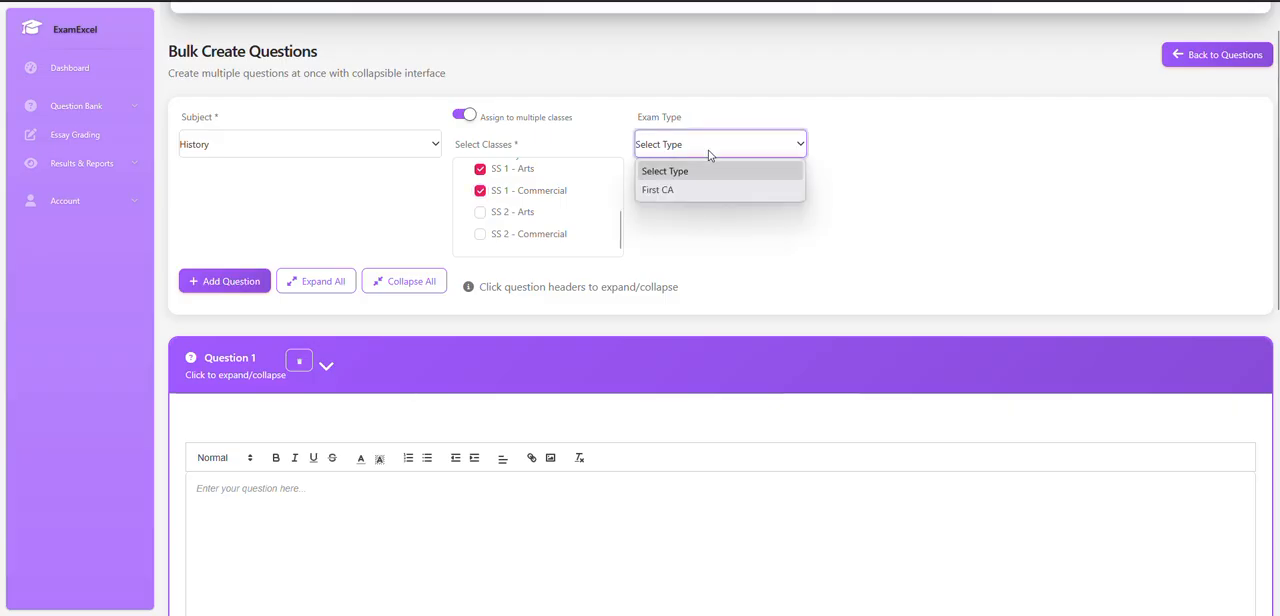
pyautogui.click(675, 192)
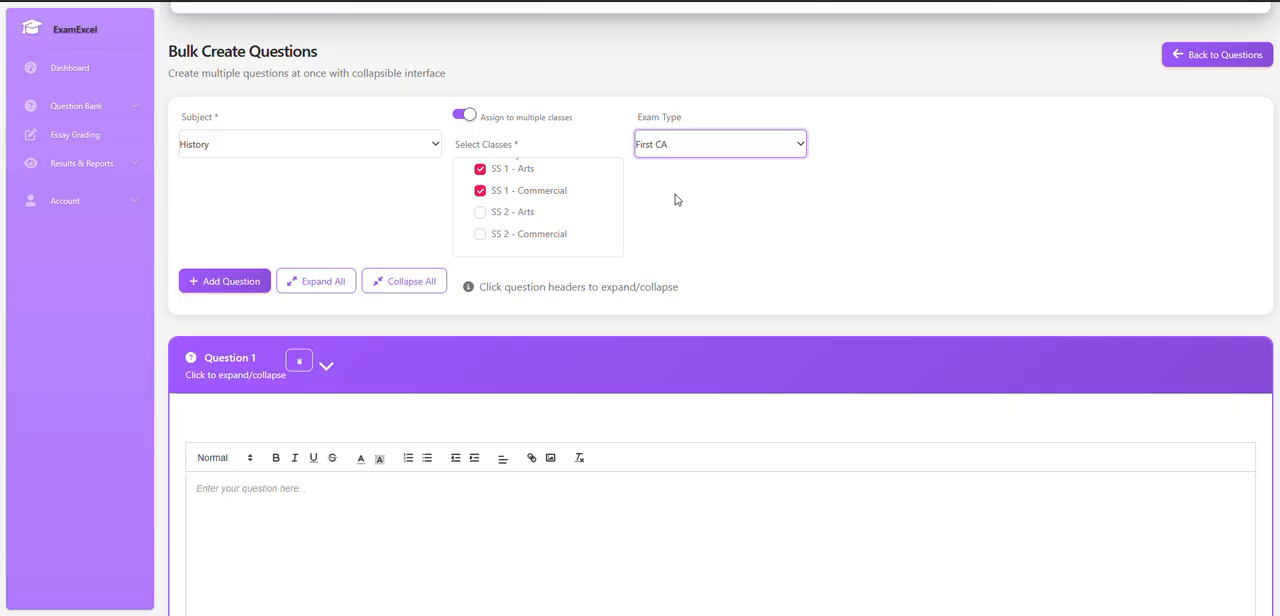
# Try collapsing and re-expanding the Question 1 section several times, leaving its fields open for editing.
pyautogui.scroll(-1, 720, 205)
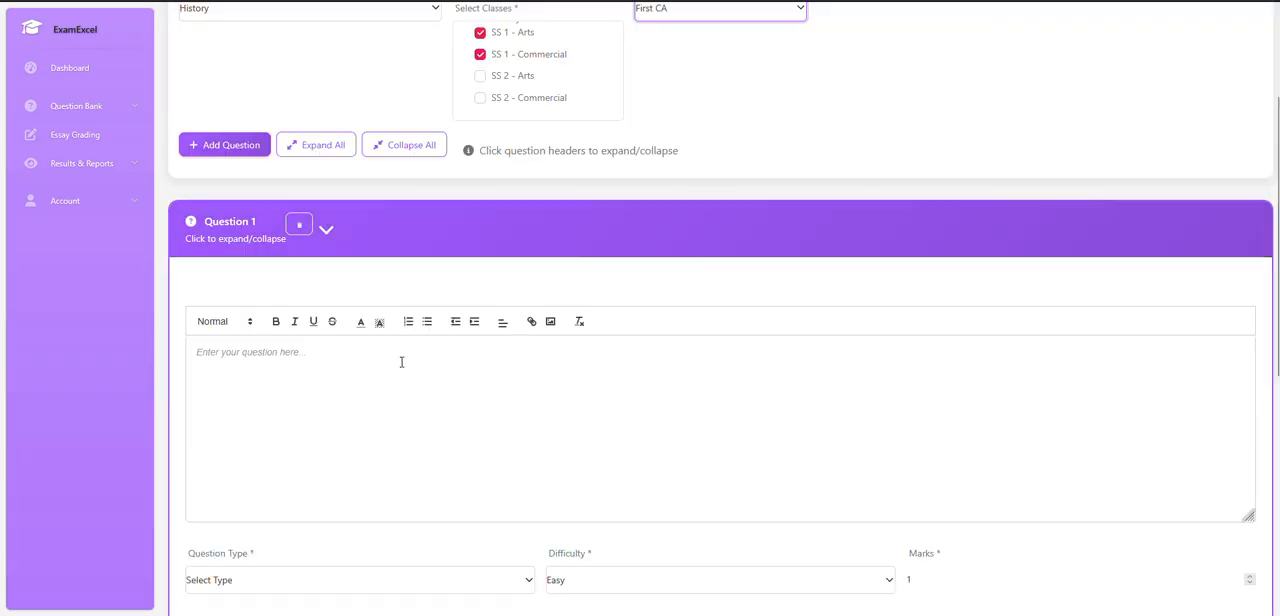
pyautogui.scroll(-1, 476, 365)
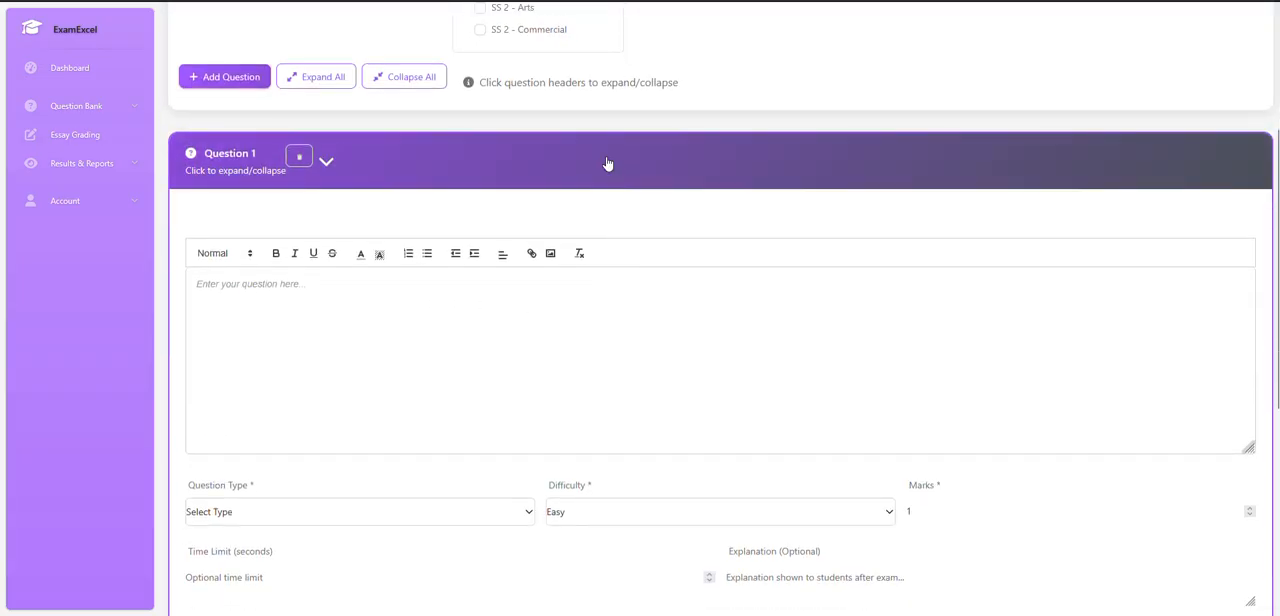
pyautogui.click(606, 169)
pyautogui.click(605, 303)
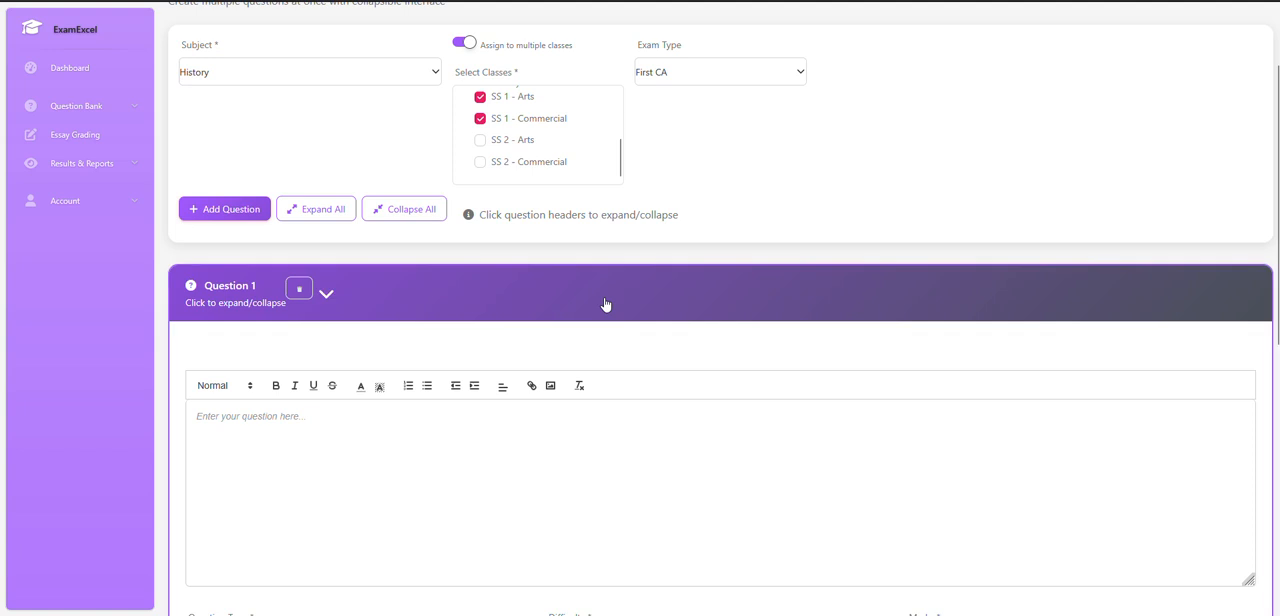
pyautogui.click(605, 303)
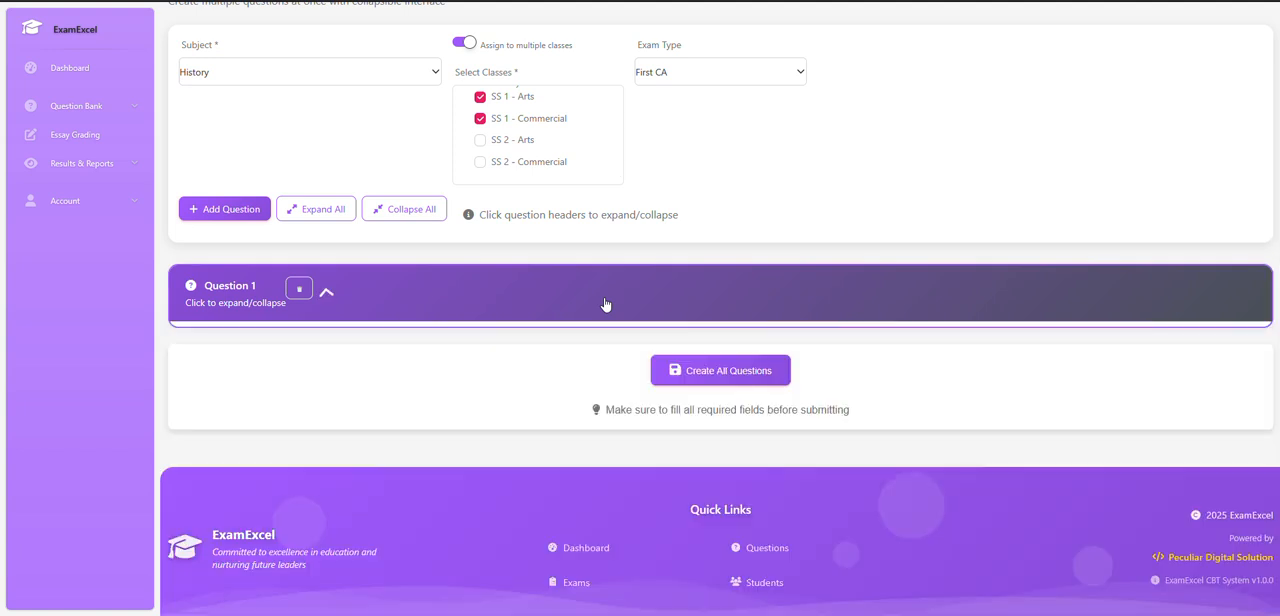
pyautogui.click(605, 303)
pyautogui.scroll(-3, 614, 354)
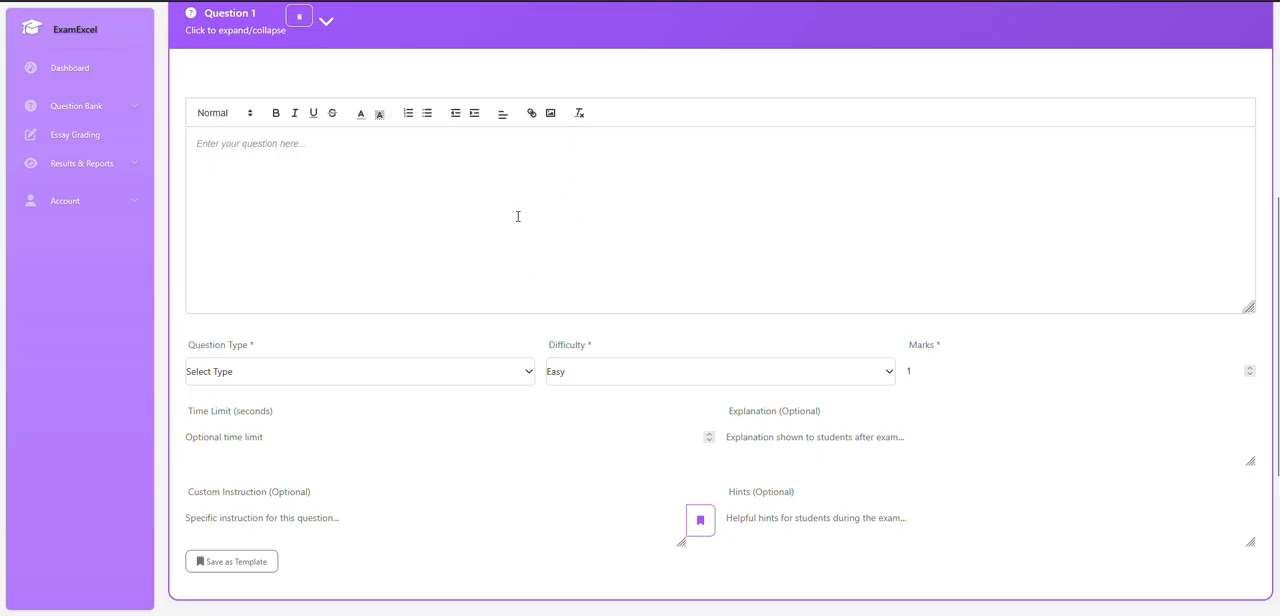
pyautogui.scroll(1, 518, 212)
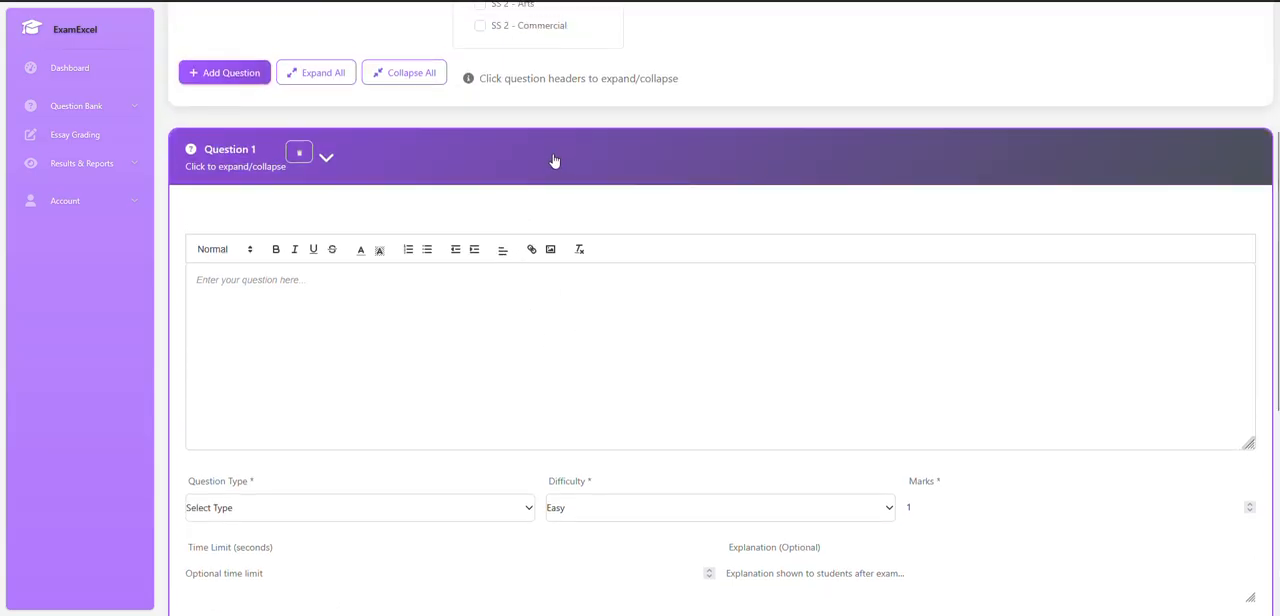
pyautogui.click(554, 160)
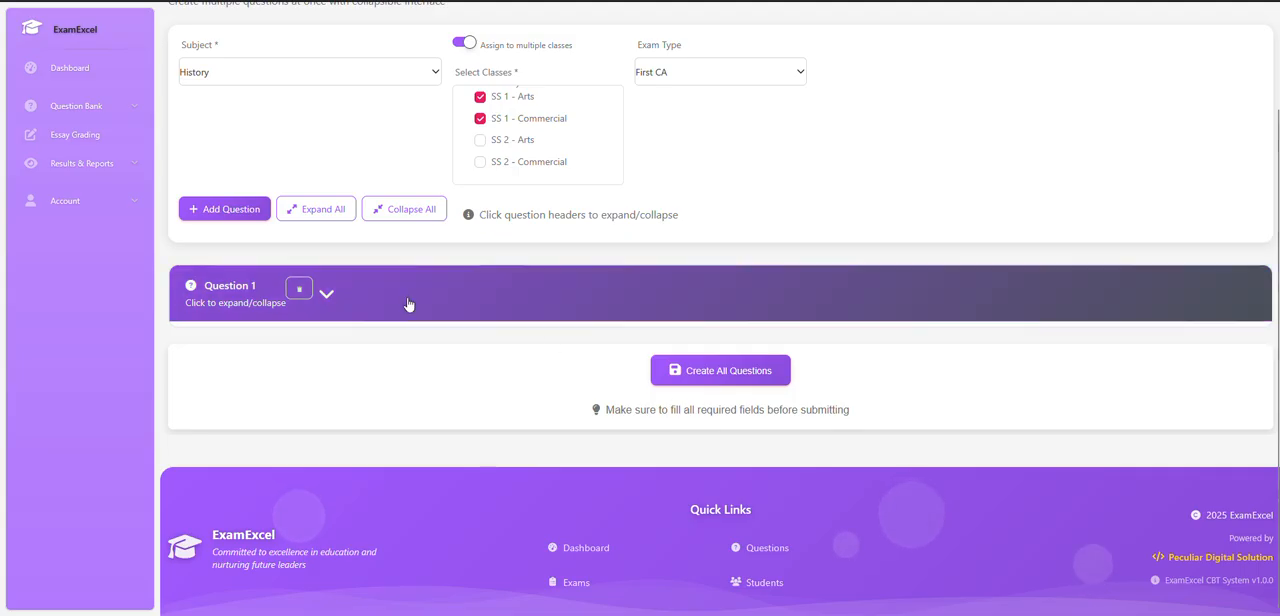
pyautogui.scroll(2, 418, 285)
pyautogui.click(412, 425)
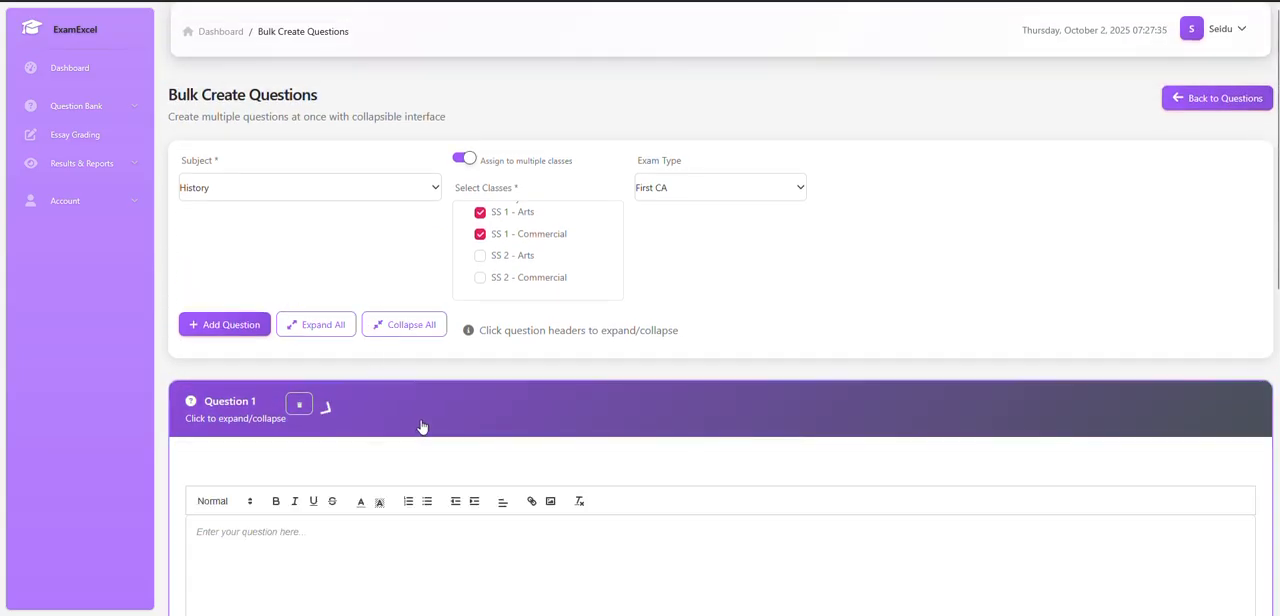
# Enter the Question 1 text "Nigeria got her independence in the year" followed by a blank line of underscores.
pyautogui.scroll(-2, 795, 371)
pyautogui.scroll(-1, 795, 371)
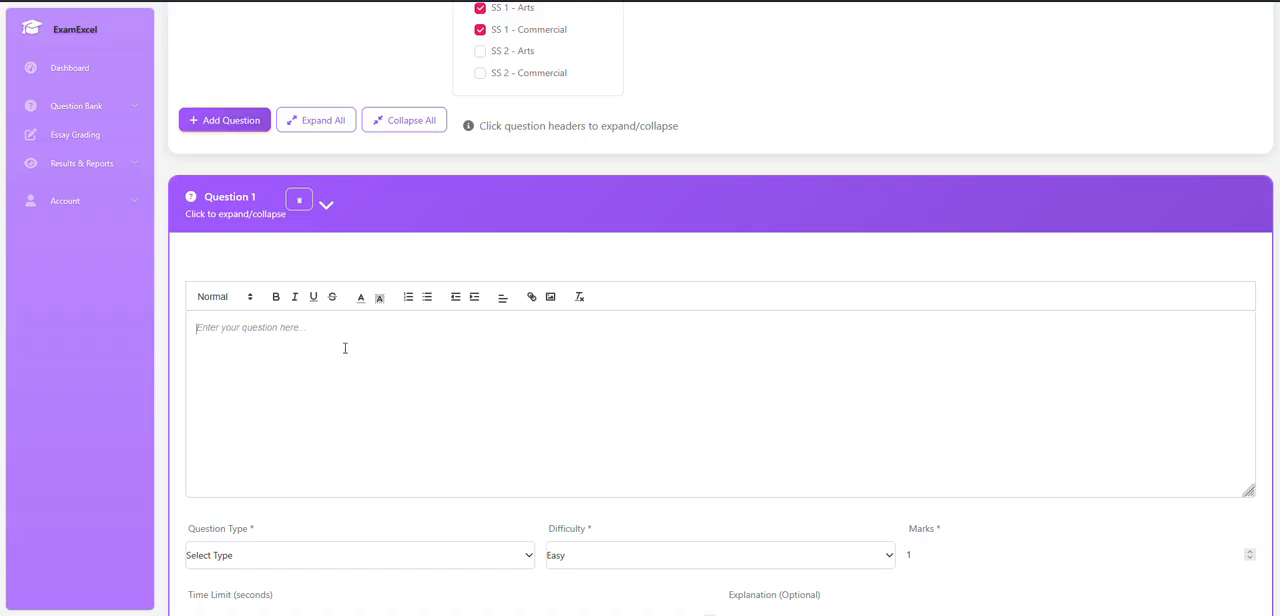
pyautogui.write('Nigeria got her ')
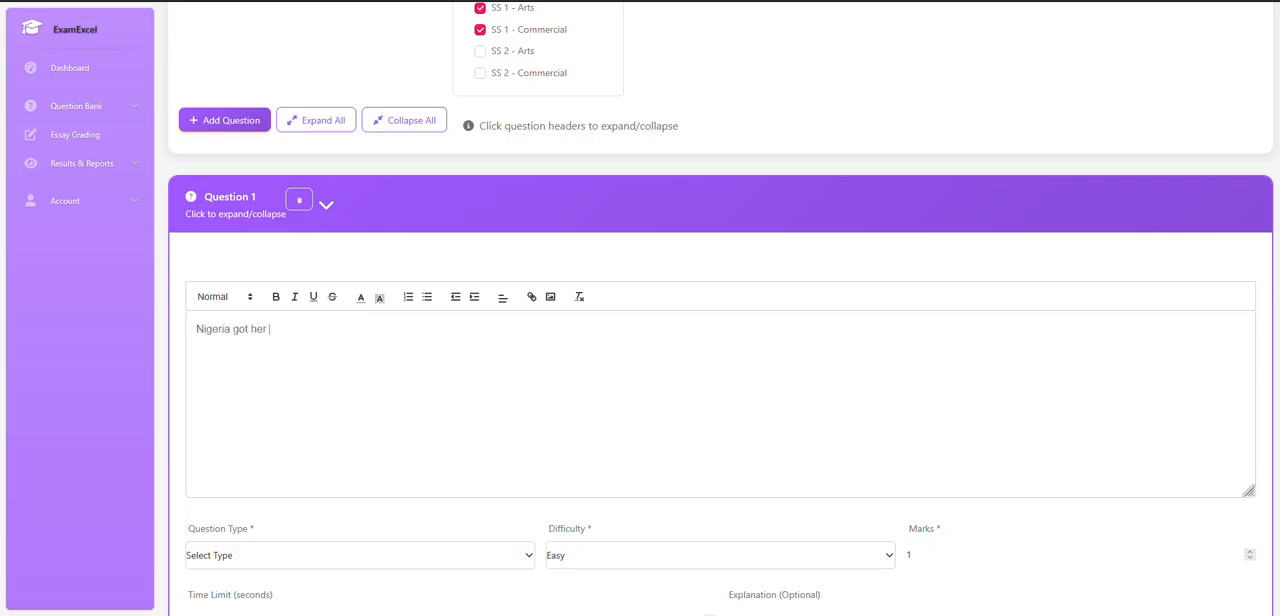
pyautogui.write('independence in the yea')
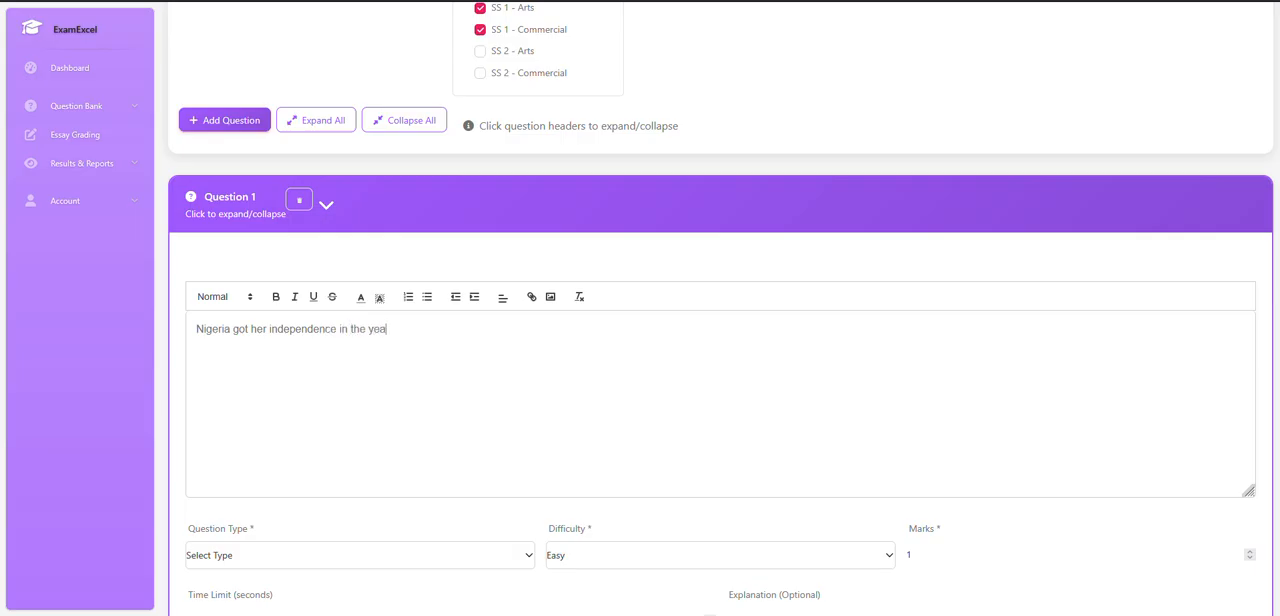
pyautogui.write('r ________________')
# Set Question 1's type to Multiple Choice and its marks to 2.
pyautogui.scroll(-2, 357, 348)
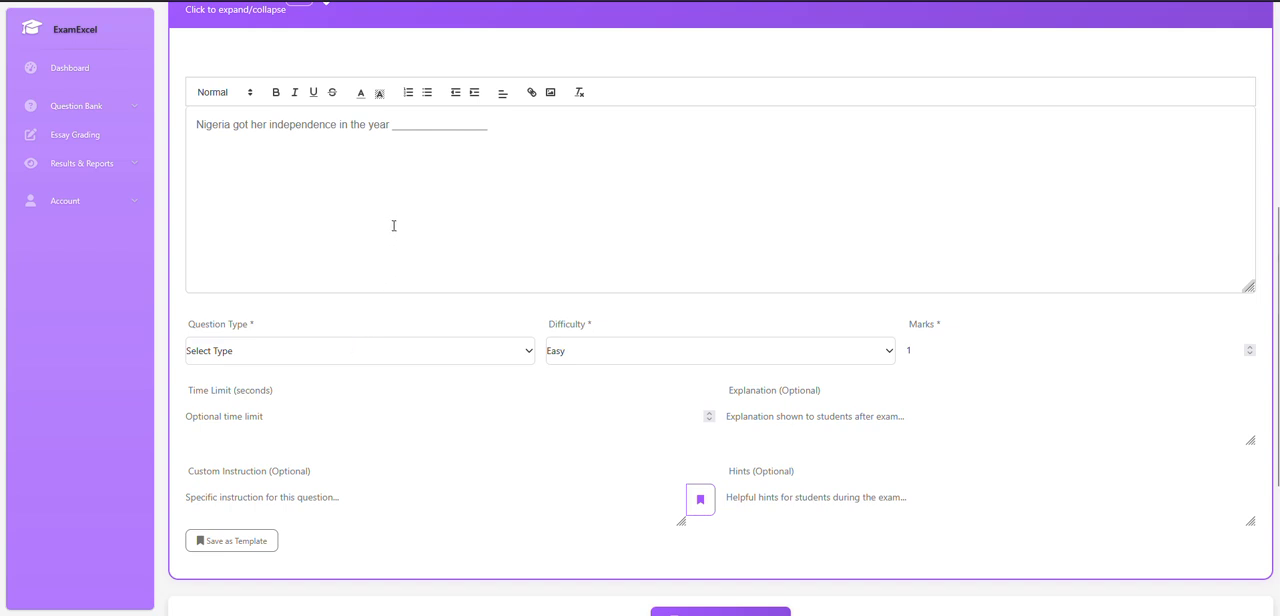
pyautogui.scroll(3, 343, 353)
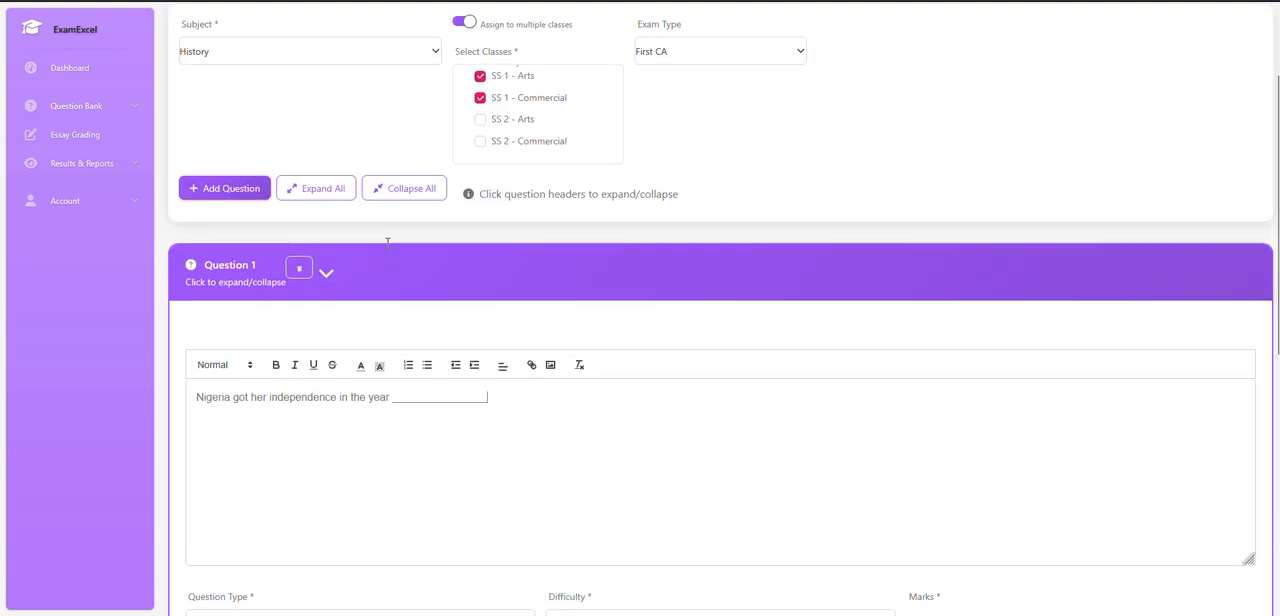
pyautogui.scroll(-1, 343, 386)
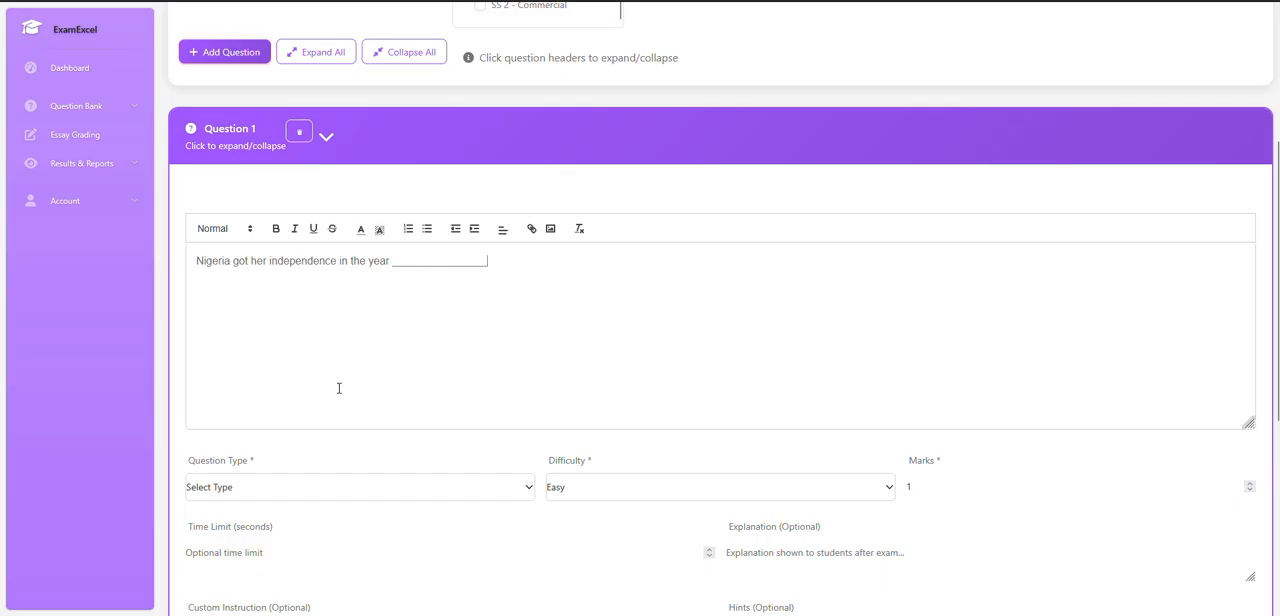
pyautogui.scroll(-1, 366, 429)
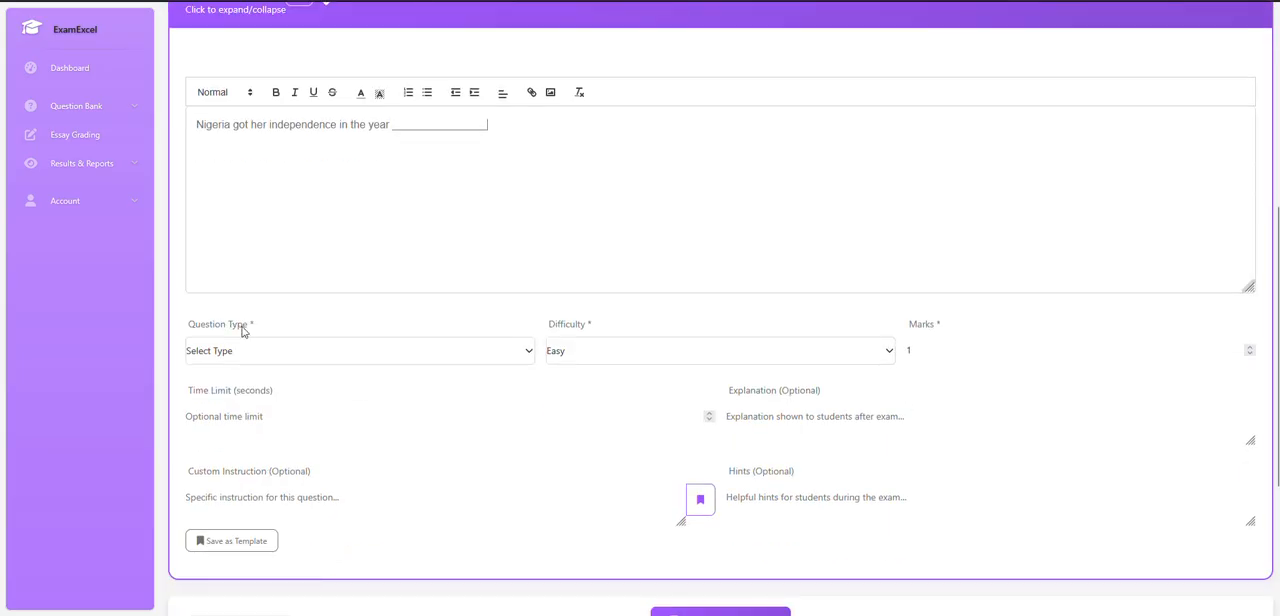
pyautogui.click(255, 356)
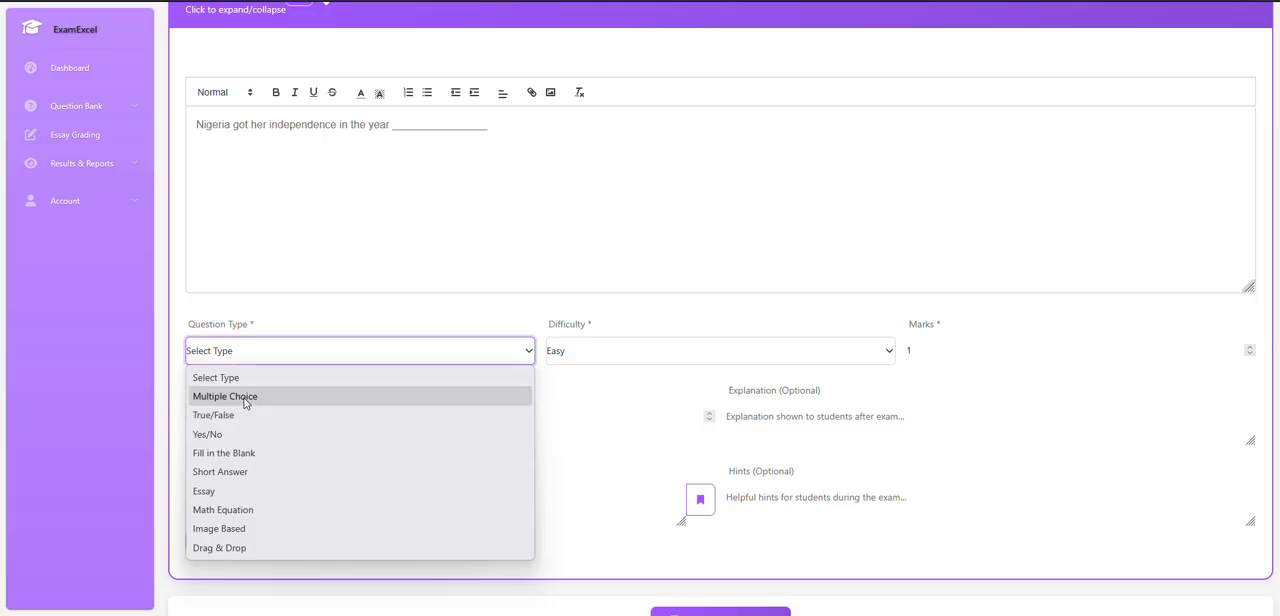
pyautogui.click(244, 397)
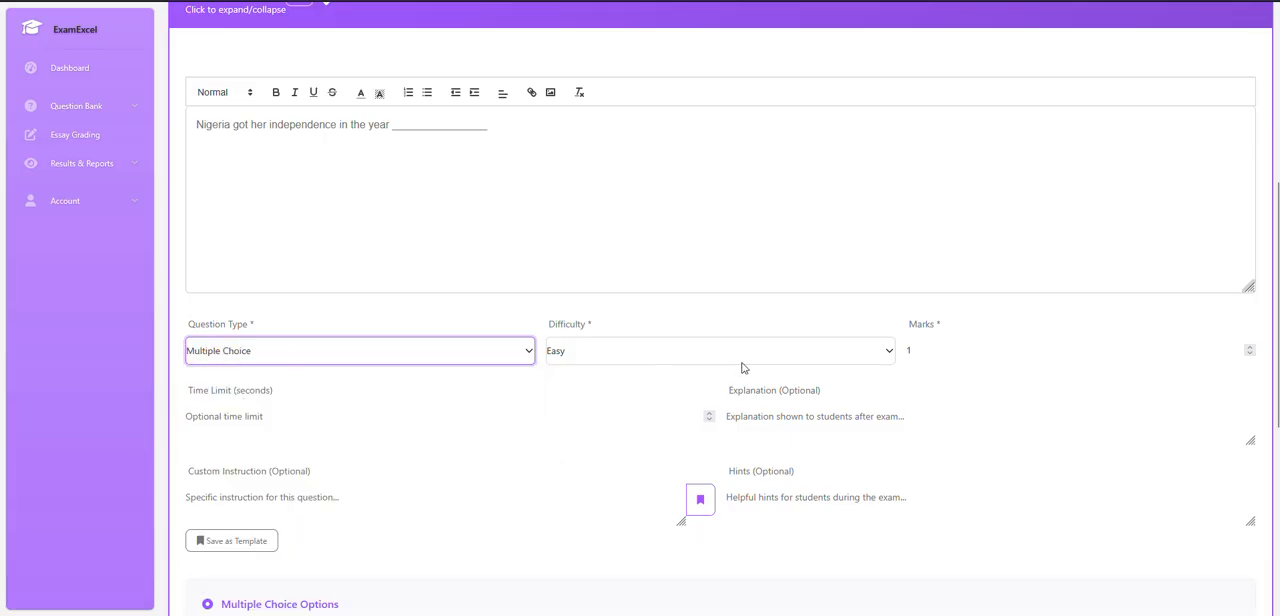
pyautogui.click(908, 350)
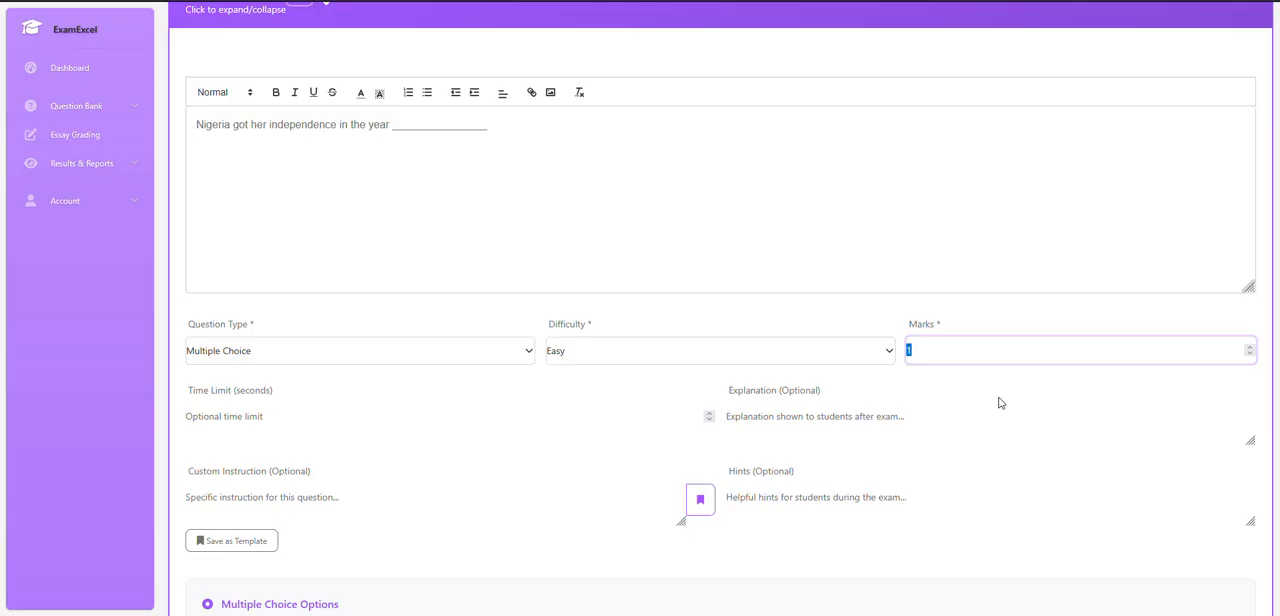
pyautogui.click(1249, 347)
pyautogui.click(792, 419)
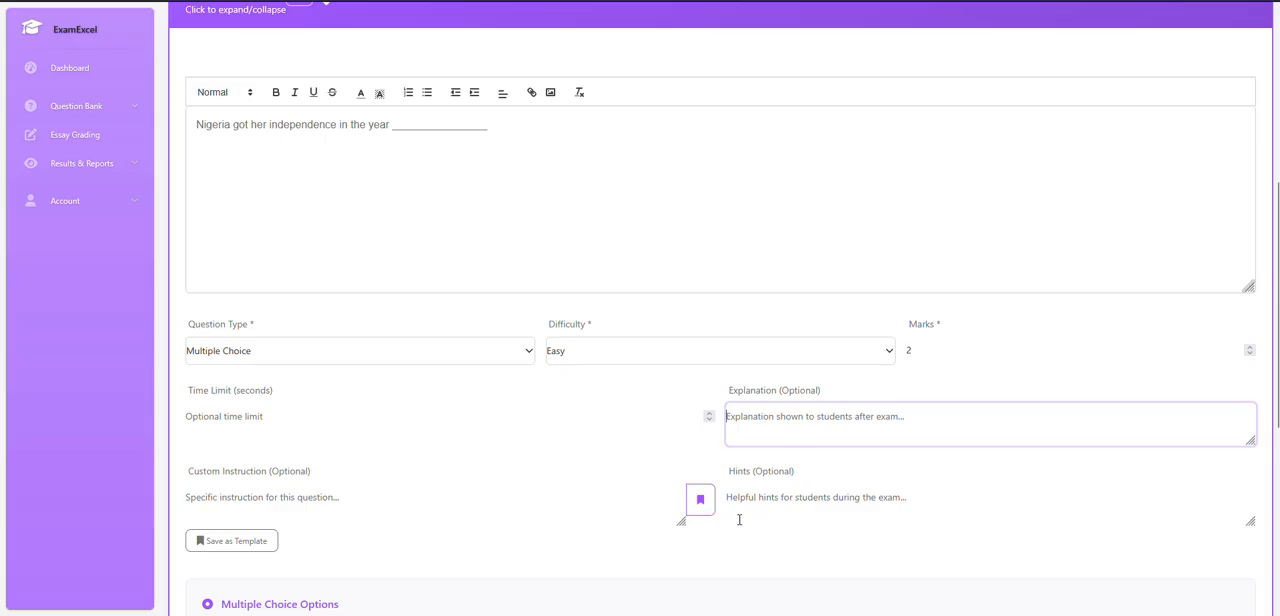
# Fill in the first two multiple-choice answers of Question 1 with 1960 as Option A and 1950 as Option B.
pyautogui.scroll(-2, 739, 519)
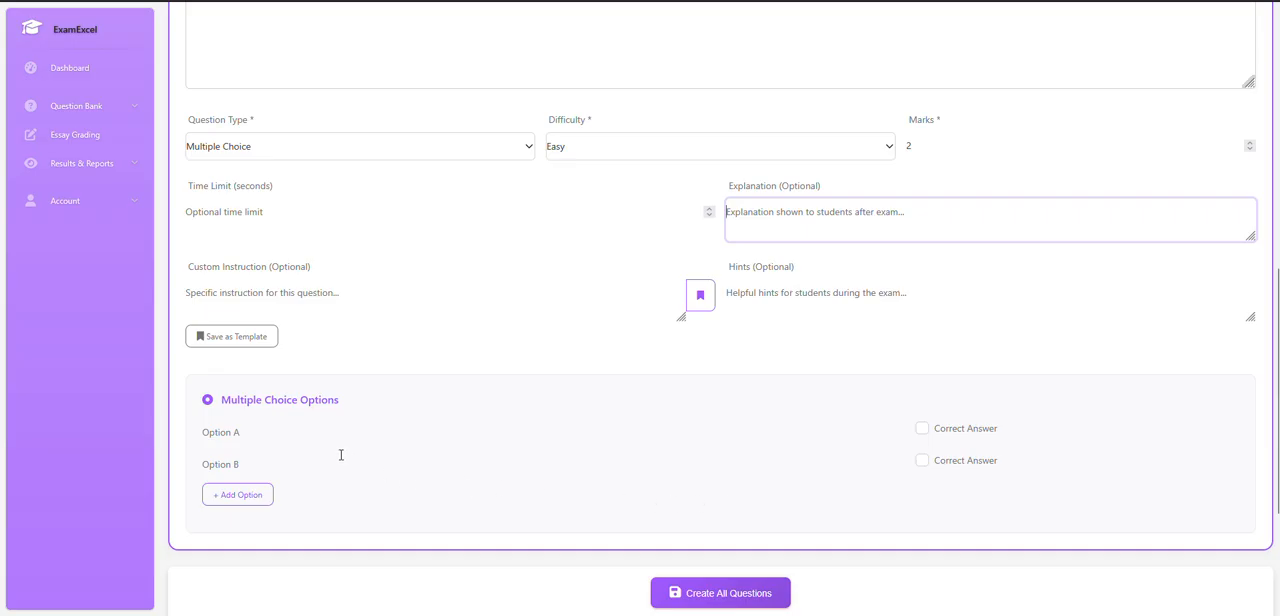
pyautogui.click(257, 434)
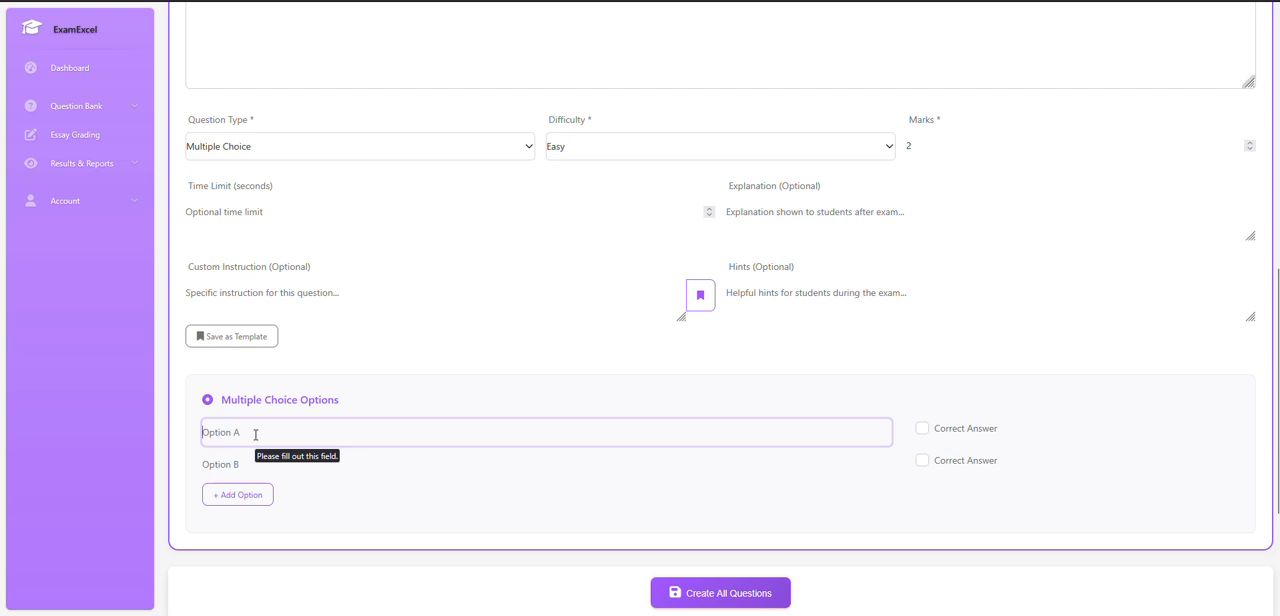
pyautogui.write('1960')
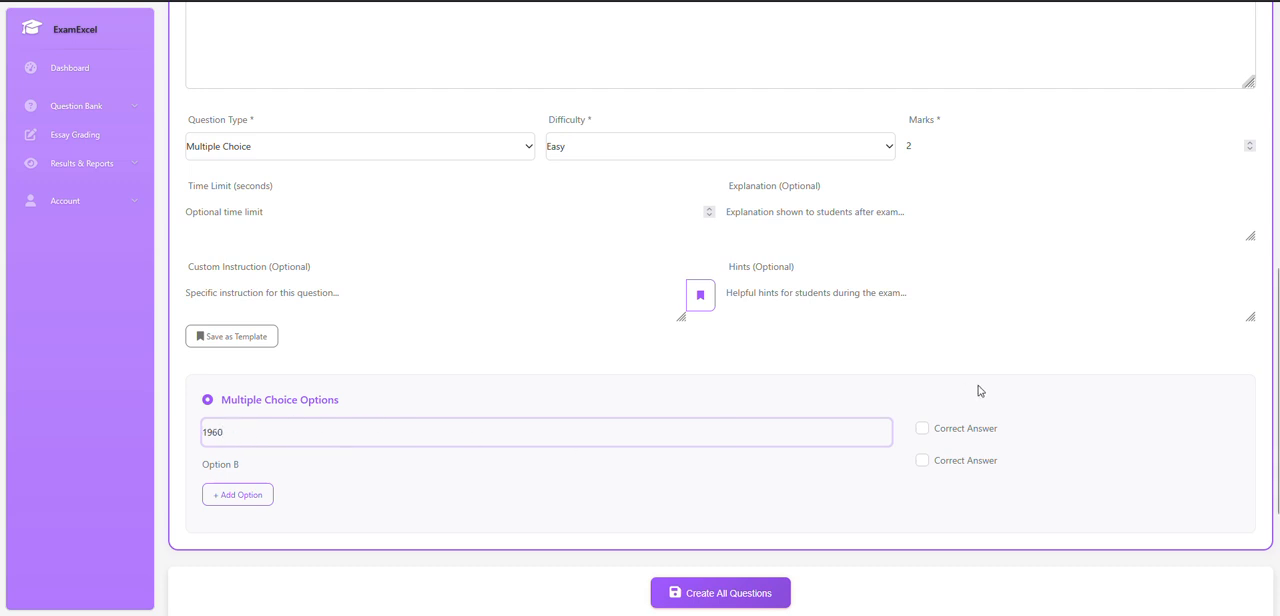
pyautogui.click(269, 464)
pyautogui.write('19')
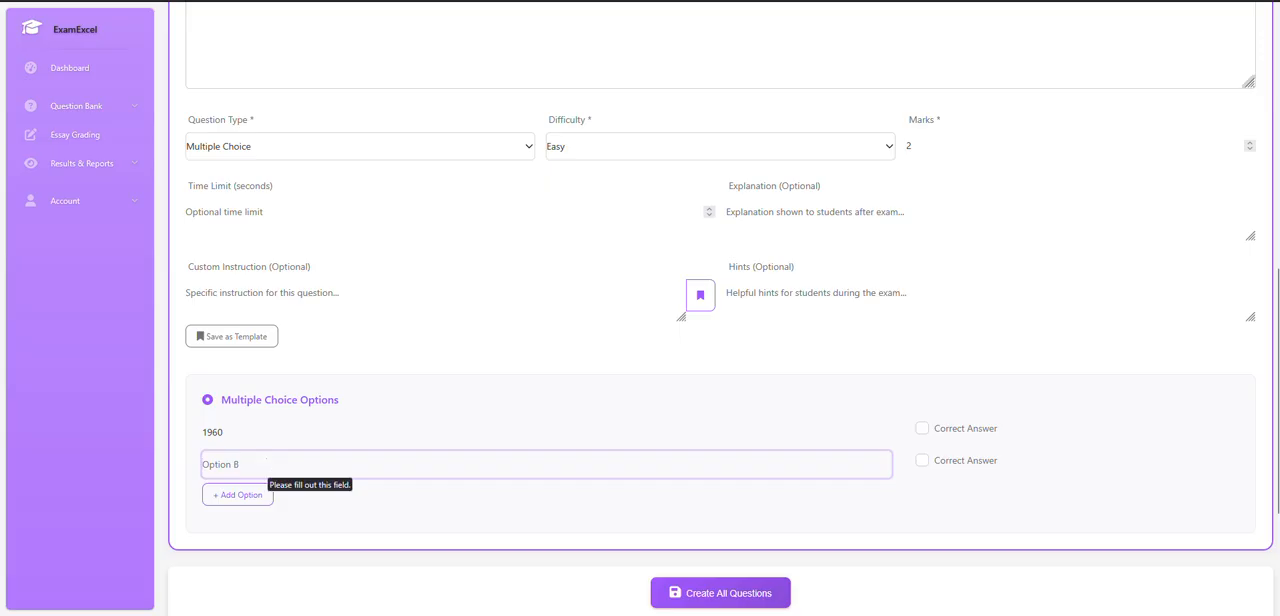
pyautogui.write('50')
# Add two more answer options to Question 1, with 1914 as Option C and 1999 as the fourth option.
pyautogui.click(238, 494)
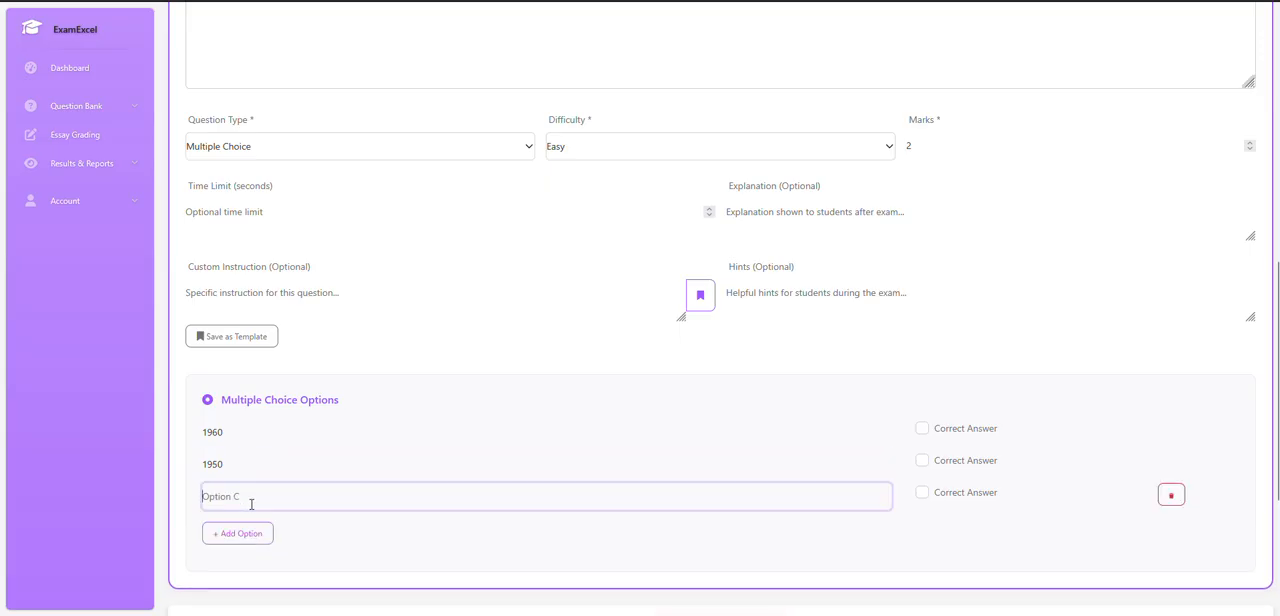
pyautogui.write('1914')
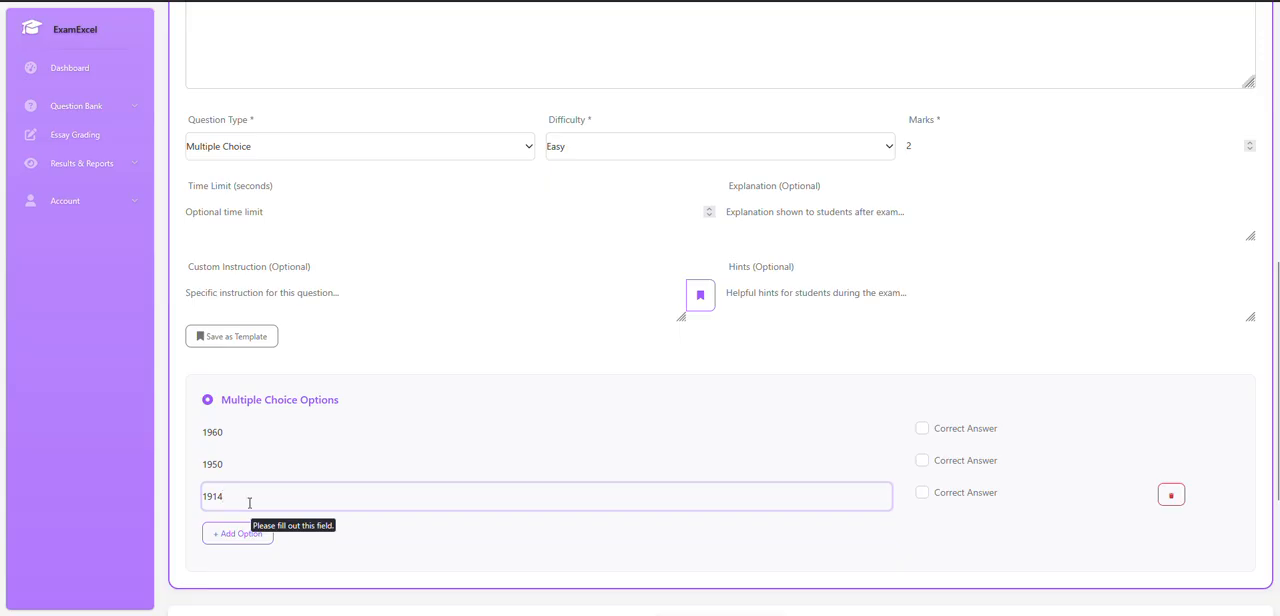
pyautogui.click(243, 533)
pyautogui.click(248, 526)
pyautogui.write('1999')
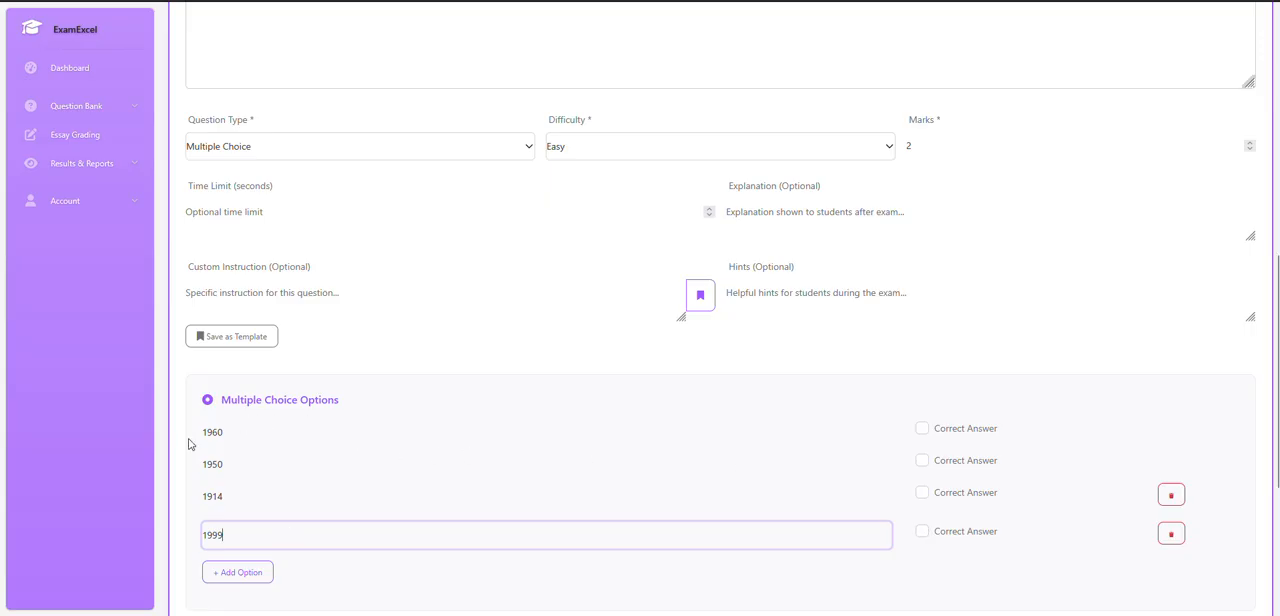
# Review Question 1 and mark the 1960 option as the correct answer.
pyautogui.scroll(3, 371, 431)
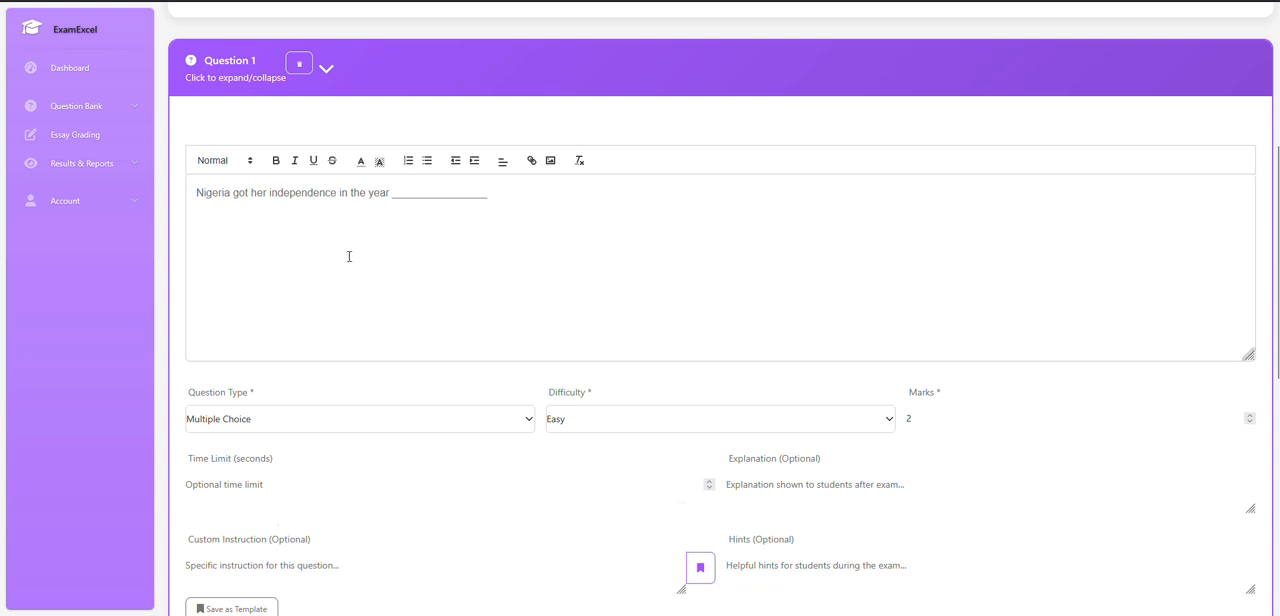
pyautogui.scroll(-3, 349, 256)
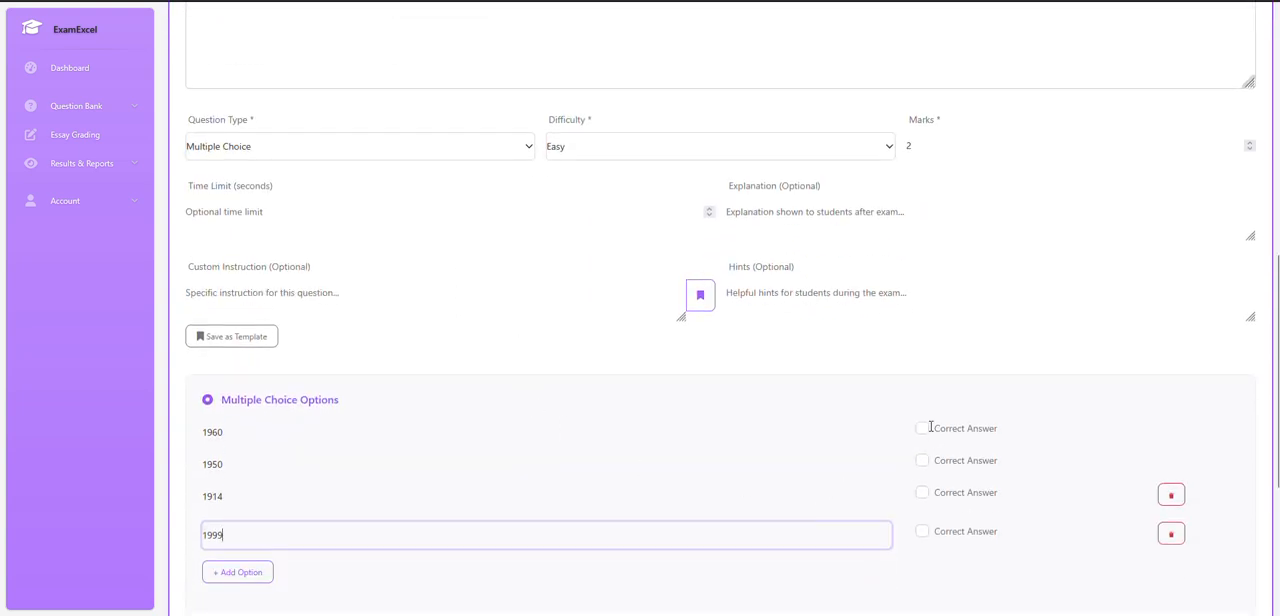
pyautogui.click(923, 431)
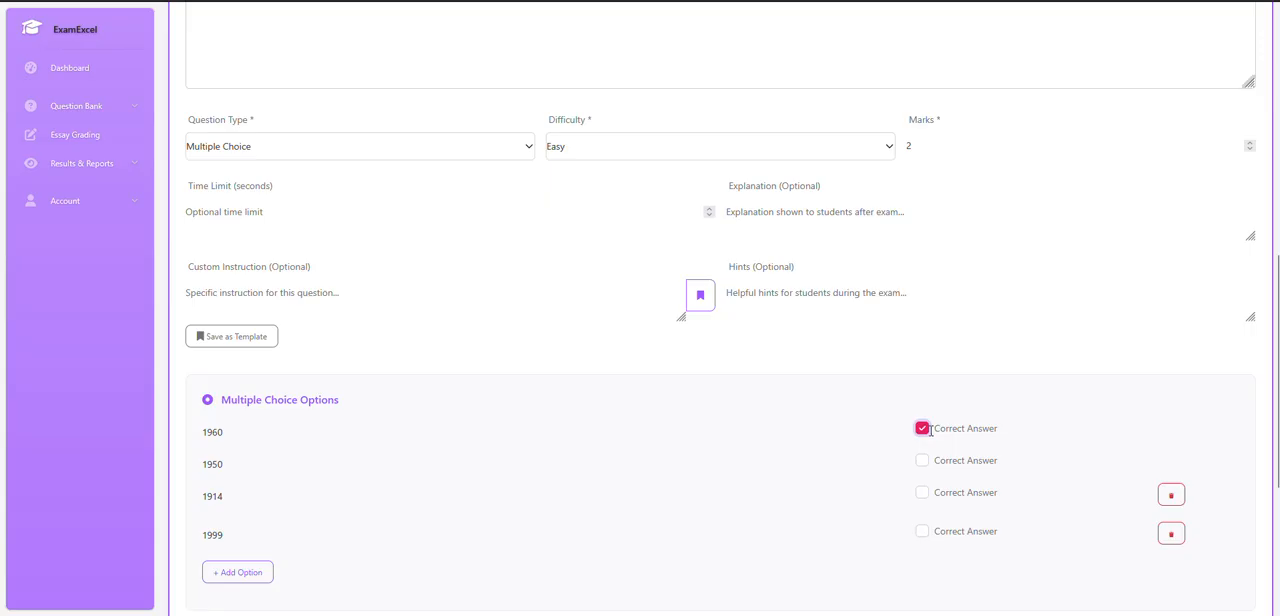
pyautogui.scroll(-1, 441, 435)
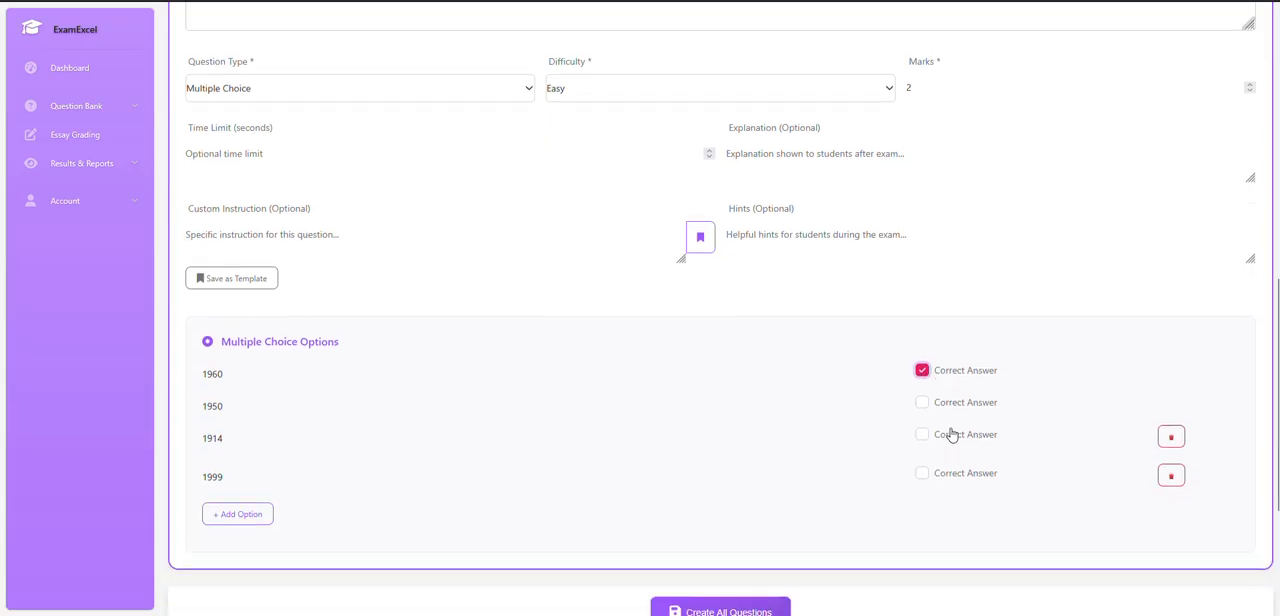
# Collapse the completed Question 1 and add a second question to the bulk set.
pyautogui.scroll(-2, 677, 354)
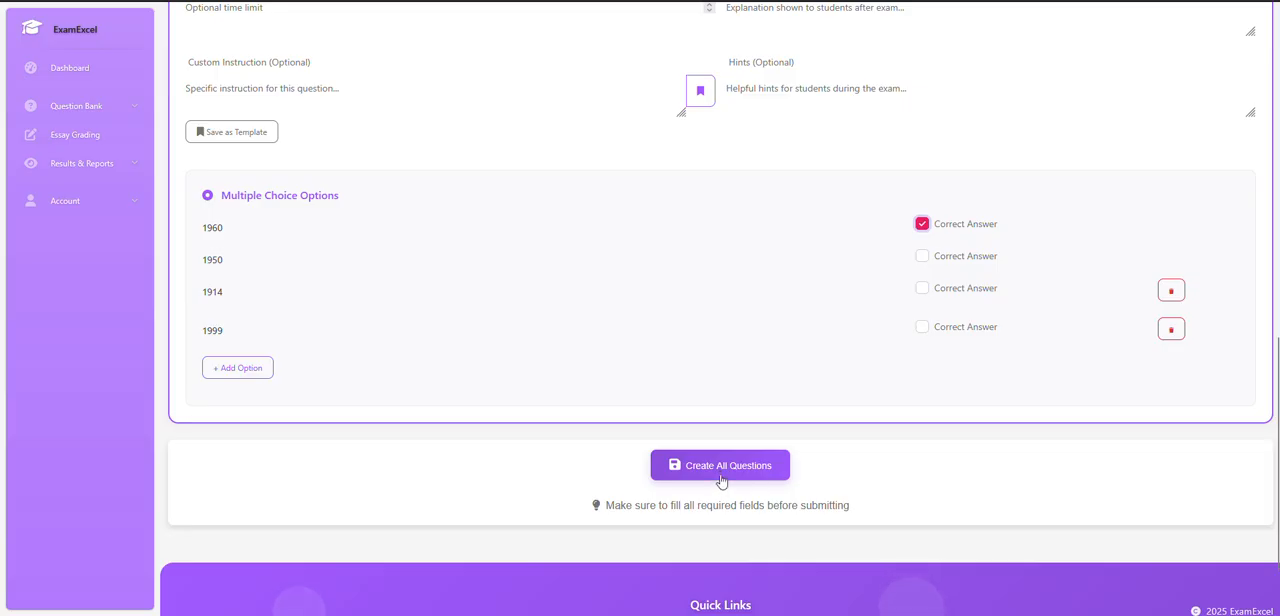
pyautogui.scroll(7, 503, 400)
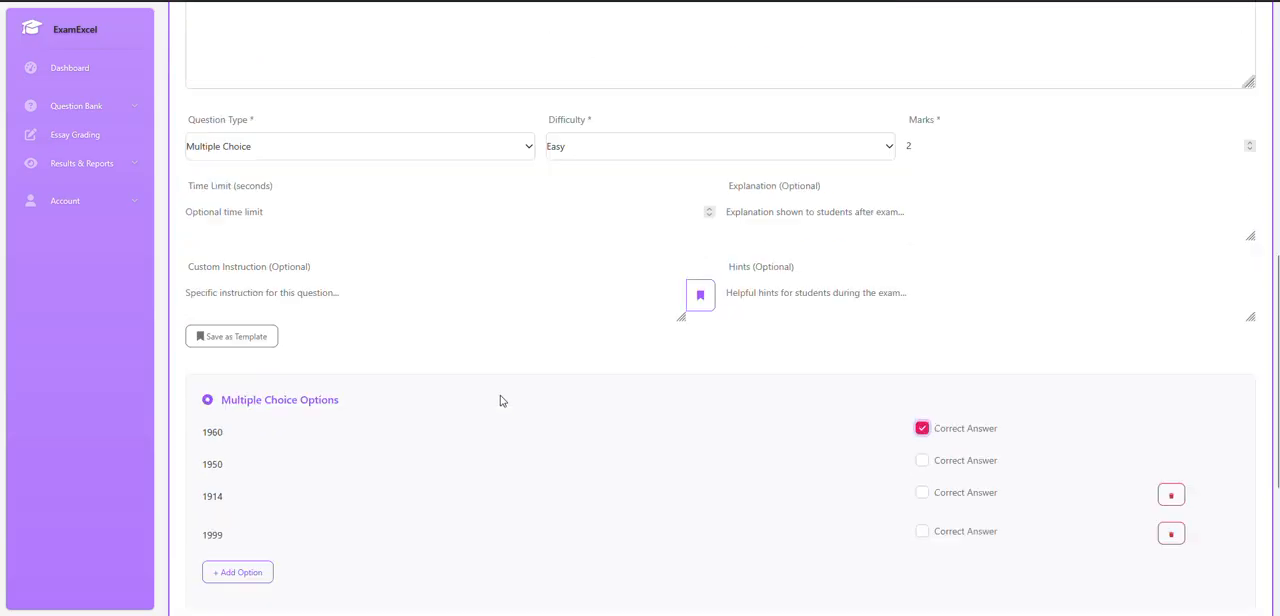
pyautogui.click(498, 293)
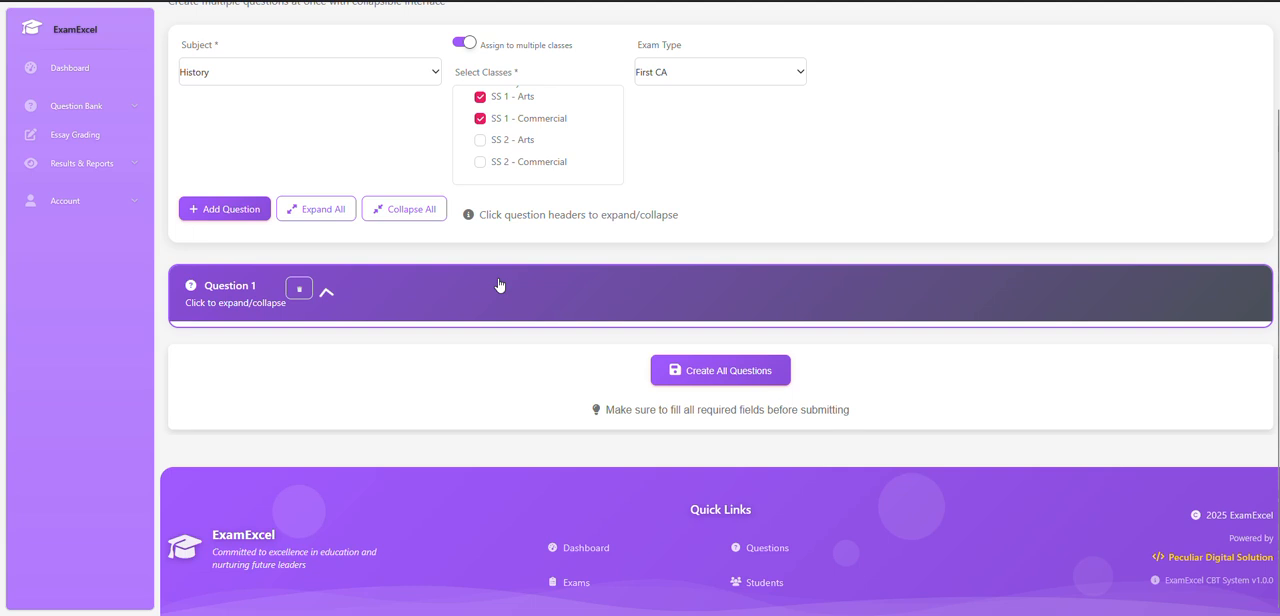
pyautogui.click(226, 212)
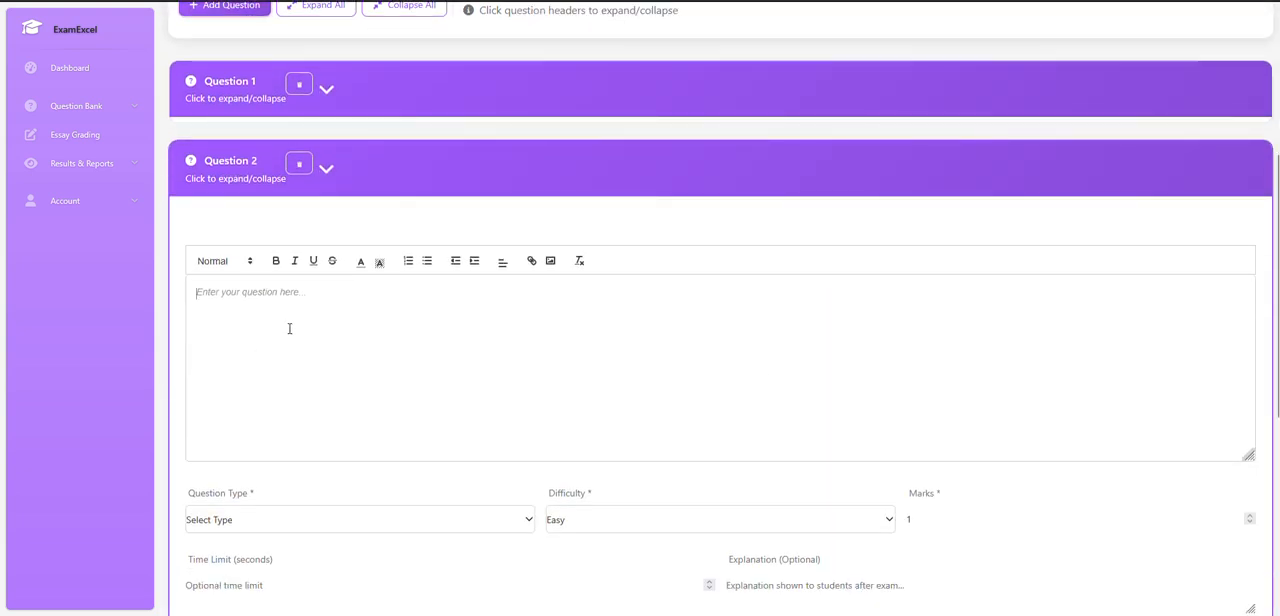
# Enter "Nigeria will be 65 years old in 2025" as the text of Question 2.
pyautogui.write('The')
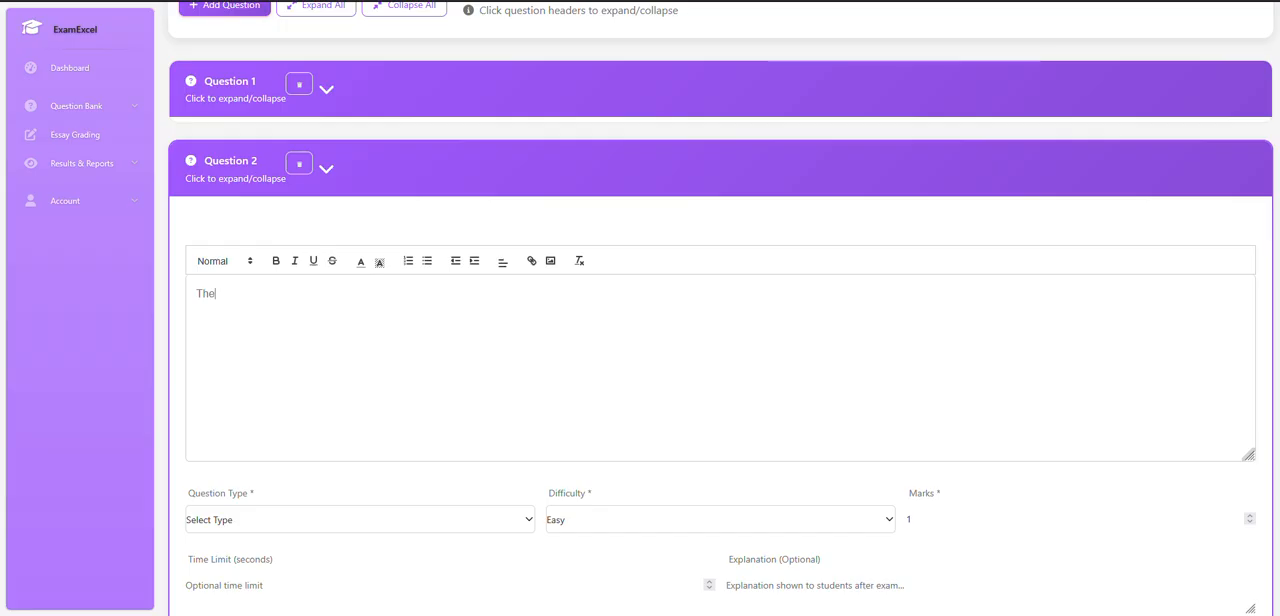
pyautogui.press('BackSpace')
pyautogui.press('BackSpace')
pyautogui.press('BackSpace')
pyautogui.write('Nigel')
pyautogui.press('BackSpace')
pyautogui.press('BackSpace')
pyautogui.press('BackSpace')
pyautogui.press('BackSpace')
pyautogui.write('igeria')
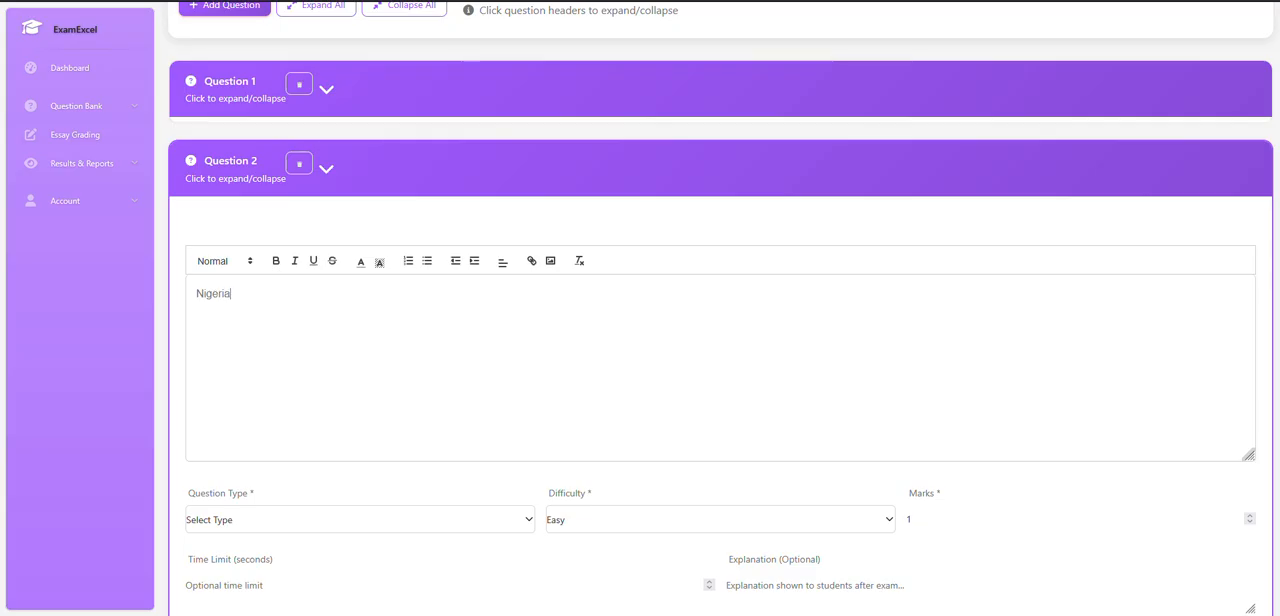
pyautogui.write(' will be 65 years ')
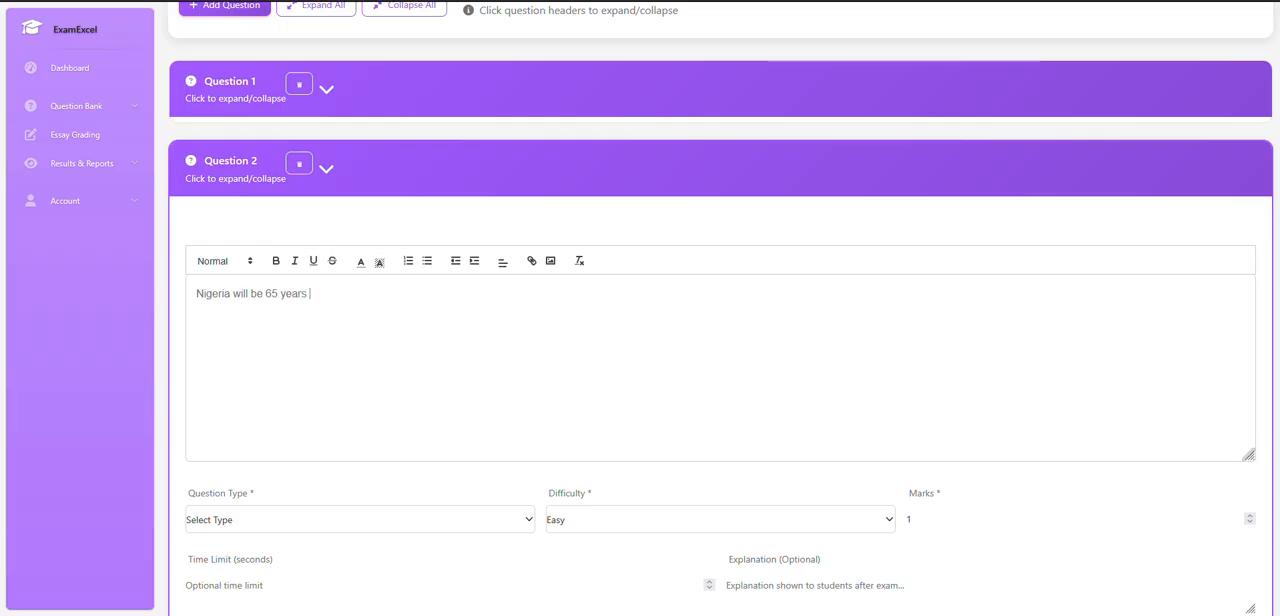
pyautogui.write('old in 2025')
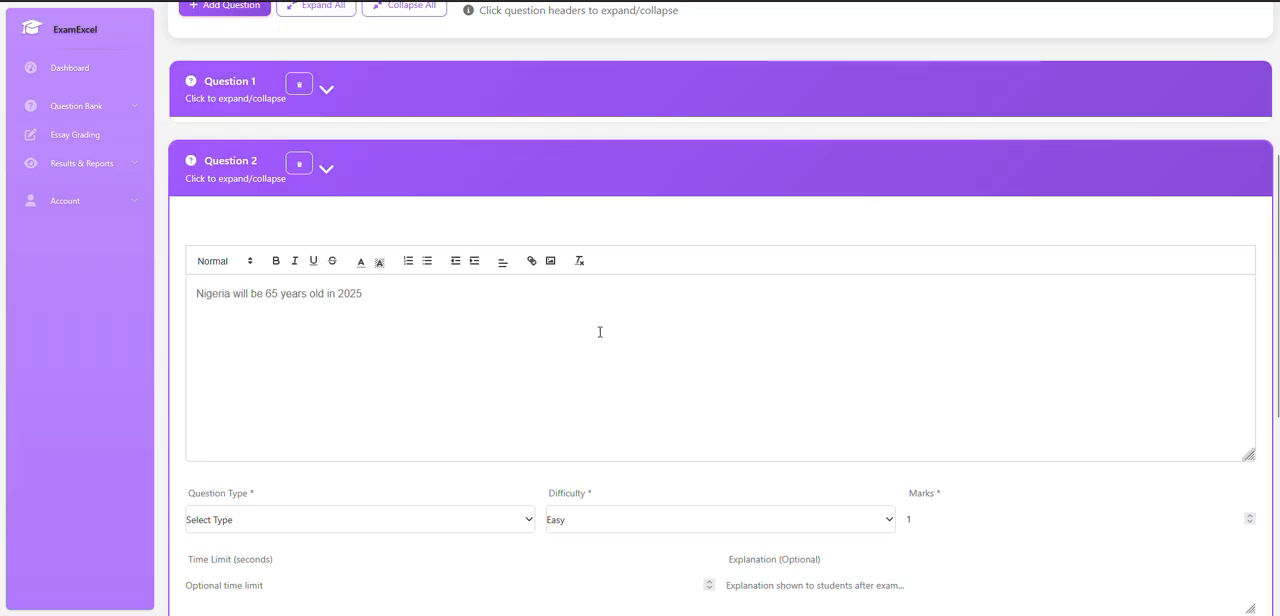
# Set Question 2's type to True/False and its marks to 2.
pyautogui.scroll(-3, 686, 326)
pyautogui.scroll(2, 469, 290)
pyautogui.scroll(2, 469, 290)
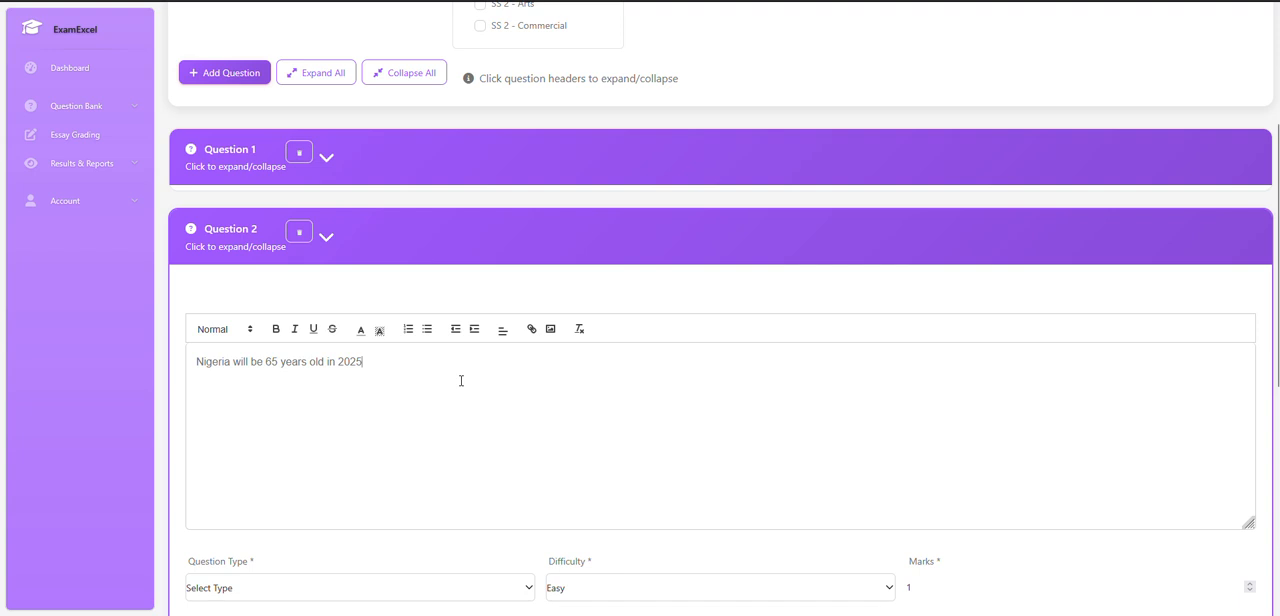
pyautogui.scroll(3, 400, 250)
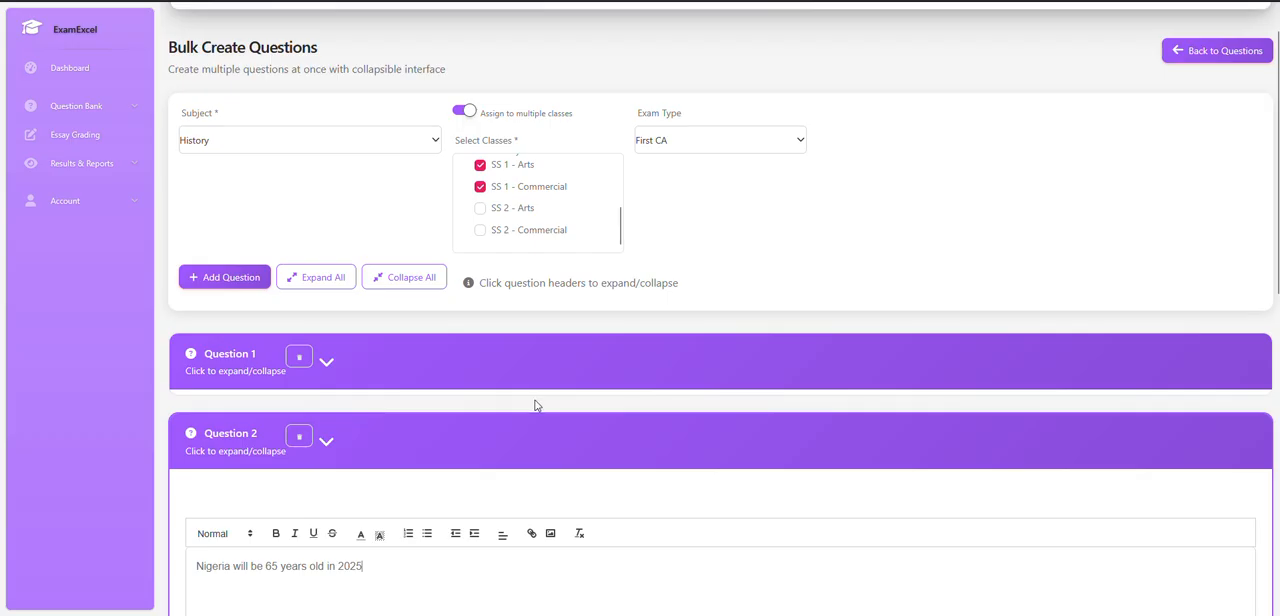
pyautogui.scroll(-3, 551, 392)
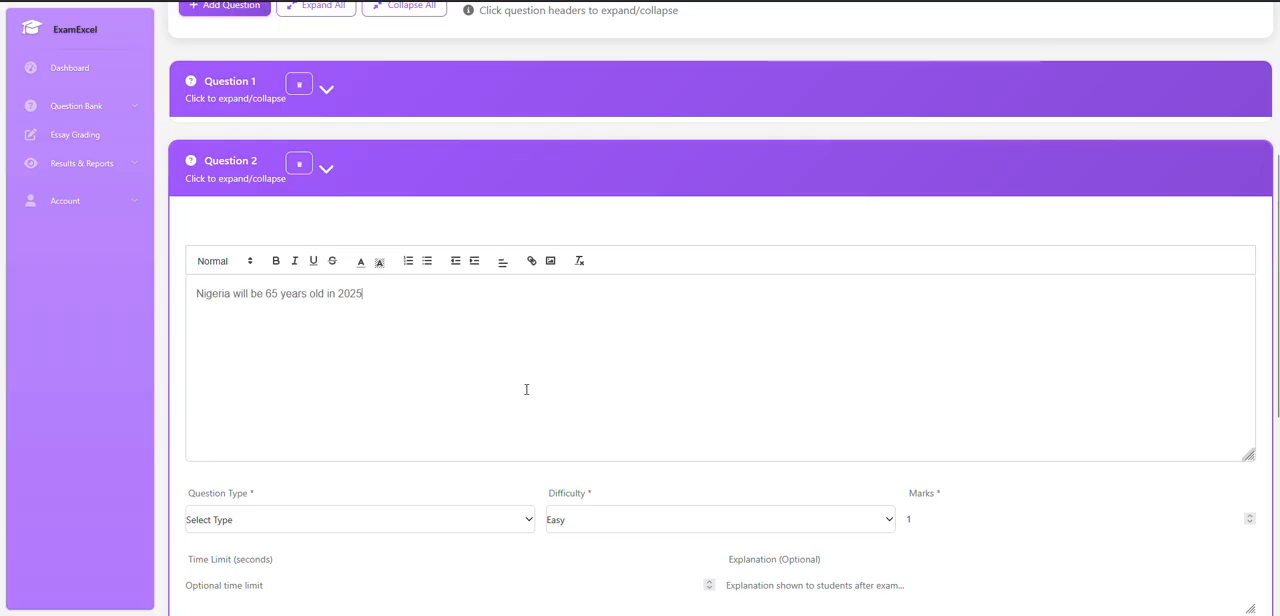
pyautogui.scroll(-2, 450, 372)
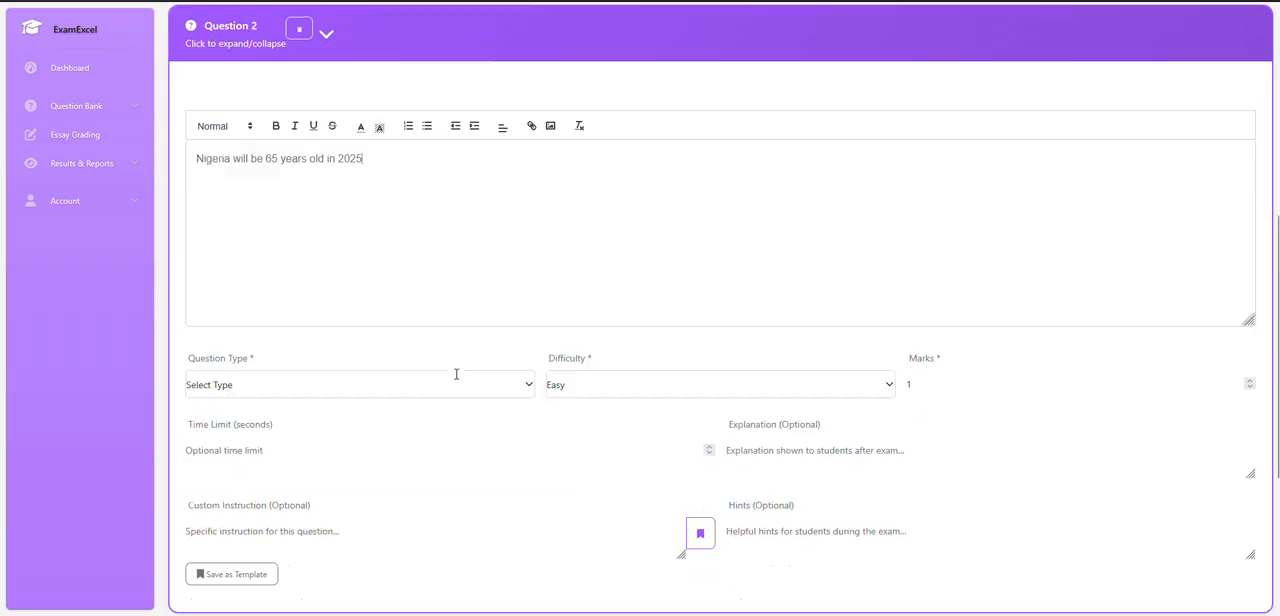
pyautogui.click(323, 318)
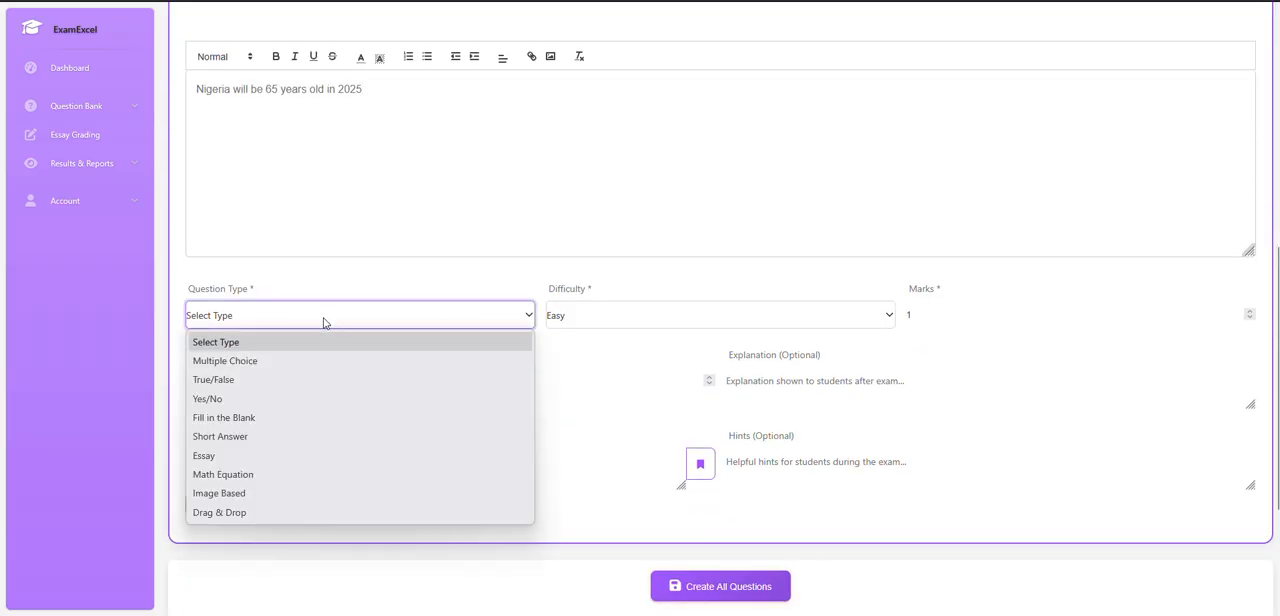
pyautogui.click(252, 379)
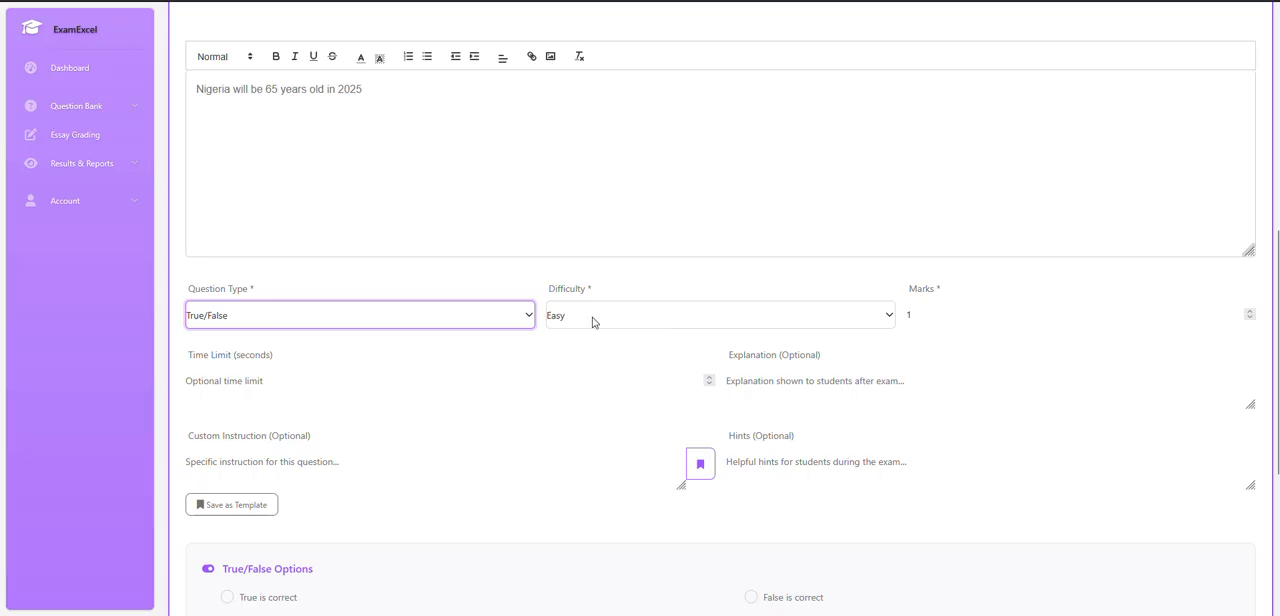
pyautogui.doubleClick(911, 315)
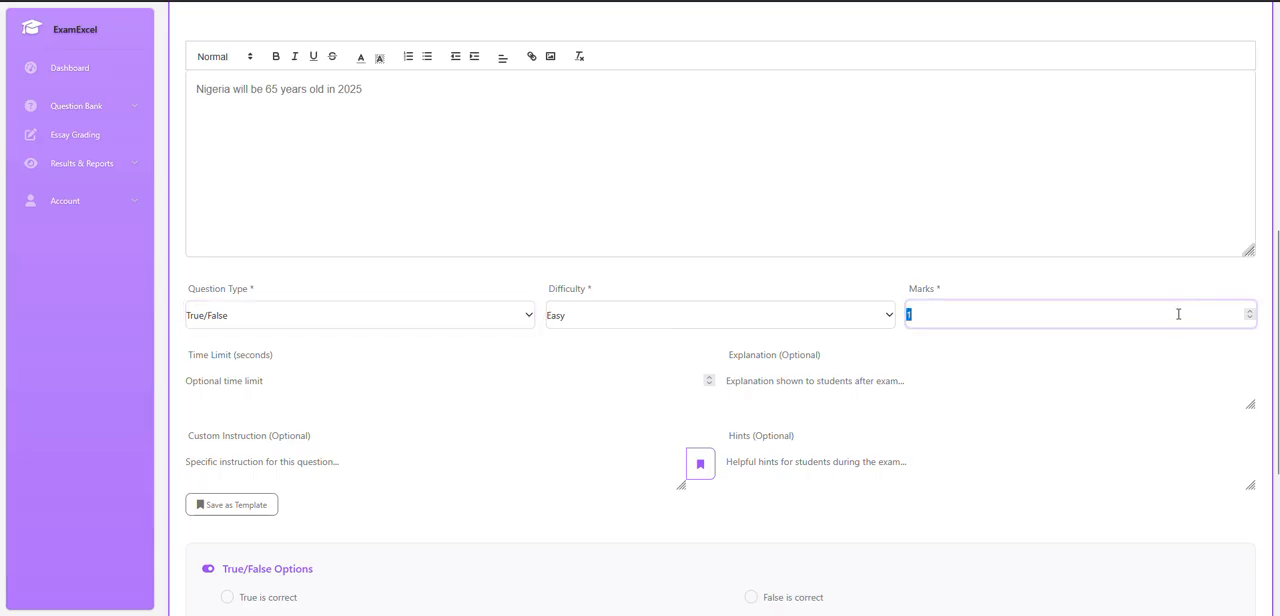
pyautogui.write('2')
# Review Question 2's statement and mark True as its correct answer.
pyautogui.scroll(-2, 831, 419)
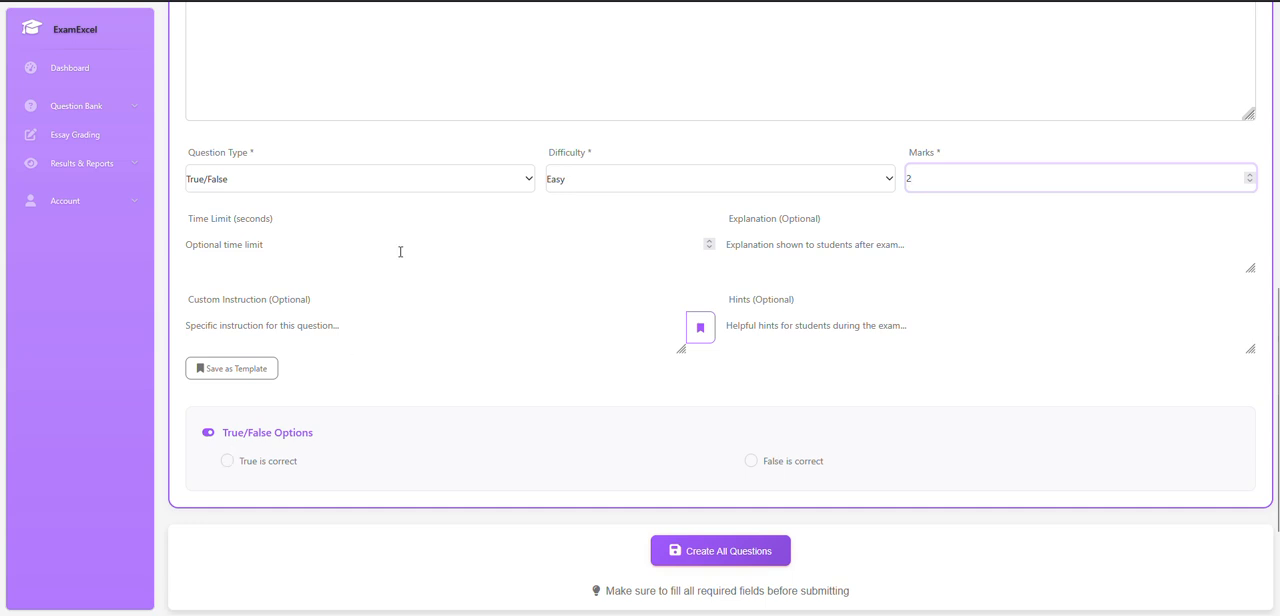
pyautogui.scroll(3, 283, 414)
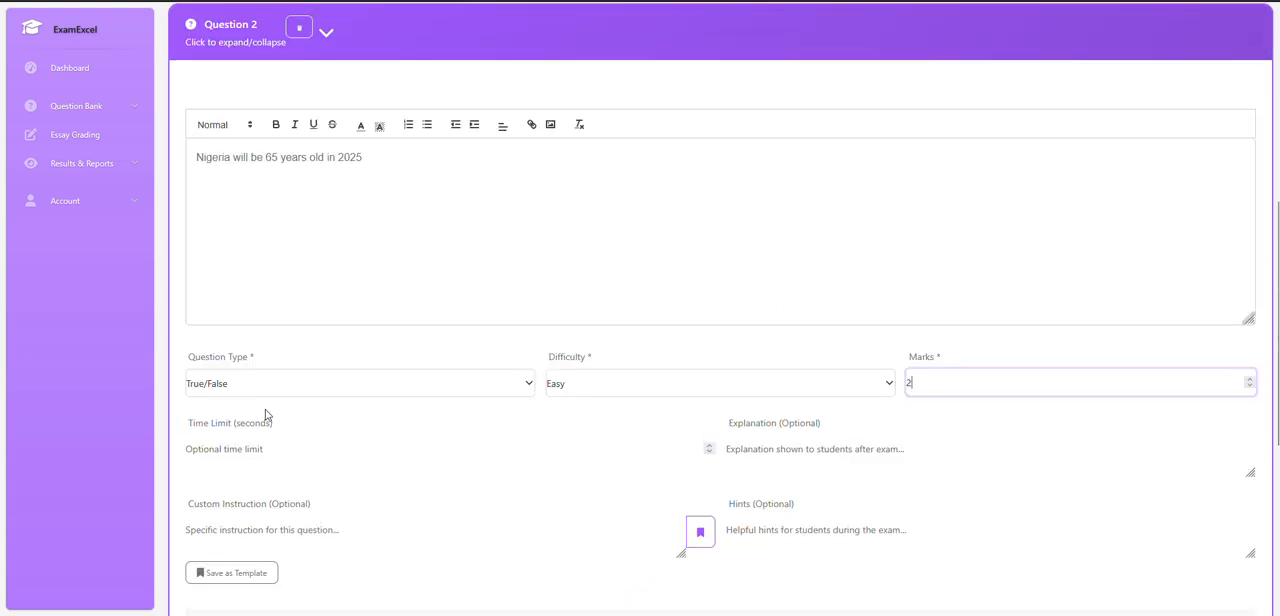
pyautogui.scroll(-1, 408, 395)
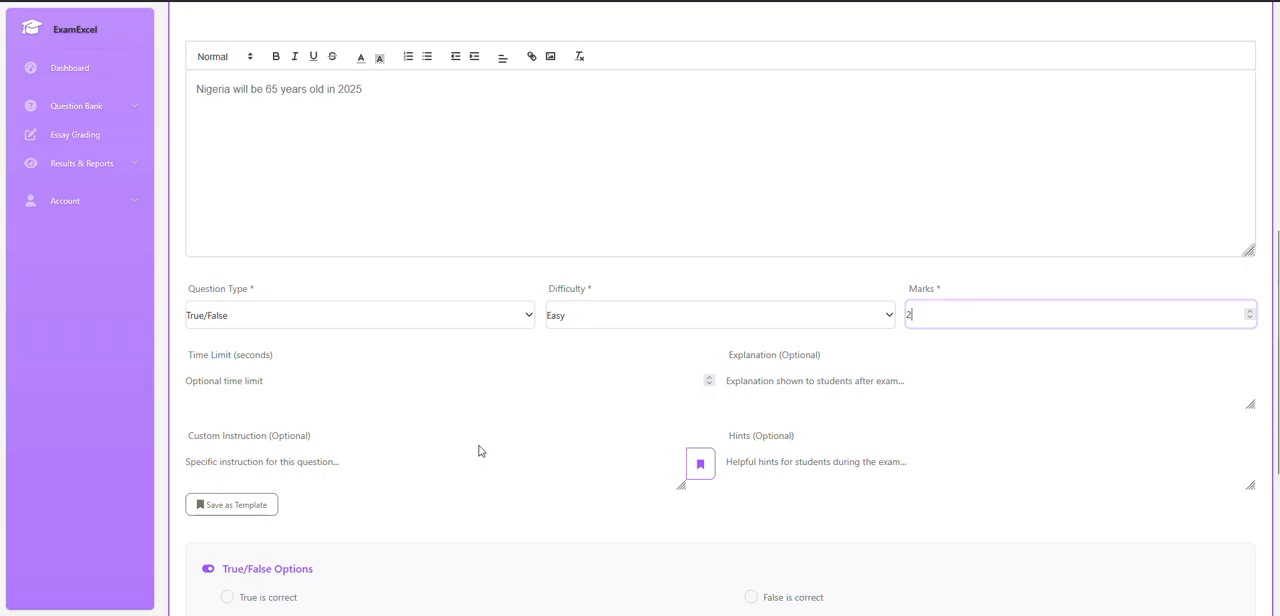
pyautogui.scroll(-2, 485, 452)
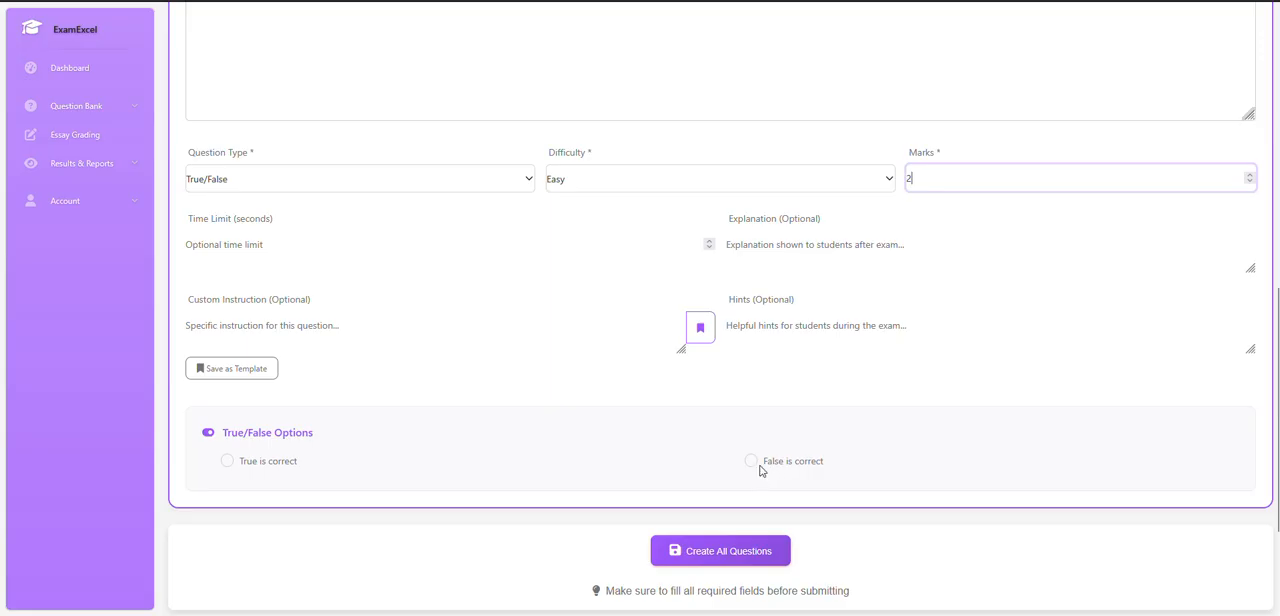
pyautogui.scroll(3, 604, 350)
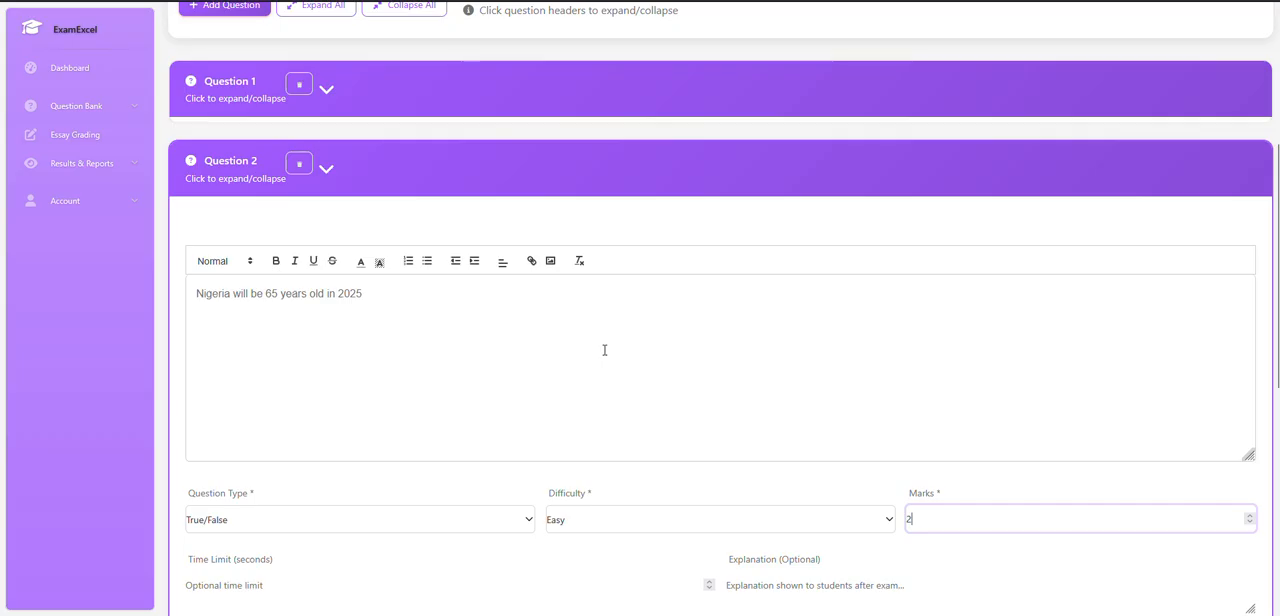
pyautogui.scroll(-2, 604, 350)
pyautogui.scroll(-1, 603, 362)
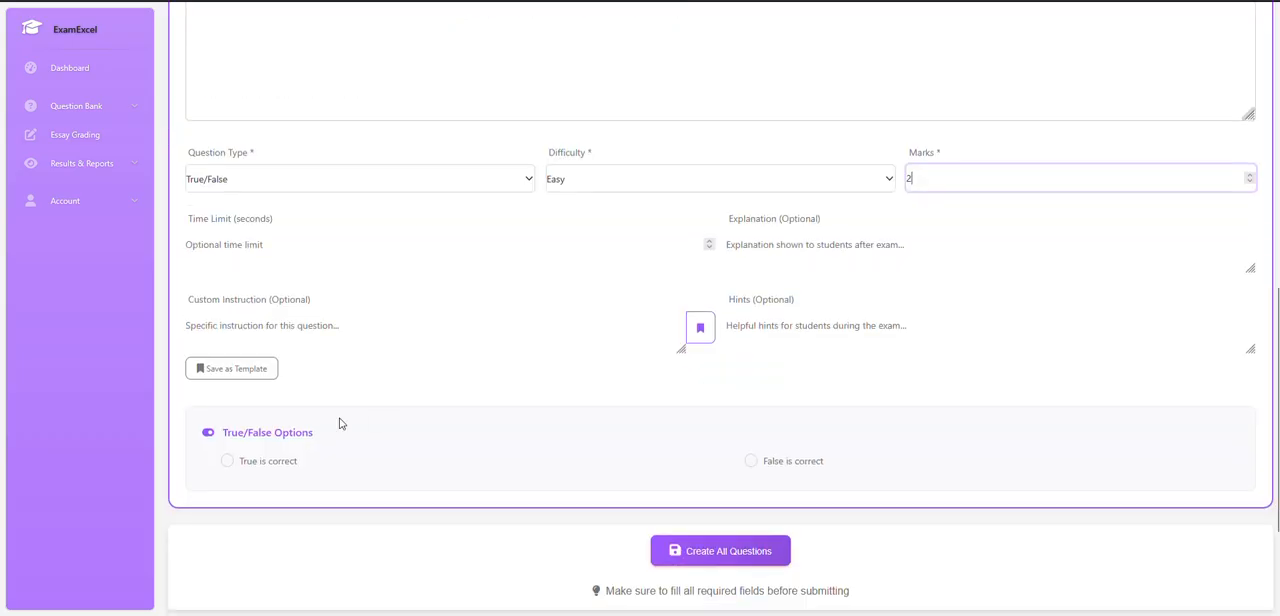
pyautogui.click(229, 463)
# Collapse Question 2 and add a third question to the bulk set.
pyautogui.scroll(3, 665, 372)
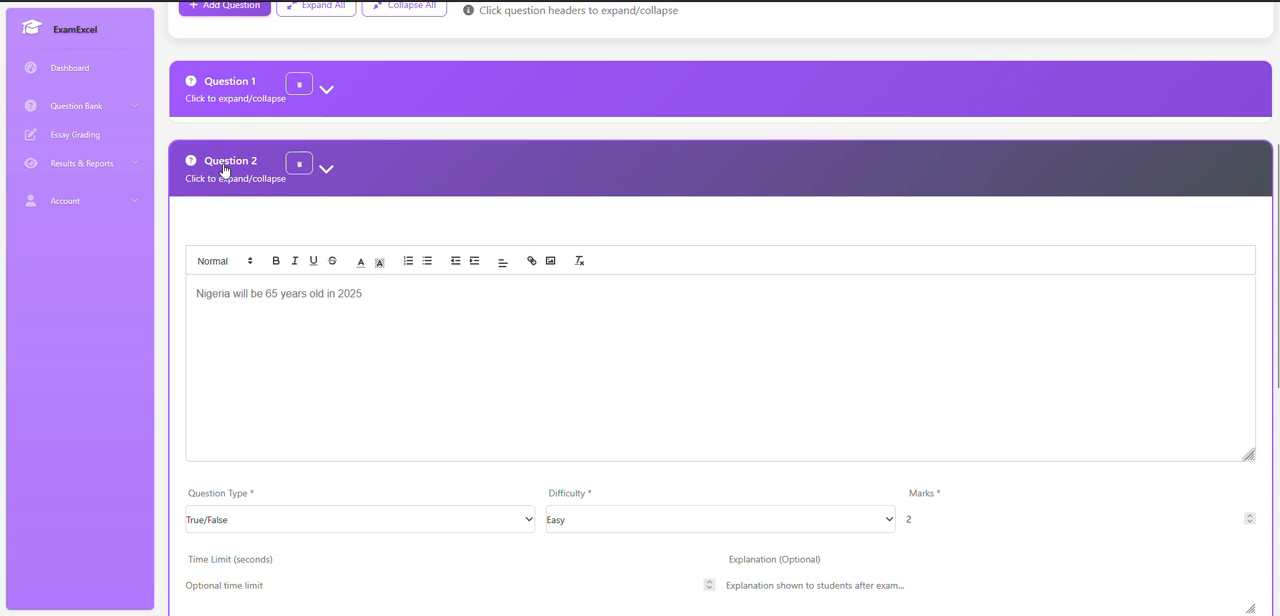
pyautogui.click(226, 168)
pyautogui.click(240, 130)
pyautogui.scroll(3, 380, 200)
# Begin Question 3's text with "Abeokuta is the capital of Ogun State", correcting any misspelling.
pyautogui.write('Abeokutae')
pyautogui.press('BackSpace')
pyautogui.write('is t')
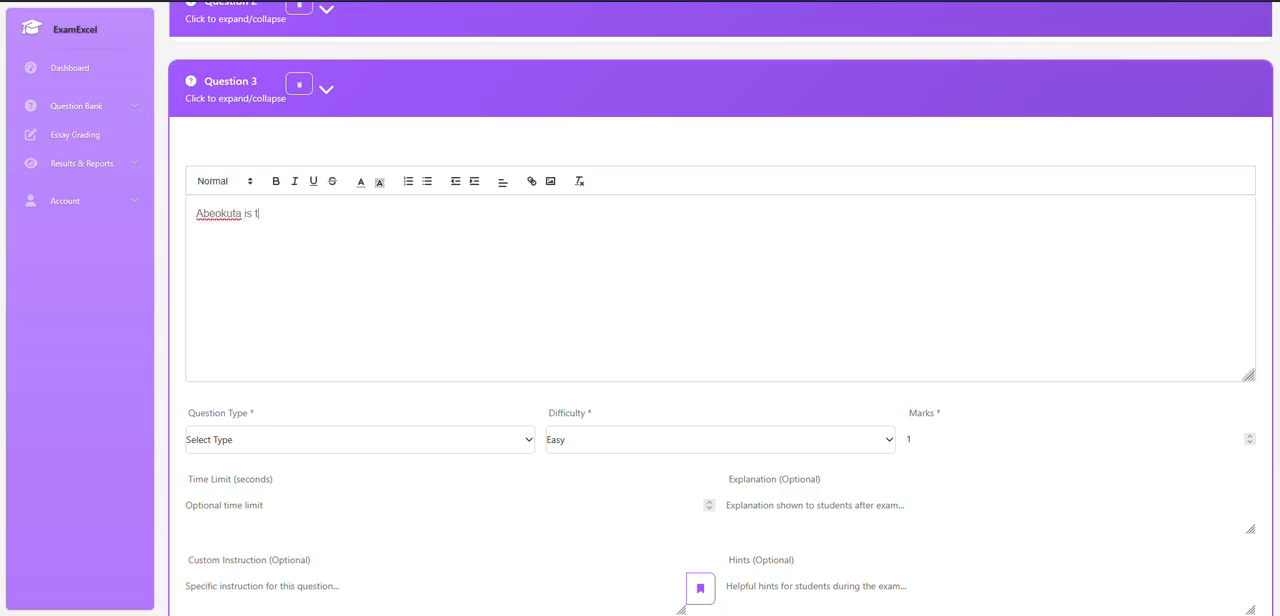
pyautogui.write('he capital od Ogun ')
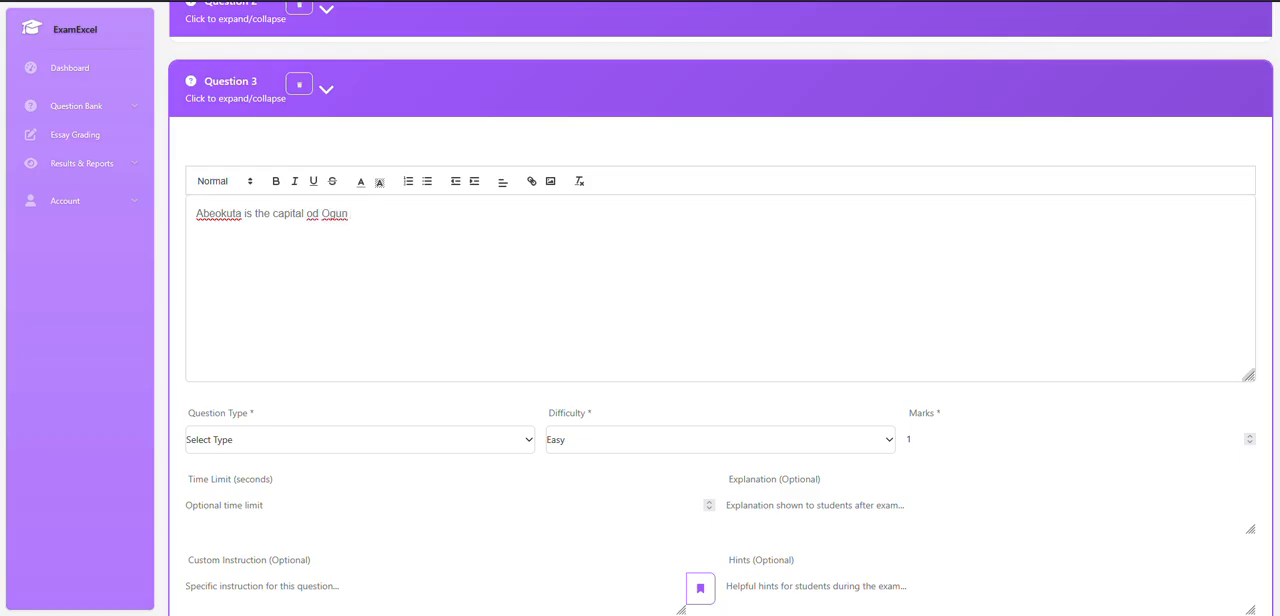
pyautogui.write('State')
pyautogui.click(319, 220)
pyautogui.press('BackSpace')
pyautogui.write('f Ogun State')
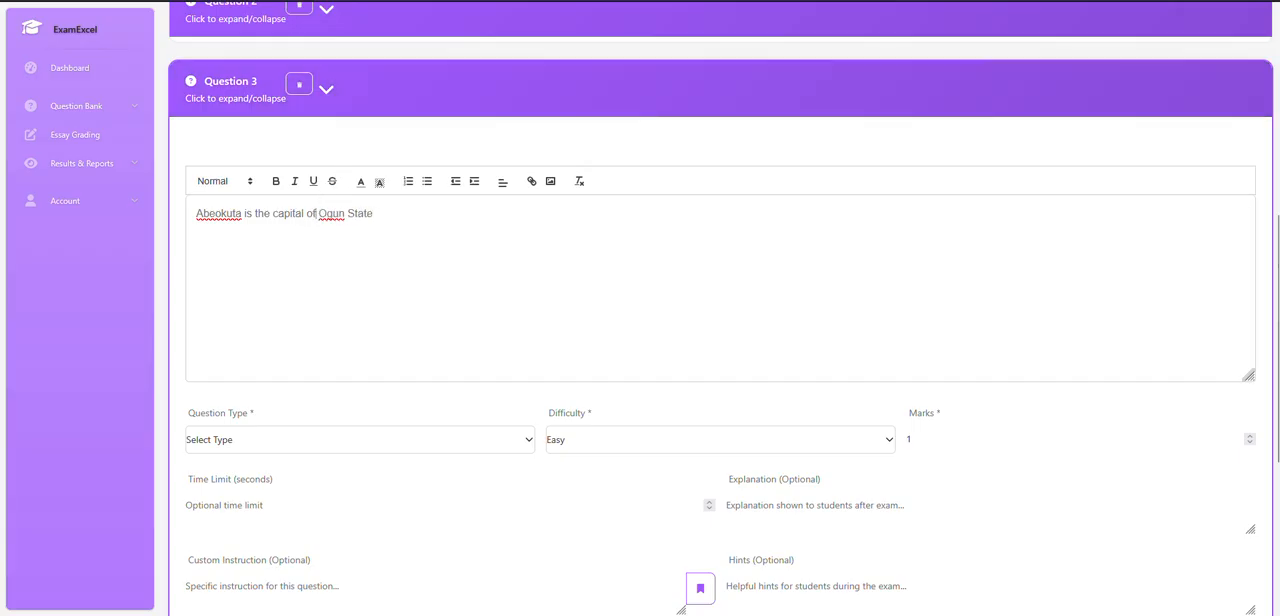
pyautogui.write(', while Osi')
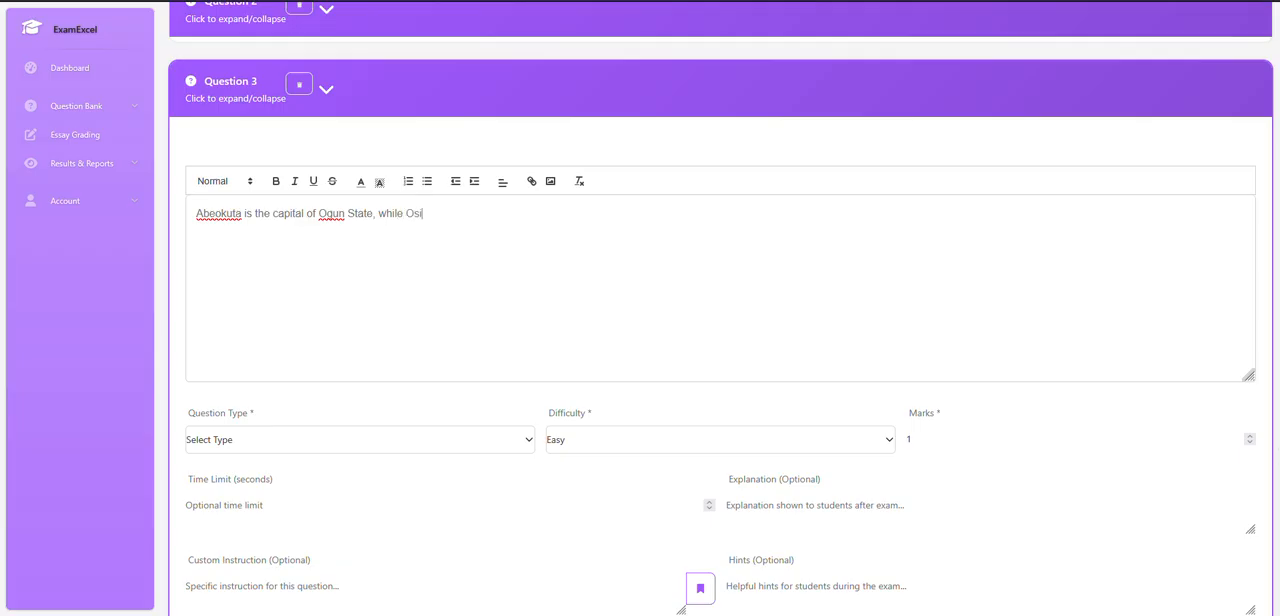
# Complete Question 3's sentence with ", while Osogbo is the capital of" followed by an underscore blank.
pyautogui.press('BackSpace')
pyautogui.write('ogbo is the capital of')
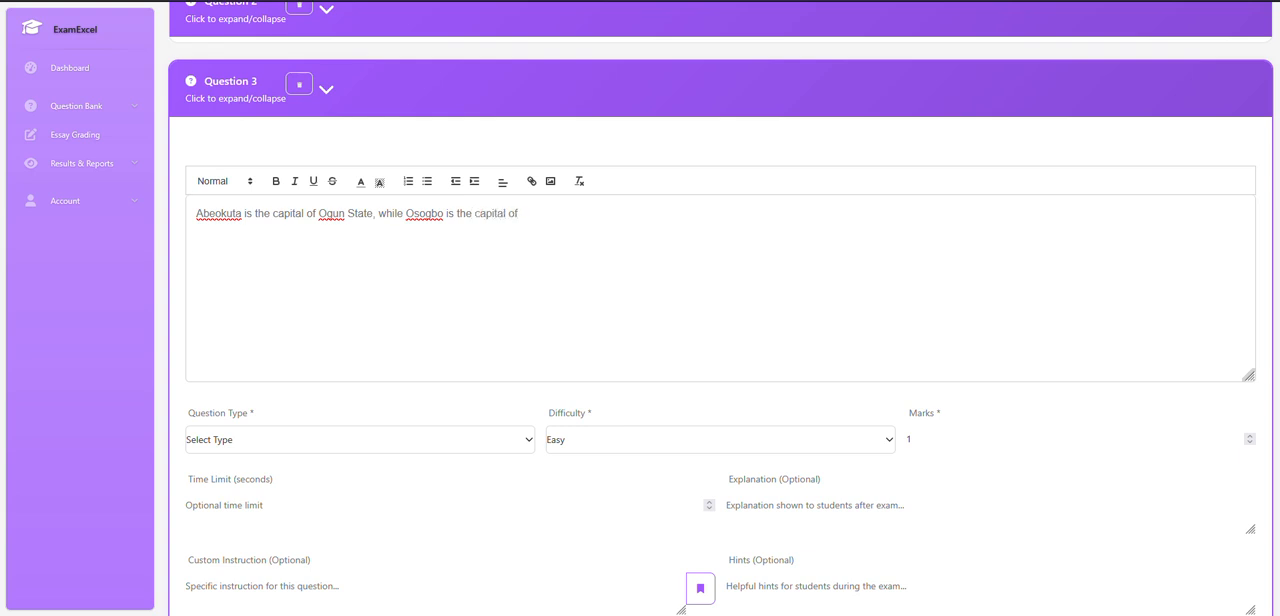
pyautogui.write(' ____________')
# Set Question 3's type to Multiple Choice and its marks to 2.
pyautogui.scroll(-2, 366, 266)
pyautogui.scroll(3, 363, 234)
pyautogui.scroll(-3, 300, 286)
pyautogui.click(292, 303)
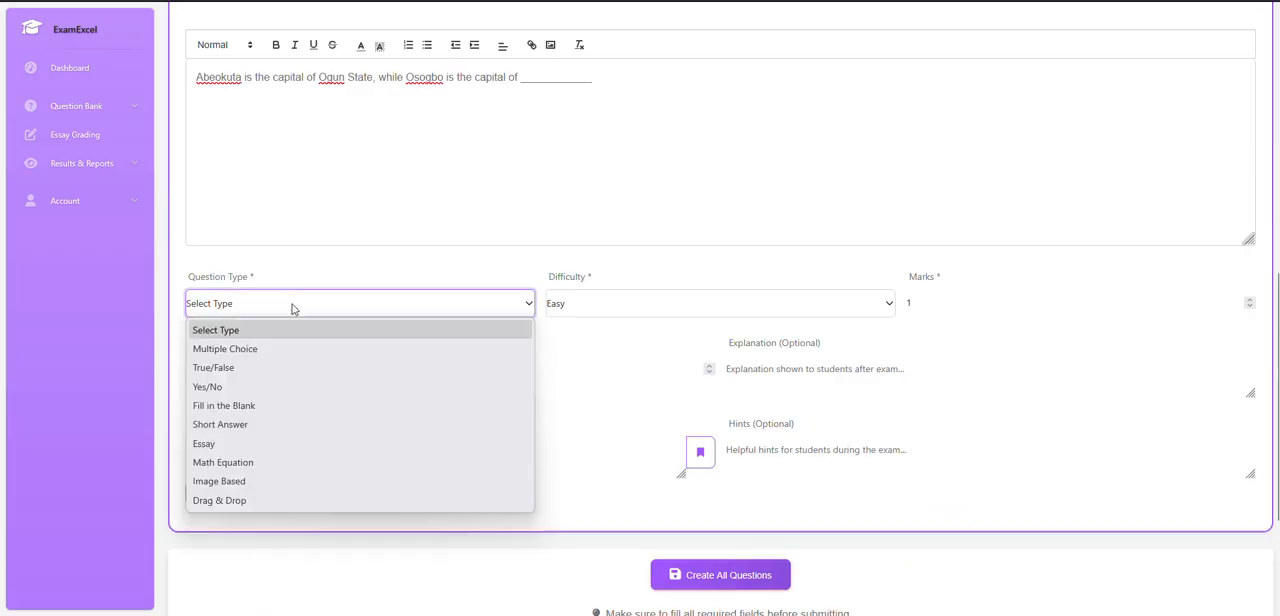
pyautogui.click(285, 350)
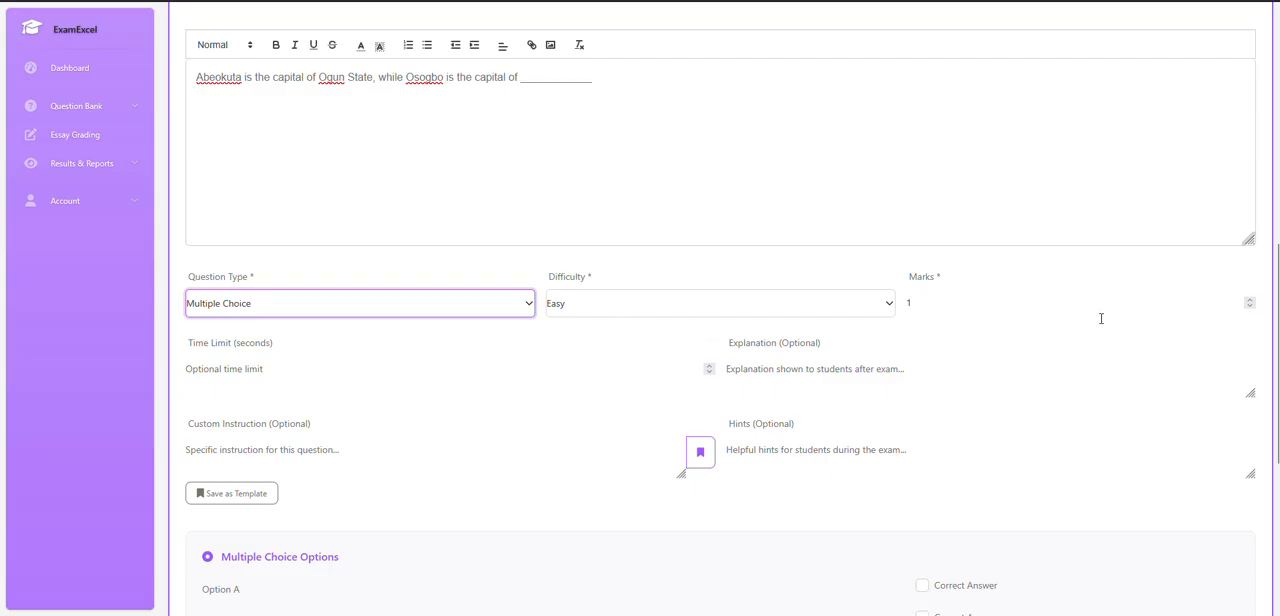
pyautogui.click(1249, 300)
# Fill in Question 3's first two answers with Edo State as Option A and Ebonyi State as Option B.
pyautogui.scroll(-3, 222, 405)
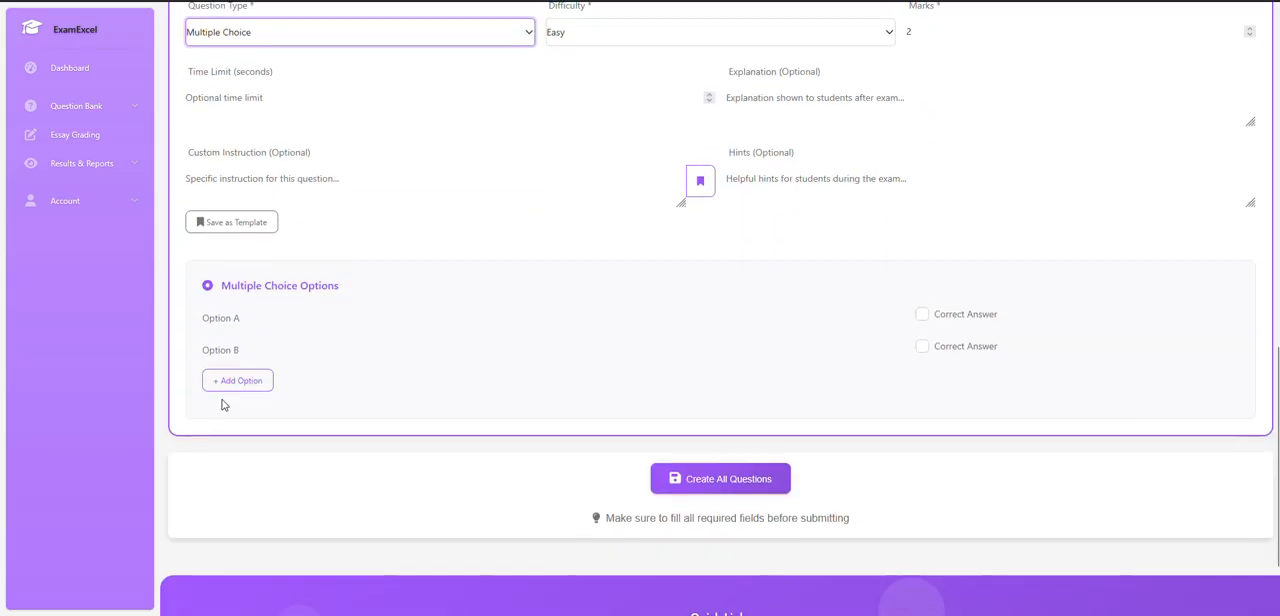
pyautogui.click(256, 317)
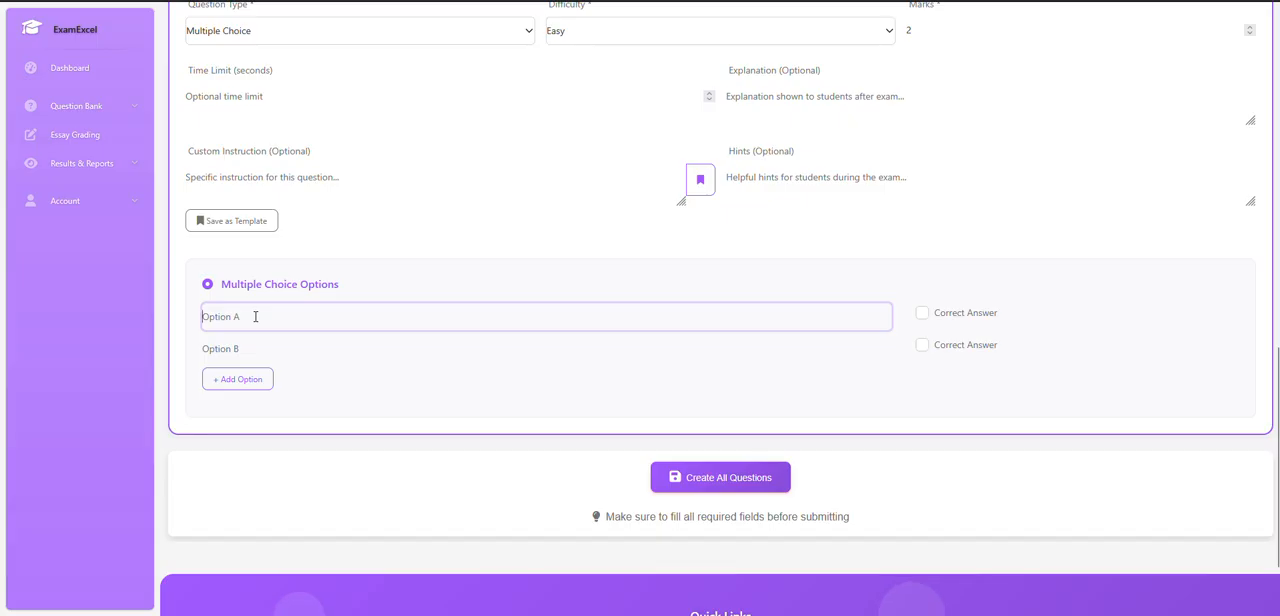
pyautogui.write('Edo STate')
pyautogui.press('BackSpace')
pyautogui.press('BackSpace')
pyautogui.press('BackSpace')
pyautogui.write('tate')
pyautogui.press('Tab')
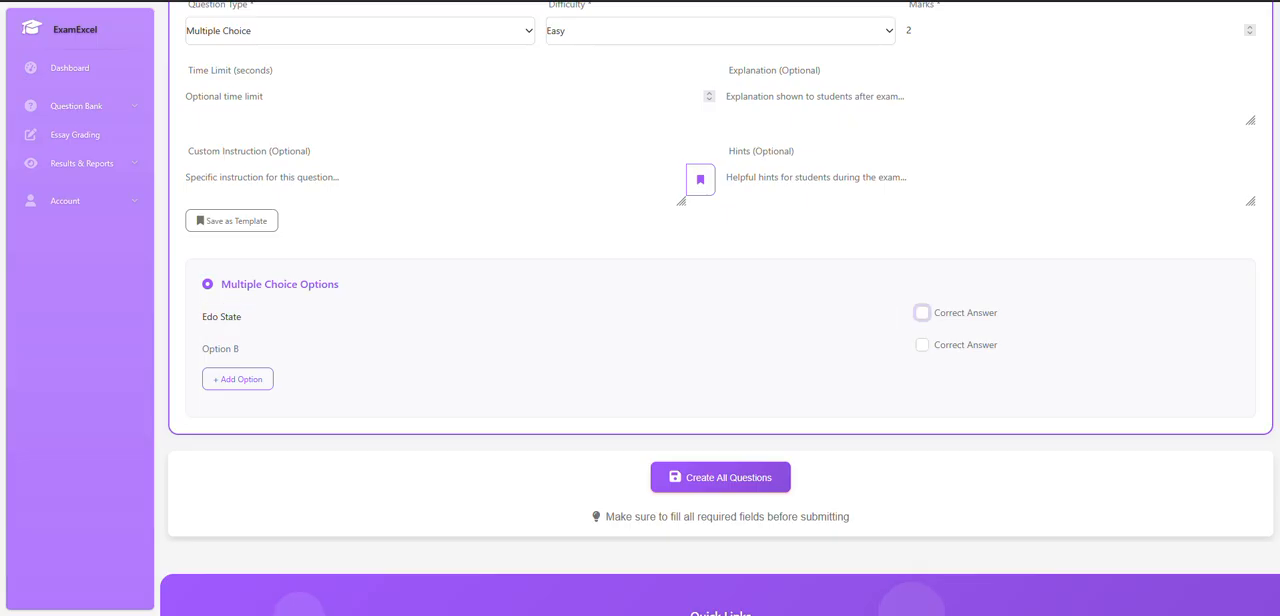
pyautogui.click(226, 347)
pyautogui.write('Ebonyi State')
# Add two more answer options to Question 3, Osun State as the third and Lagos State as the fourth.
pyautogui.click(237, 379)
pyautogui.click(232, 385)
pyautogui.write('Osun State')
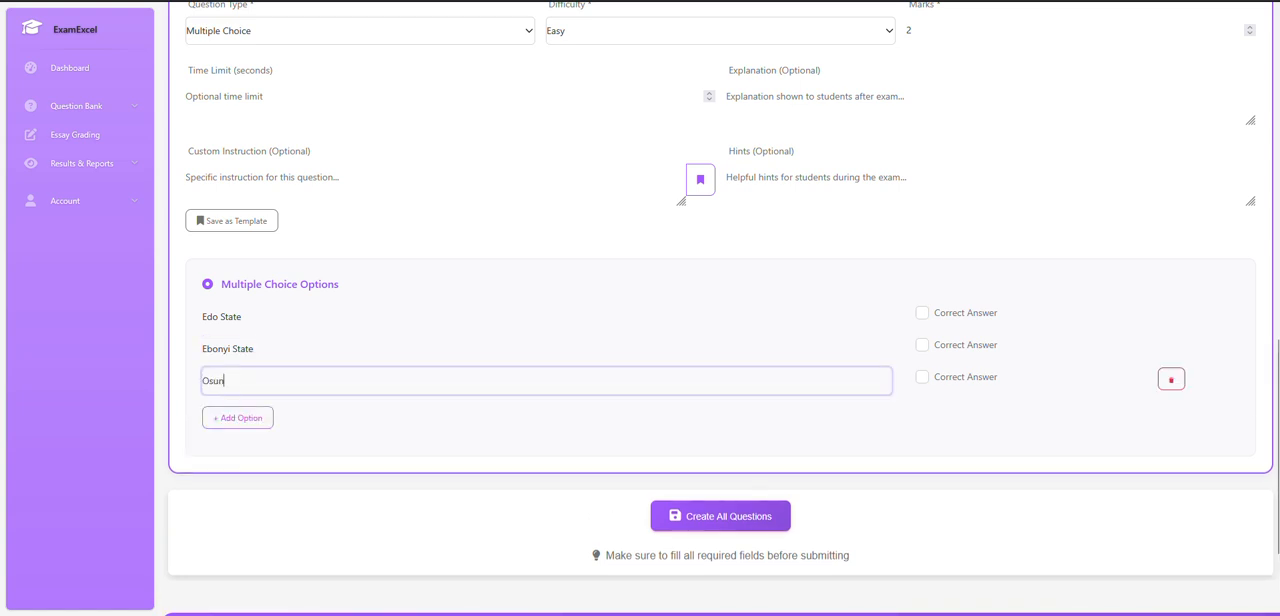
pyautogui.click(251, 418)
pyautogui.click(263, 385)
pyautogui.write('Lago')
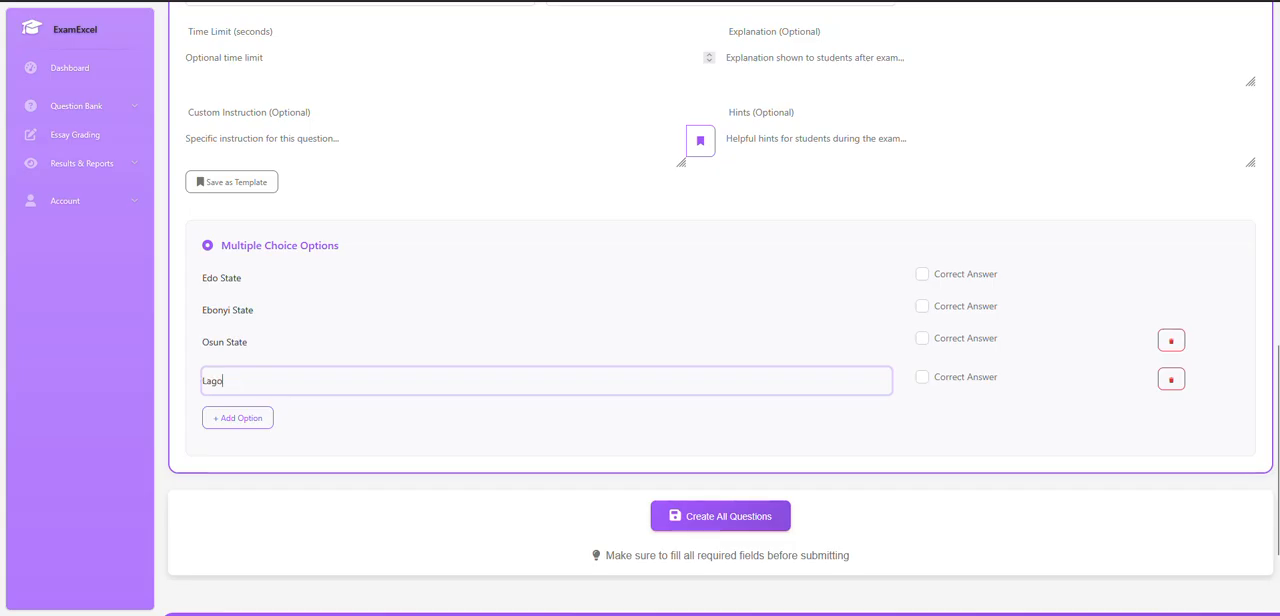
pyautogui.write('s State')
pyautogui.scroll(2, 538, 298)
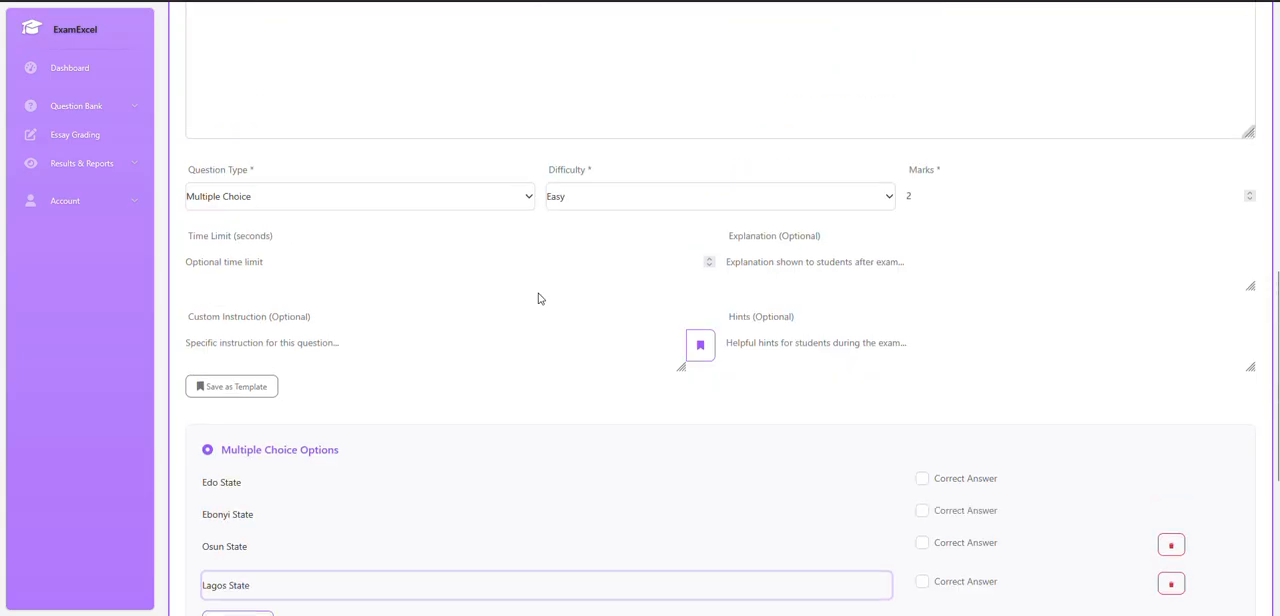
# Mark Osun State as the correct answer to Question 3.
pyautogui.scroll(2, 538, 298)
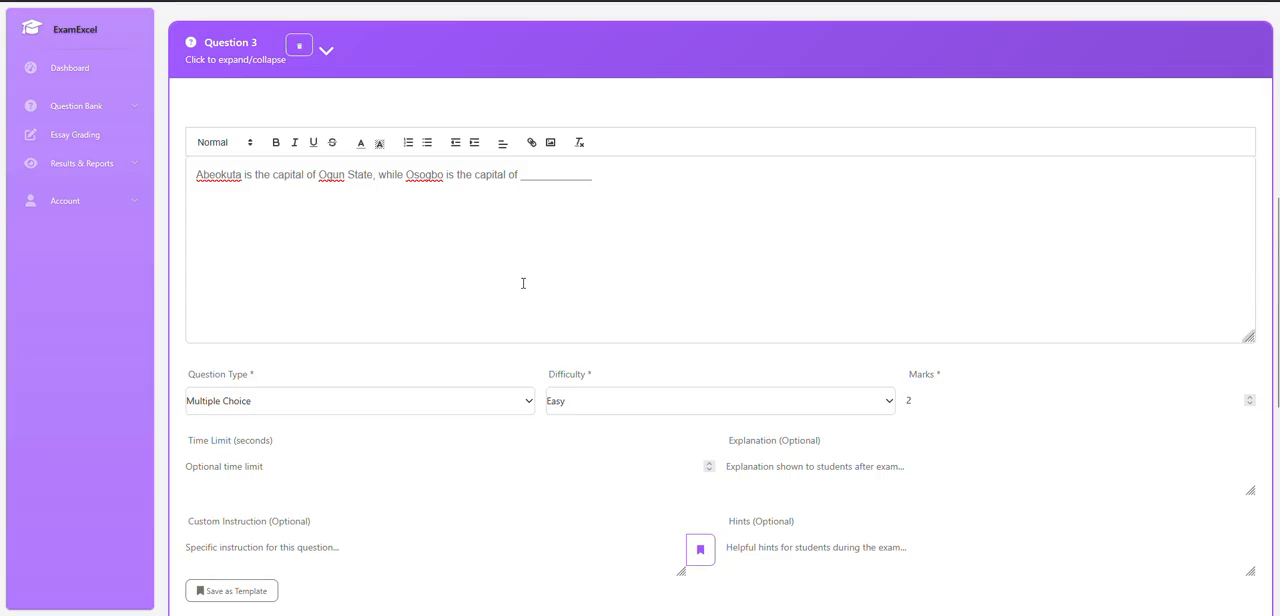
pyautogui.scroll(-3, 522, 283)
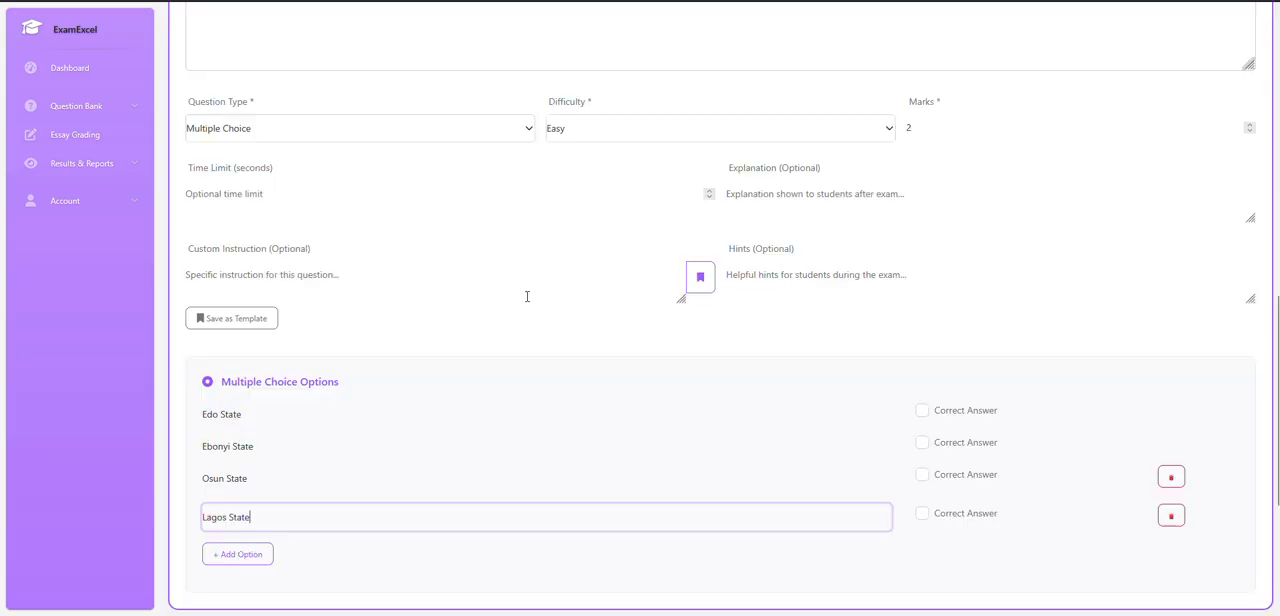
pyautogui.scroll(3, 440, 457)
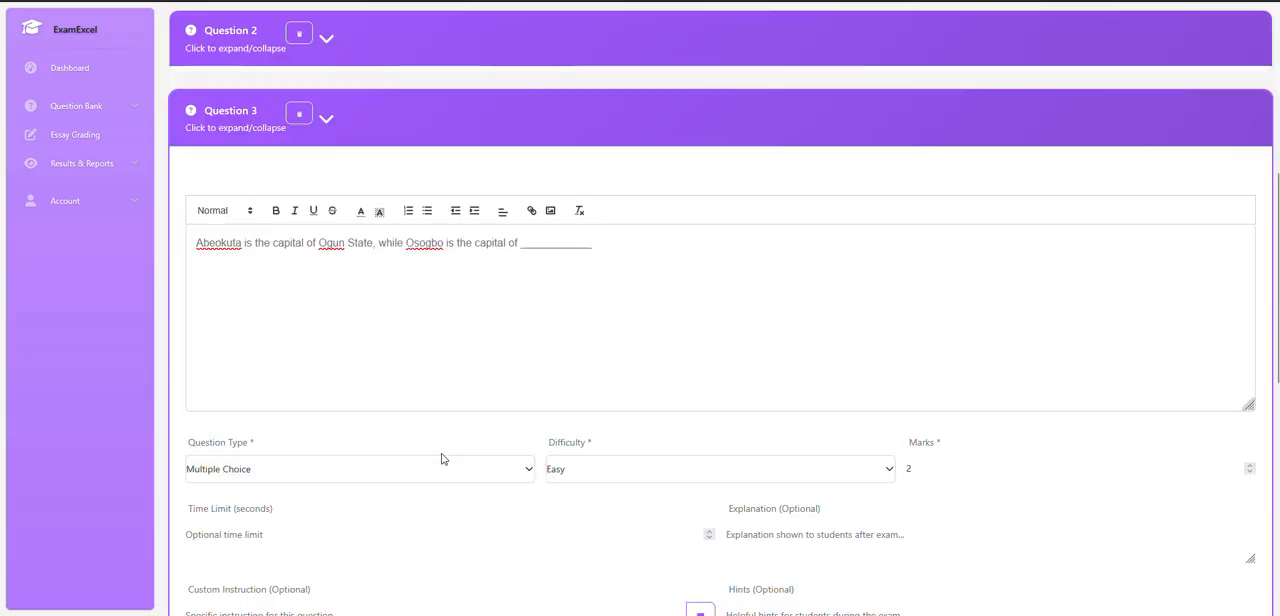
pyautogui.scroll(-5, 431, 457)
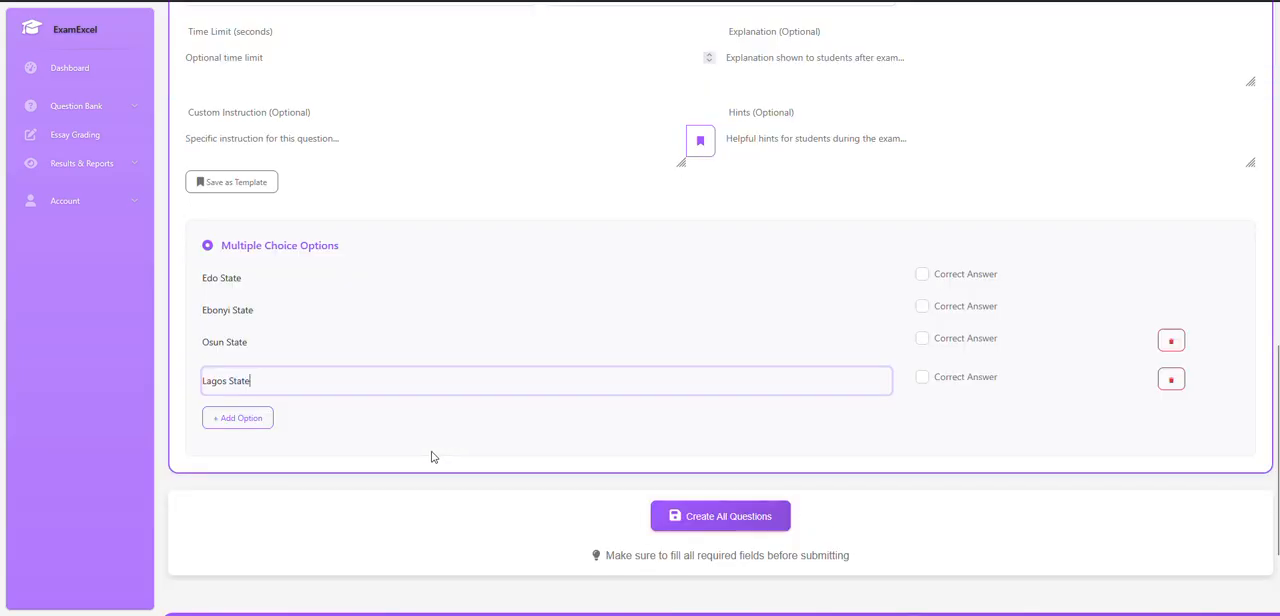
pyautogui.click(922, 342)
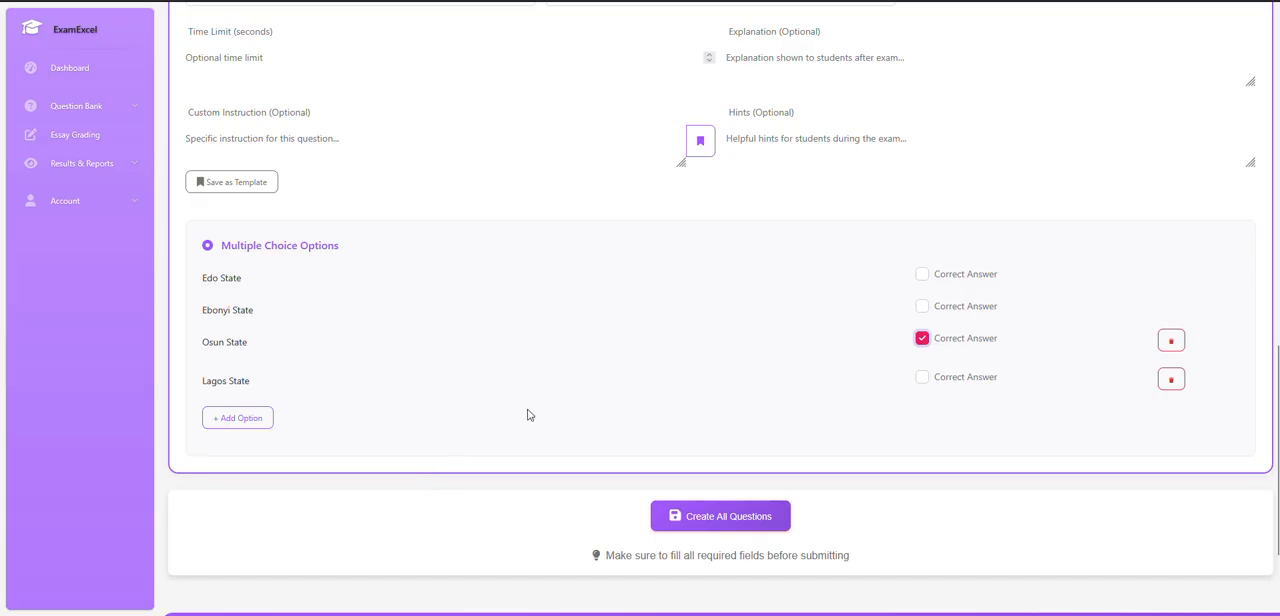
# Collapse Question 3 and submit all the History questions for creation.
pyautogui.scroll(3, 528, 412)
pyautogui.scroll(4, 528, 409)
pyautogui.click(471, 409)
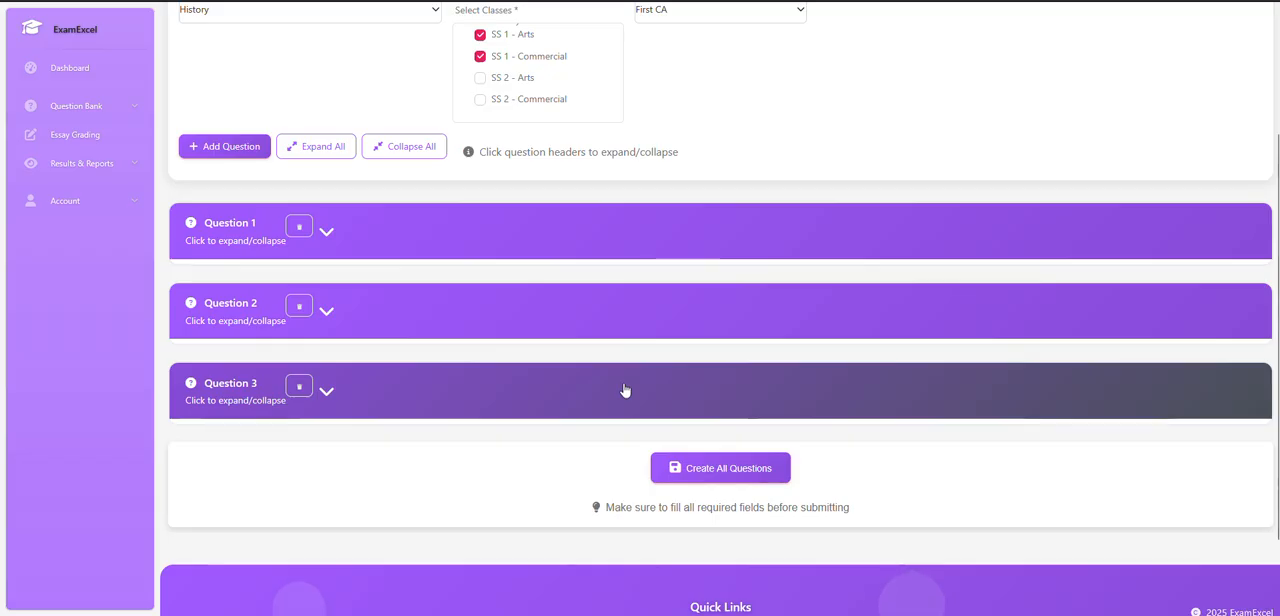
pyautogui.scroll(2, 623, 390)
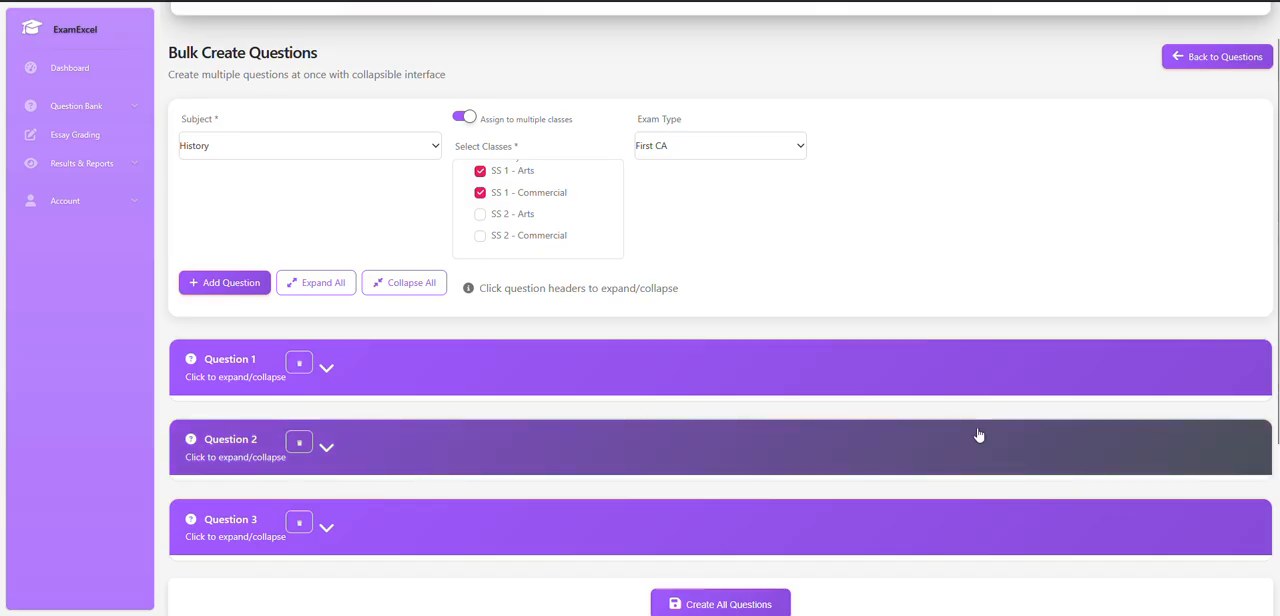
pyautogui.scroll(-3, 979, 435)
pyautogui.click(718, 401)
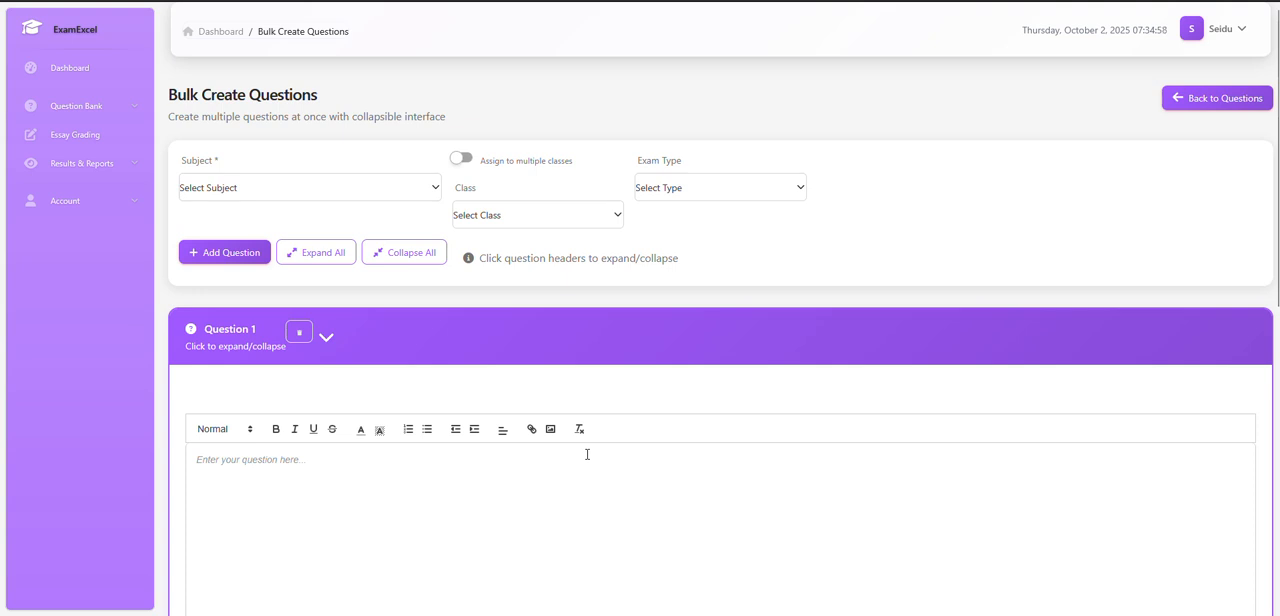
# Look through the class choices on the blank form and return to the question bank to check the listed questions.
pyautogui.click(510, 215)
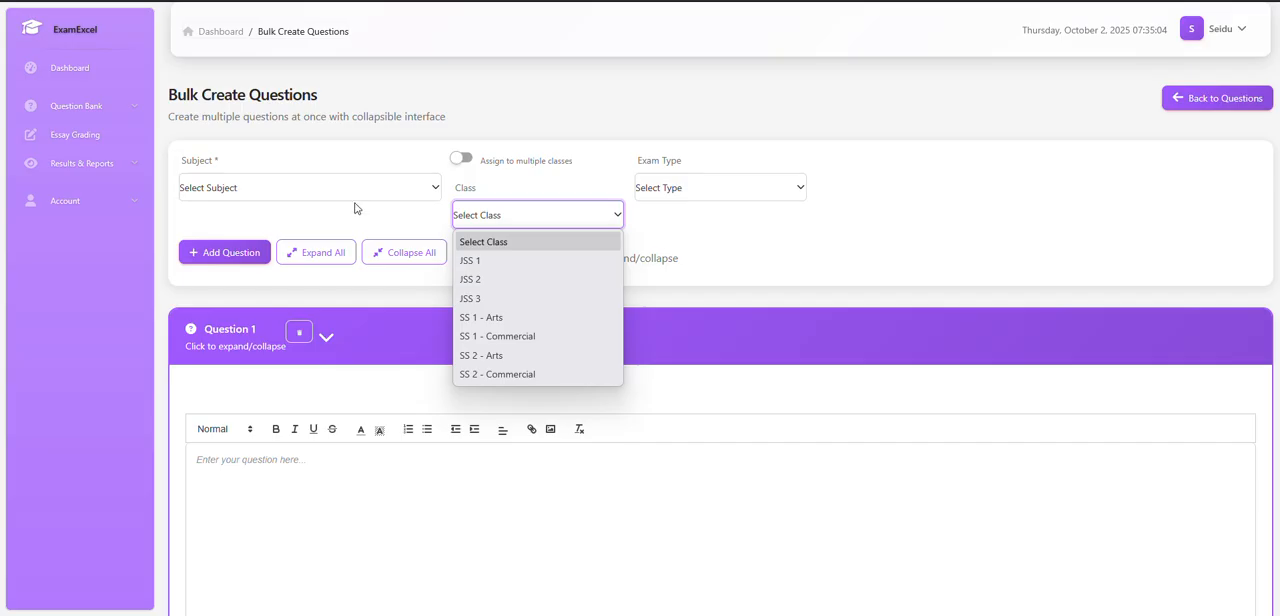
pyautogui.click(417, 326)
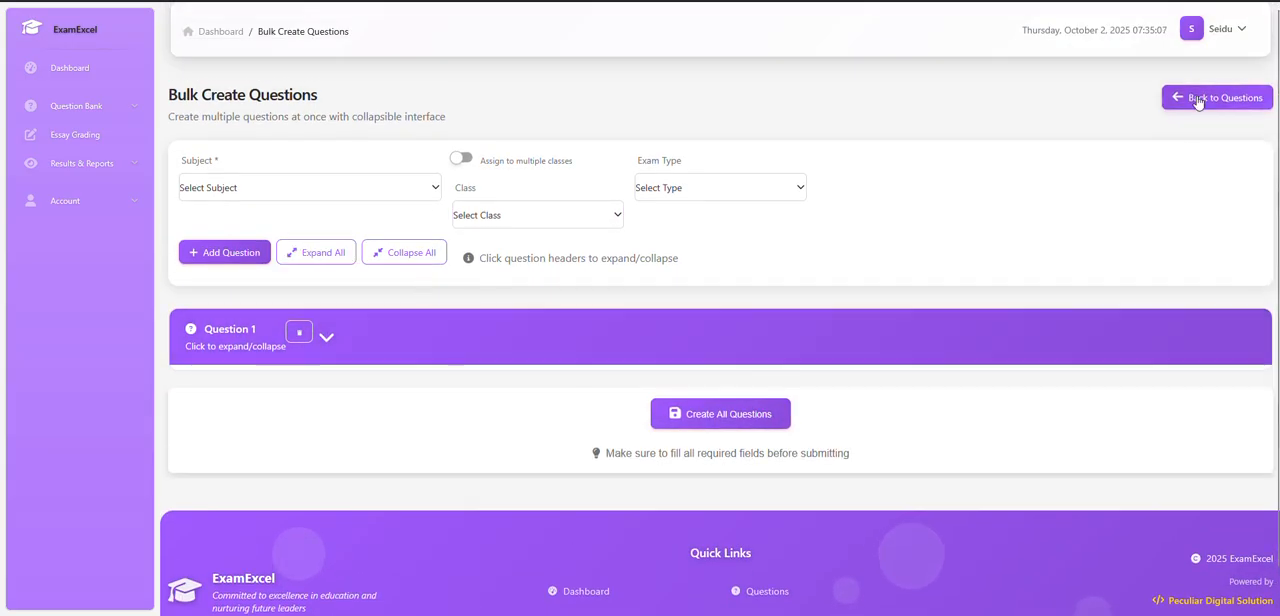
pyautogui.click(1205, 77)
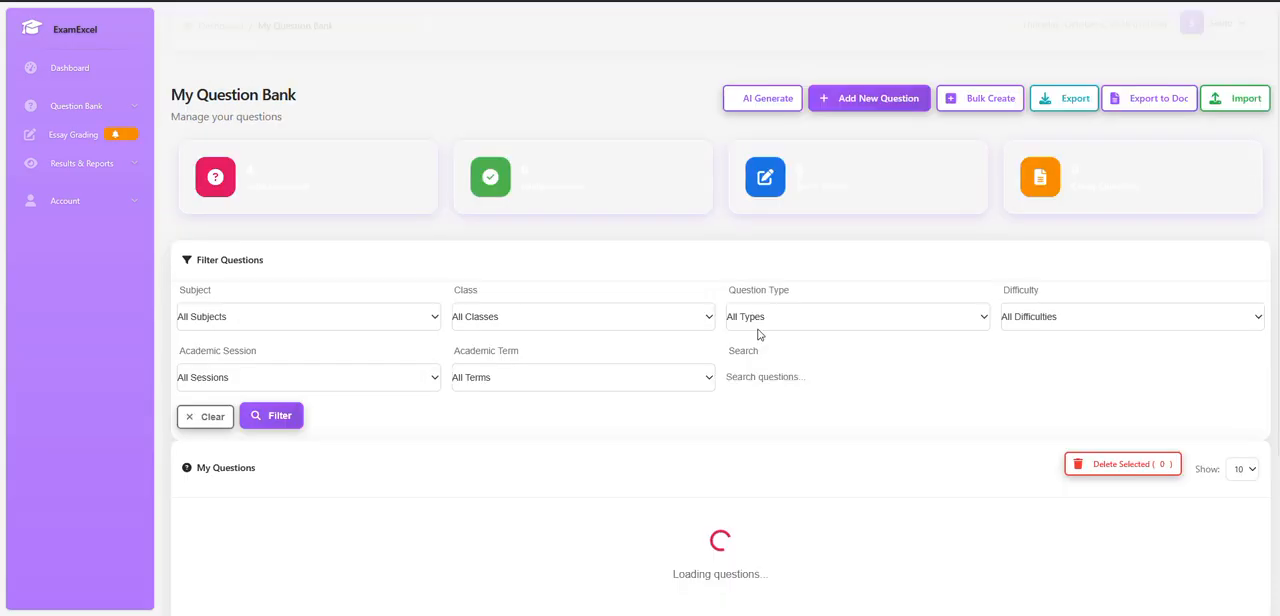
pyautogui.scroll(-2, 686, 423)
pyautogui.scroll(2, 603, 413)
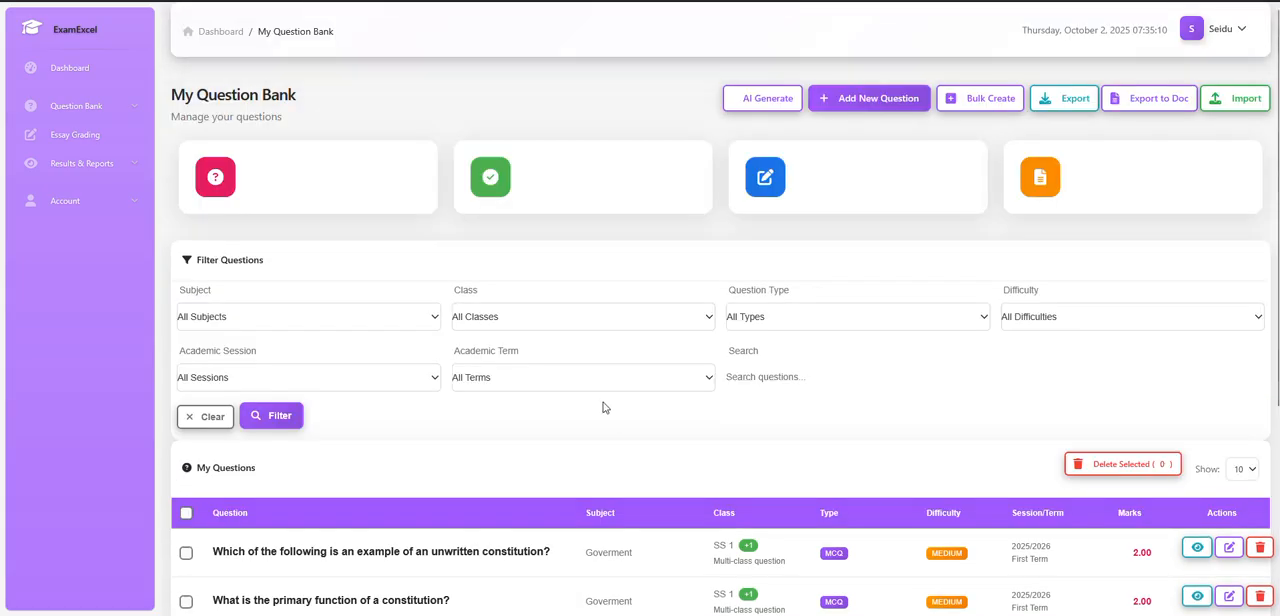
# Start a new bulk question form with Goverment as the subject.
pyautogui.click(982, 98)
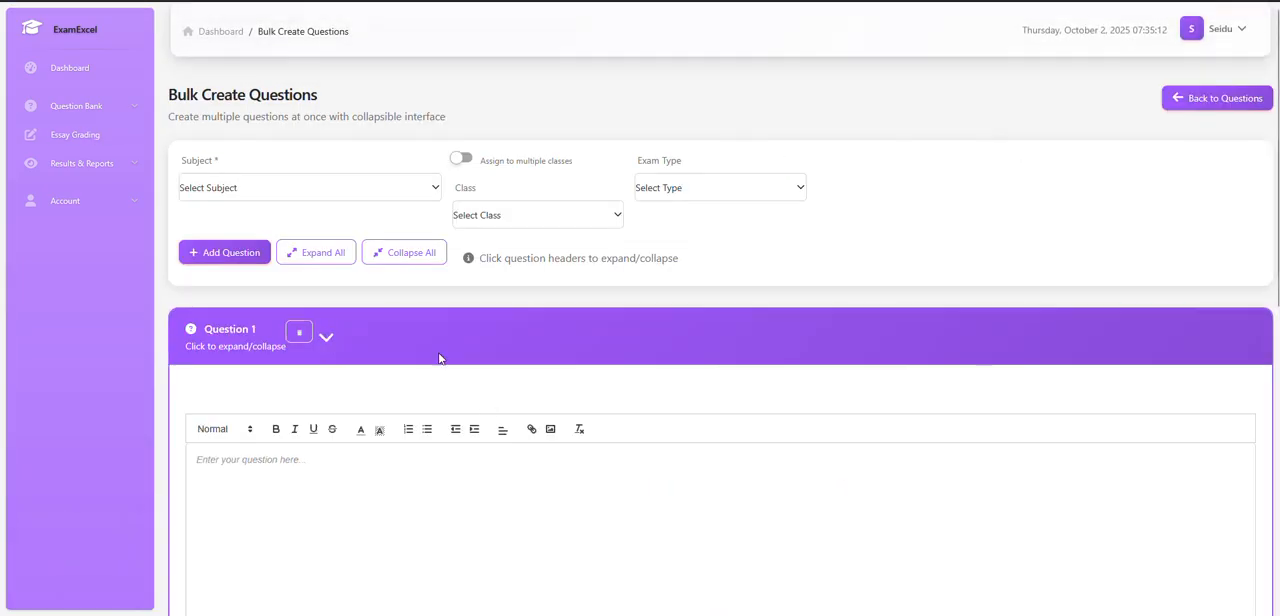
pyautogui.click(252, 187)
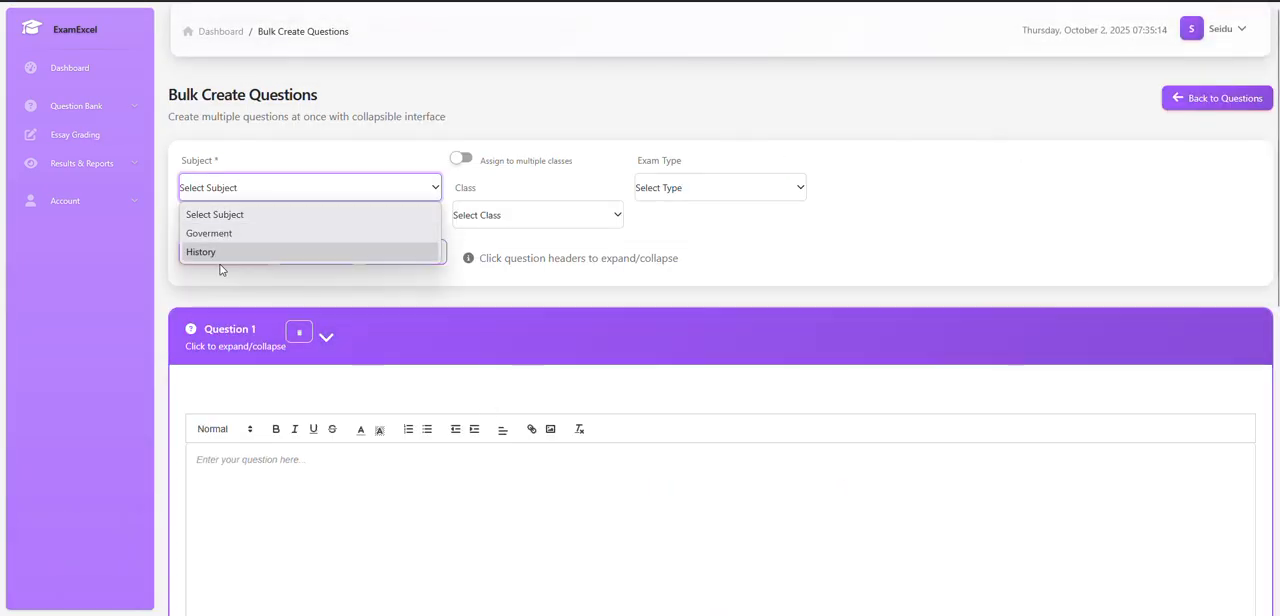
pyautogui.click(215, 233)
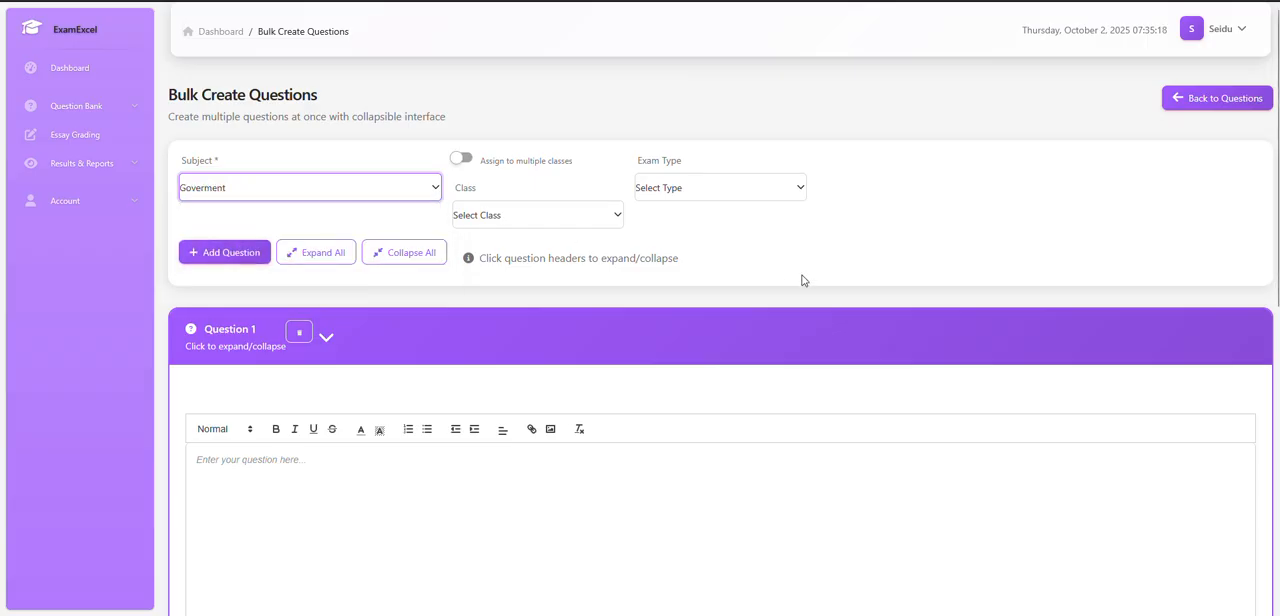
# Assign the questions to multiple classes, SS 1 - Arts and SS 1 - Commercial, with First CA as the exam type.
pyautogui.click(464, 160)
pyautogui.scroll(-3, 560, 255)
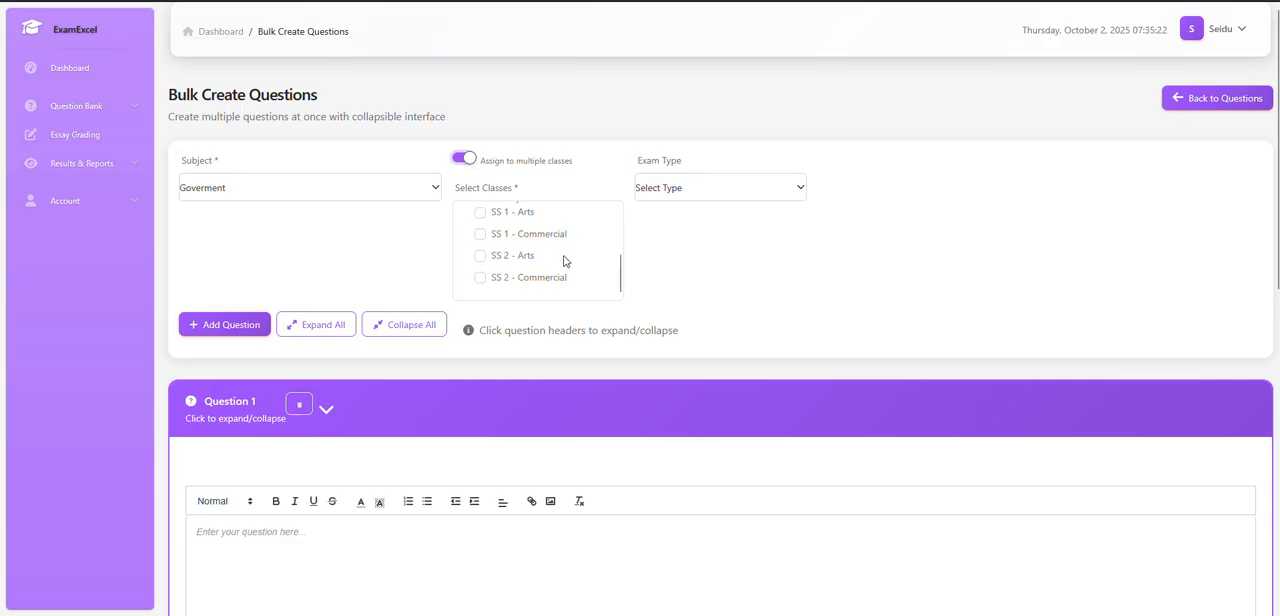
pyautogui.click(481, 215)
pyautogui.click(480, 234)
pyautogui.click(740, 192)
pyautogui.click(675, 234)
# Enter "Nigeria capital city is" followed by an underscore blank as Question 1's text.
pyautogui.scroll(-2, 780, 285)
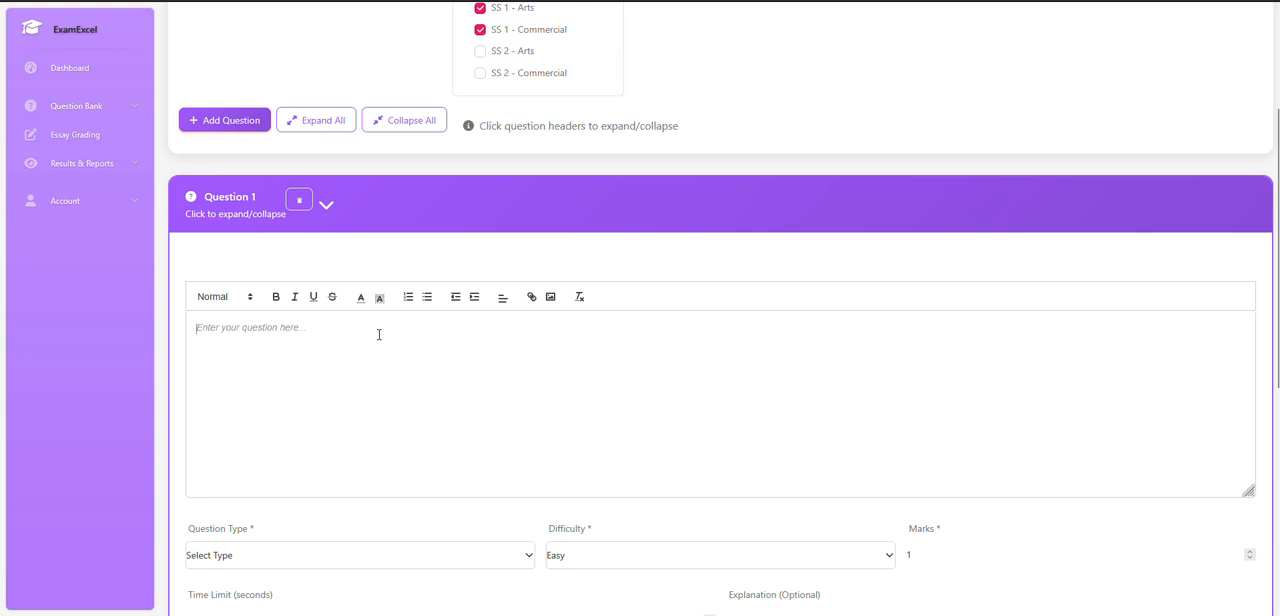
pyautogui.write('NIgeri')
pyautogui.press('BackSpace')
pyautogui.press('BackSpace')
pyautogui.press('BackSpace')
pyautogui.press('BackSpace')
pyautogui.press('BackSpace')
pyautogui.press('BackSpace')
pyautogui.press('BackSpace')
pyautogui.write('Nigeria capital city is _________')
# Set Question 1's marks to 2 and its type to Multiple Choice.
pyautogui.scroll(3, 607, 78)
pyautogui.scroll(3, 760, 110)
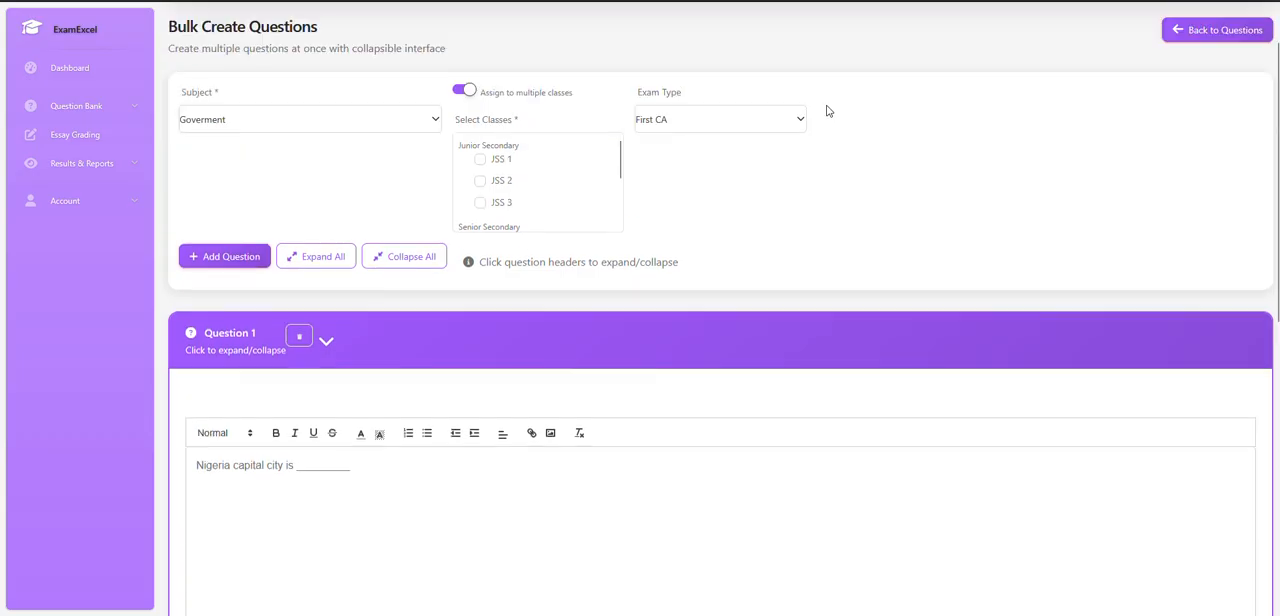
pyautogui.scroll(-2, 580, 195)
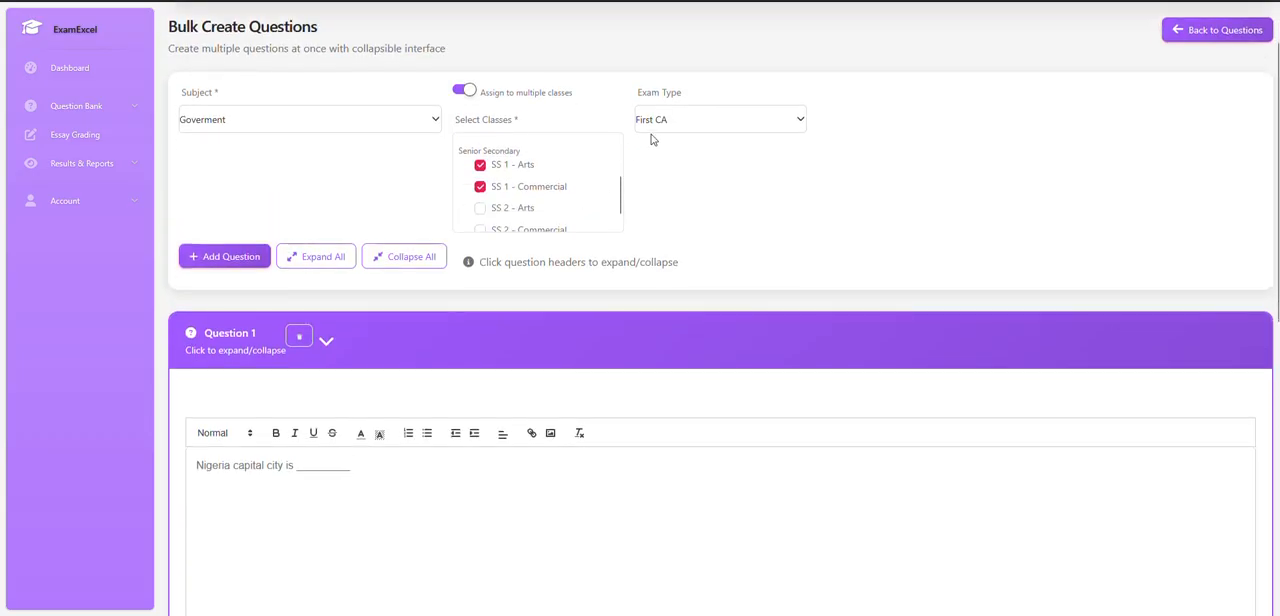
pyautogui.scroll(-3, 714, 216)
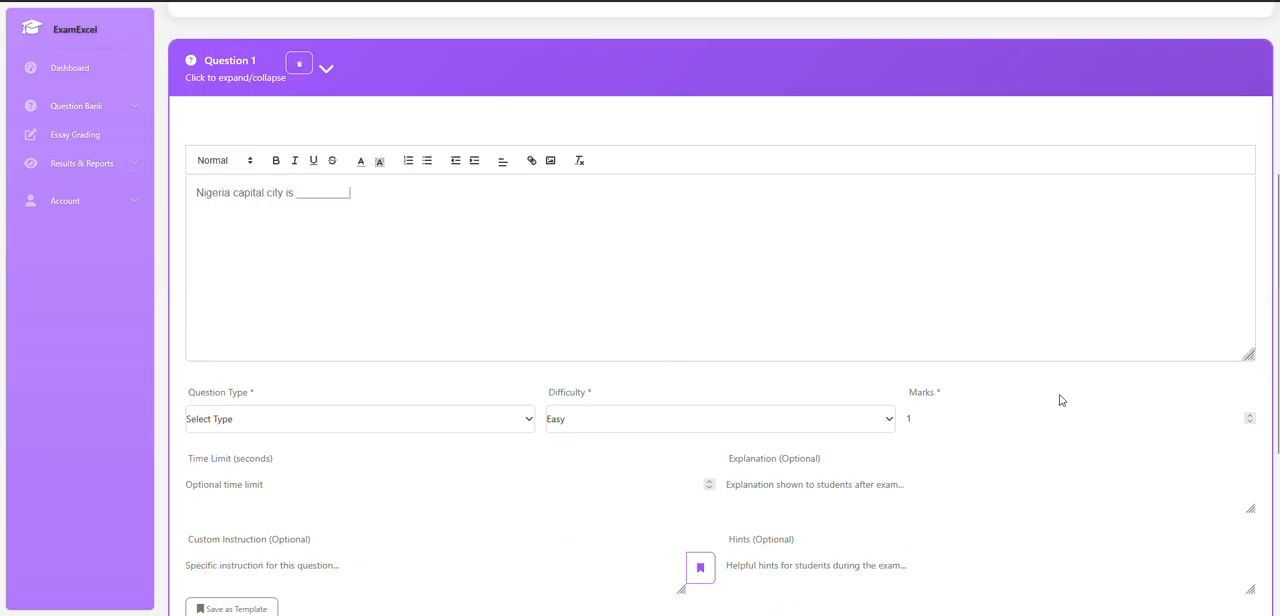
pyautogui.scroll(-2, 1028, 383)
pyautogui.click(1249, 282)
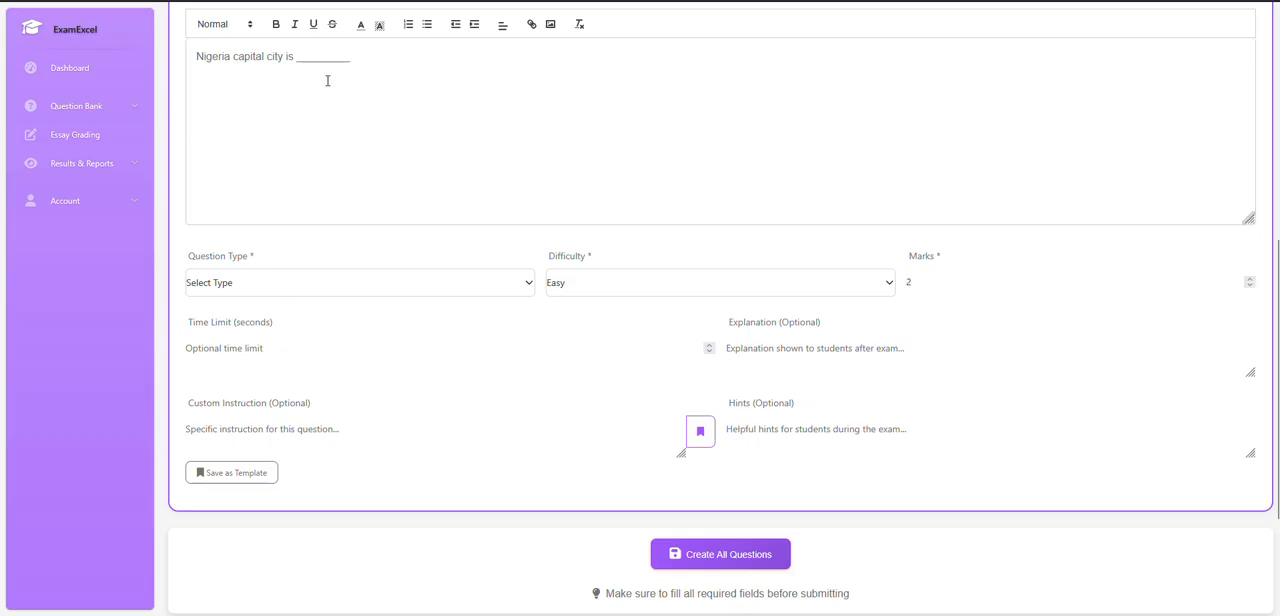
pyautogui.click(248, 288)
pyautogui.click(255, 328)
# Fill in Question 1's first two answers with Abuja as Option A and Lagos as Option B.
pyautogui.scroll(-2, 302, 349)
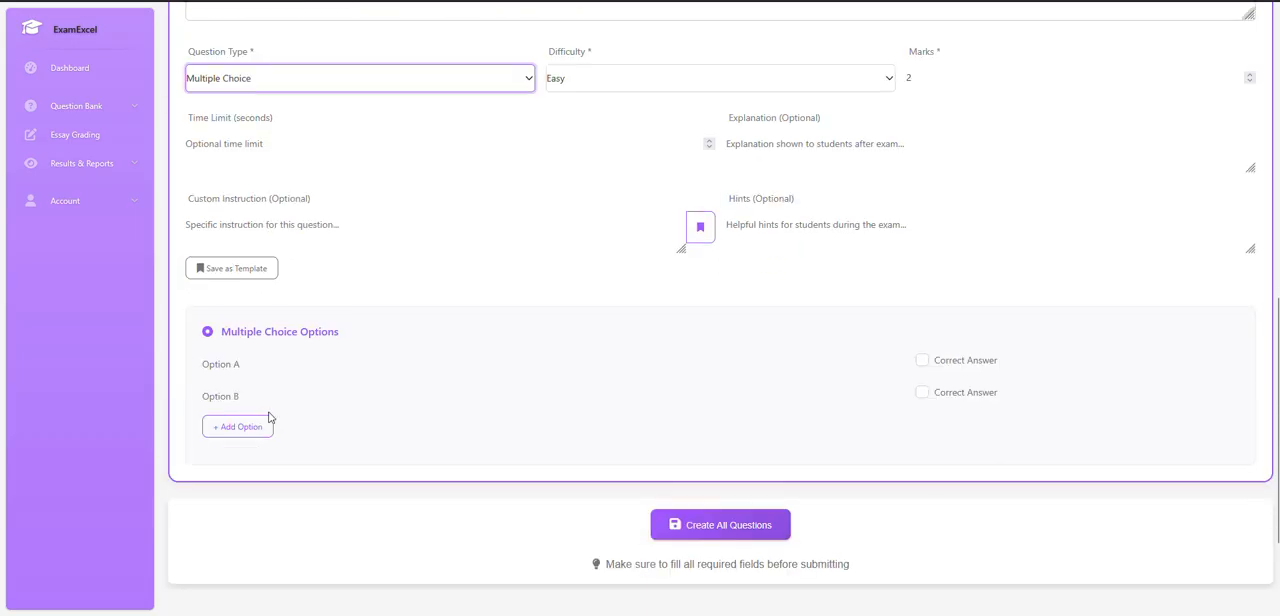
pyautogui.click(264, 363)
pyautogui.write('Abuja')
pyautogui.click(278, 398)
pyautogui.write('Lagos')
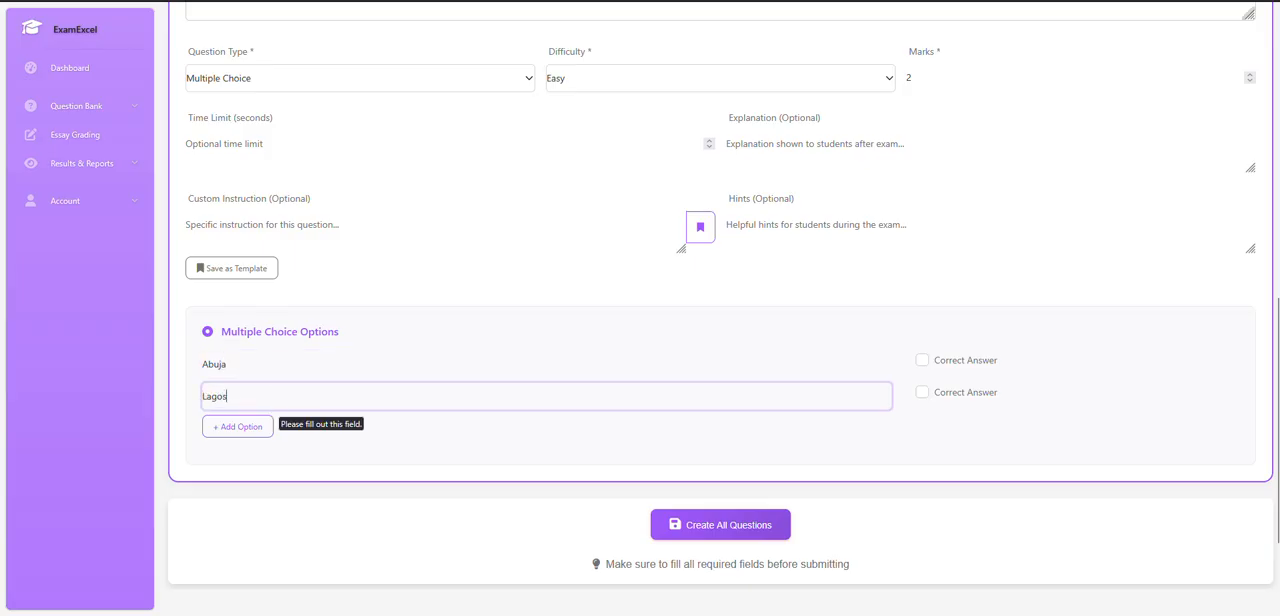
# Add two more answer options to Question 1, Abijan as the third and London as the fourth.
pyautogui.click(258, 428)
pyautogui.click(270, 437)
pyautogui.write('Abijan')
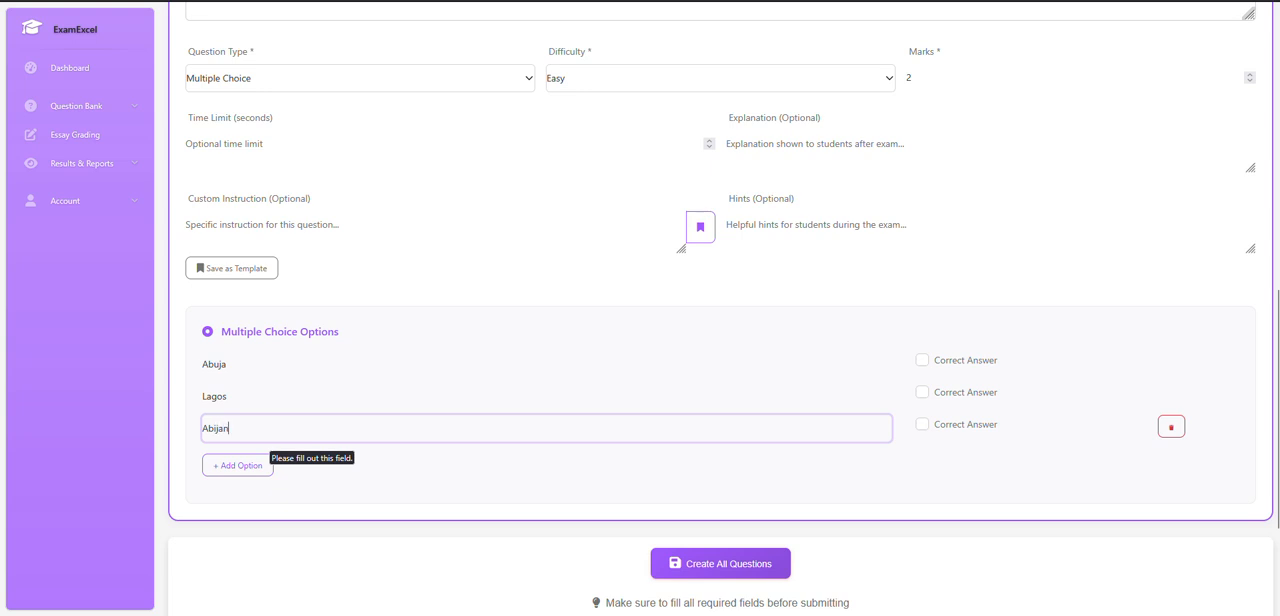
pyautogui.click(251, 468)
pyautogui.click(261, 467)
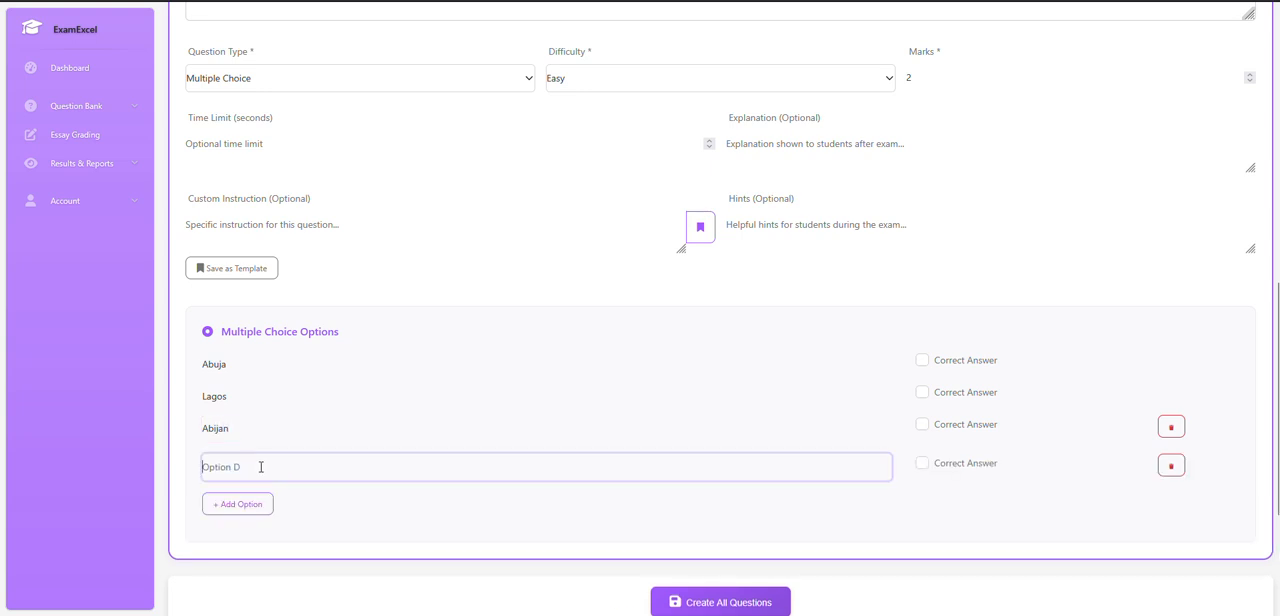
pyautogui.write('London')
# Mark Abuja as the correct answer and collapse Question 1.
pyautogui.click(922, 360)
pyautogui.scroll(3, 343, 240)
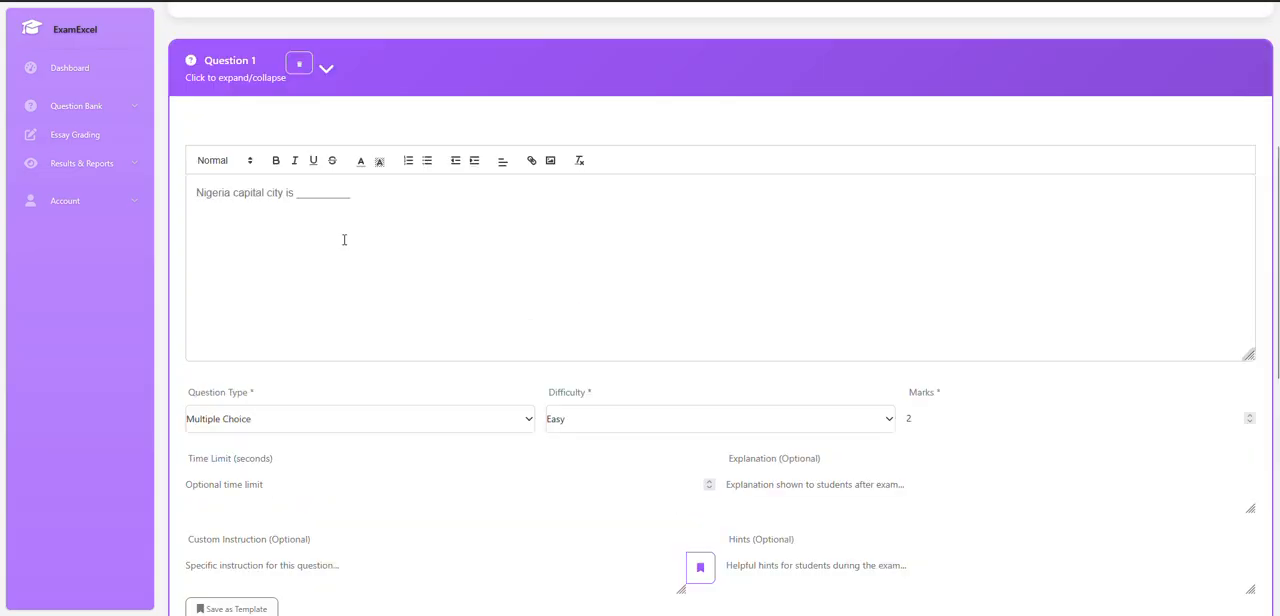
pyautogui.click(503, 94)
# Add Question 2 with the text "Abeokuta is the capital of Ogun State".
pyautogui.click(223, 208)
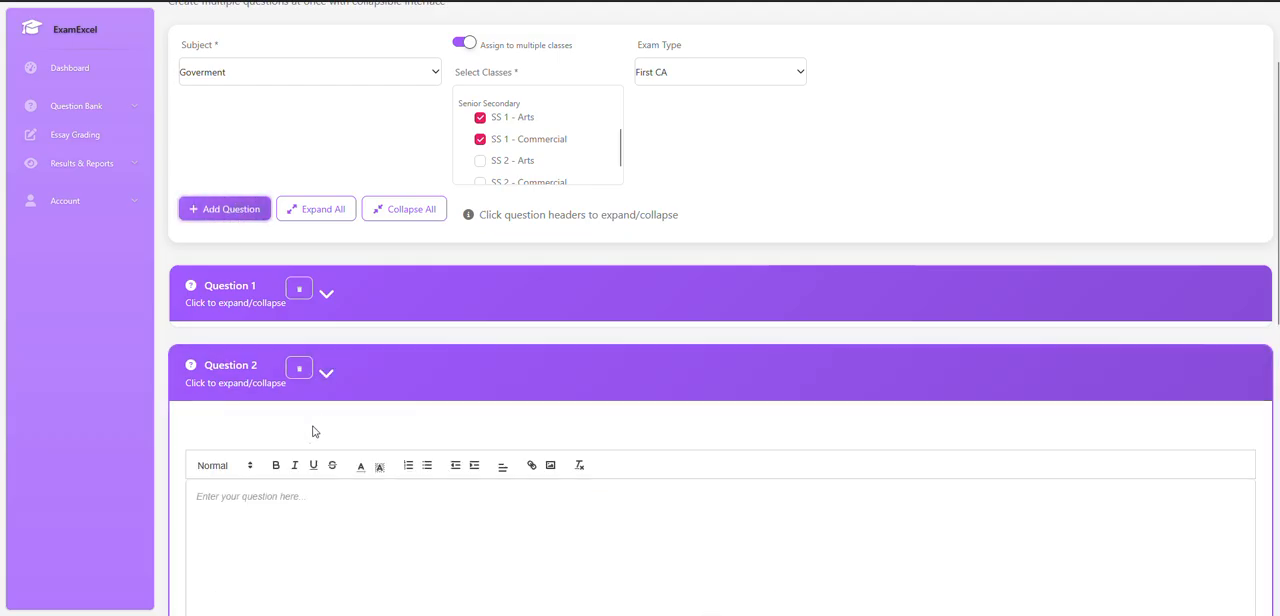
pyautogui.click(289, 507)
pyautogui.write('Abeokuta is the capital o')
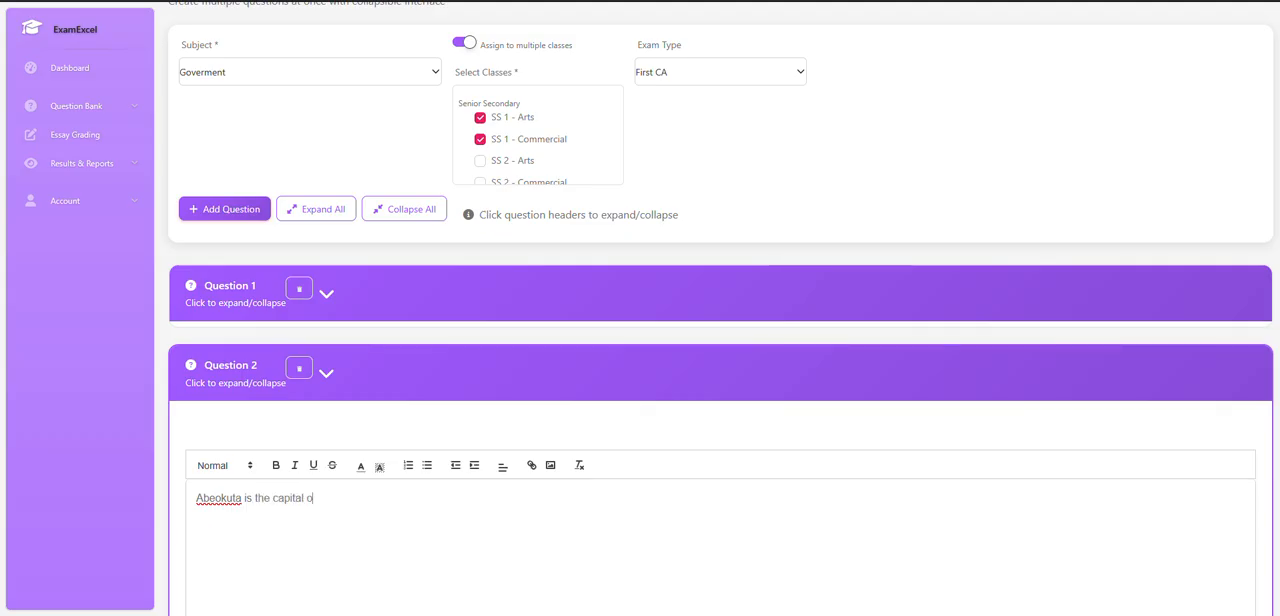
pyautogui.write('f Ogun State')
# Make Question 2 a True/False question worth 2 marks, with True as the correct answer.
pyautogui.scroll(-4, 500, 394)
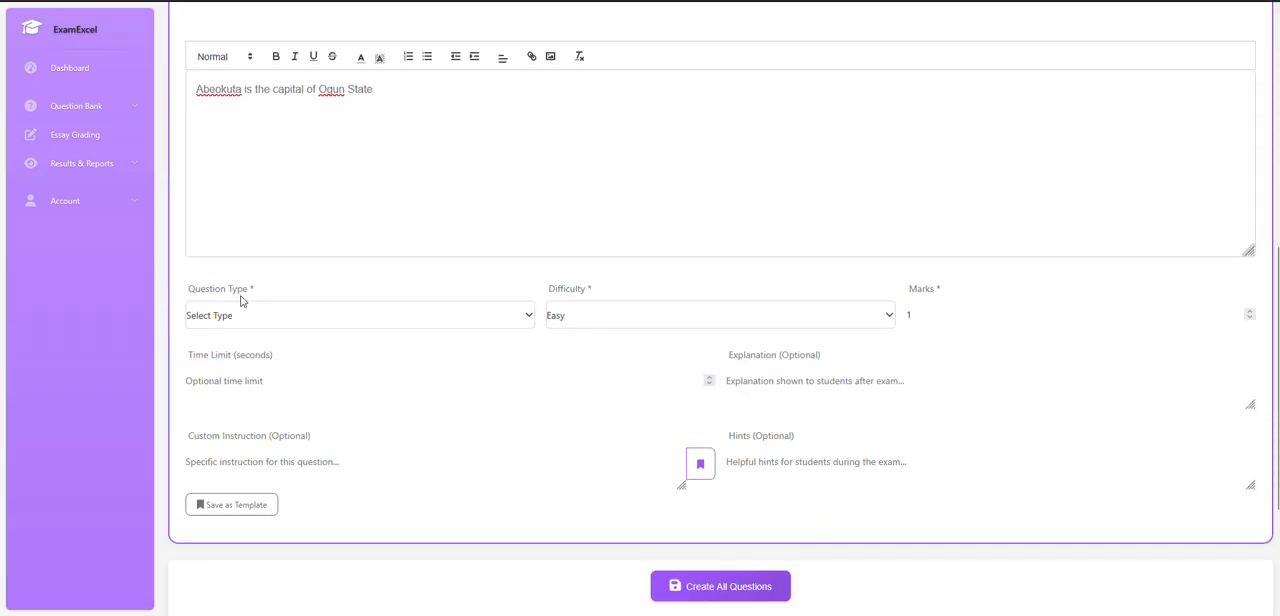
pyautogui.click(239, 316)
pyautogui.click(228, 379)
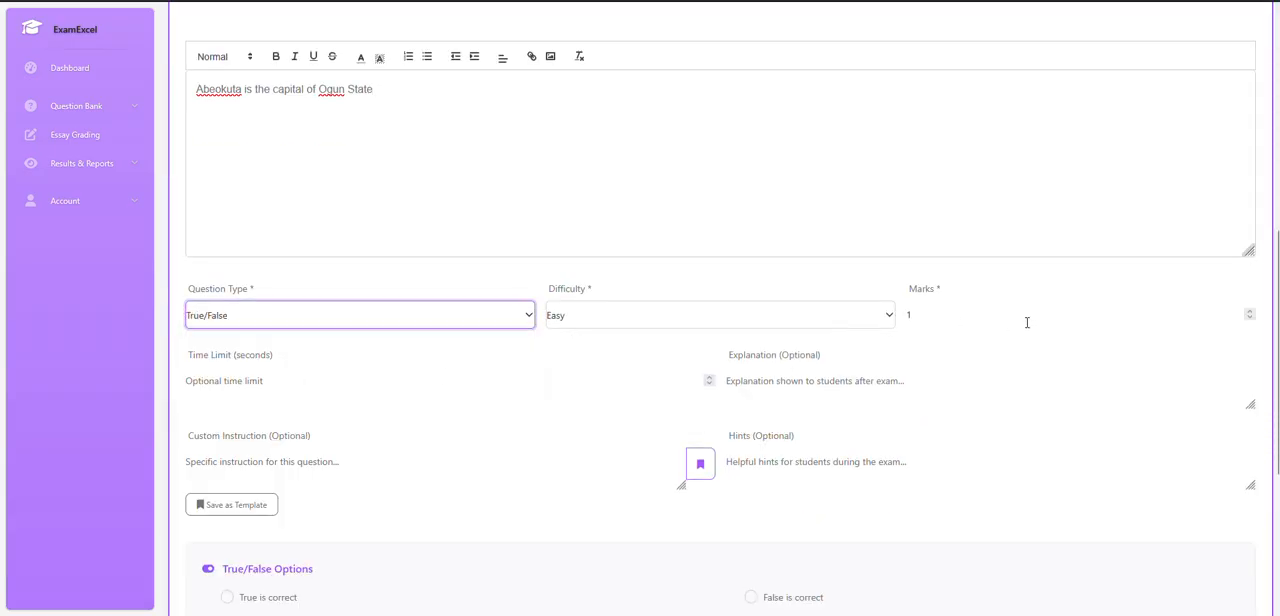
pyautogui.click(1249, 311)
pyautogui.scroll(-1, 431, 406)
pyautogui.click(228, 463)
# Collapse Question 2 and create all the Goverment questions.
pyautogui.scroll(2, 513, 430)
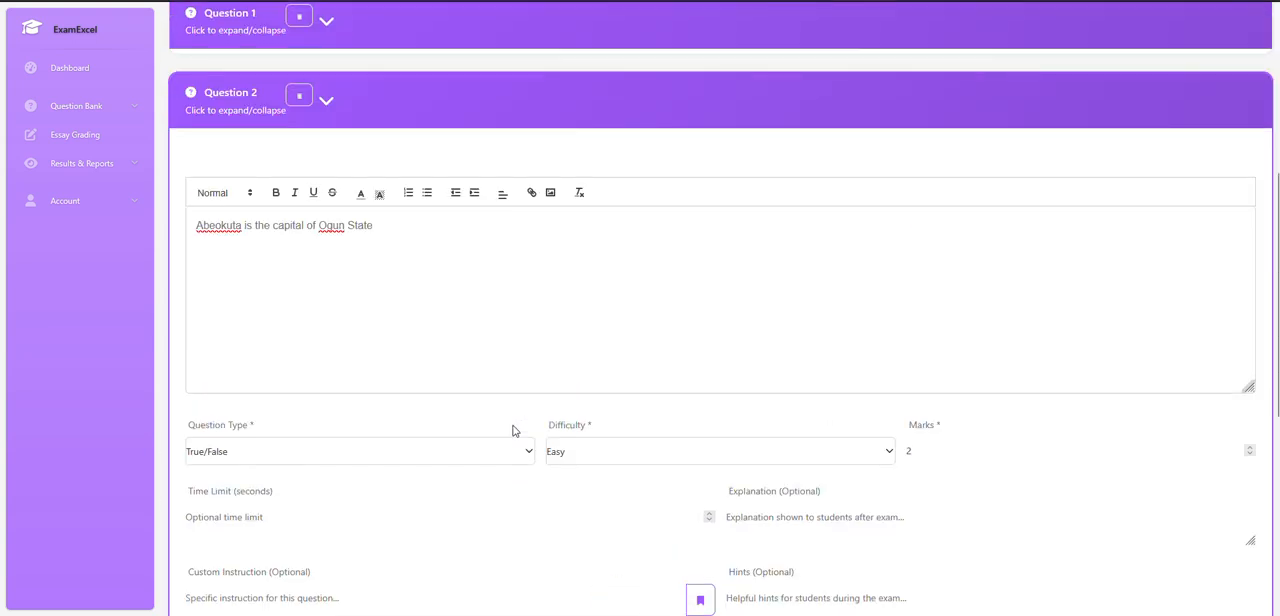
pyautogui.scroll(-3, 513, 430)
pyautogui.scroll(2, 600, 430)
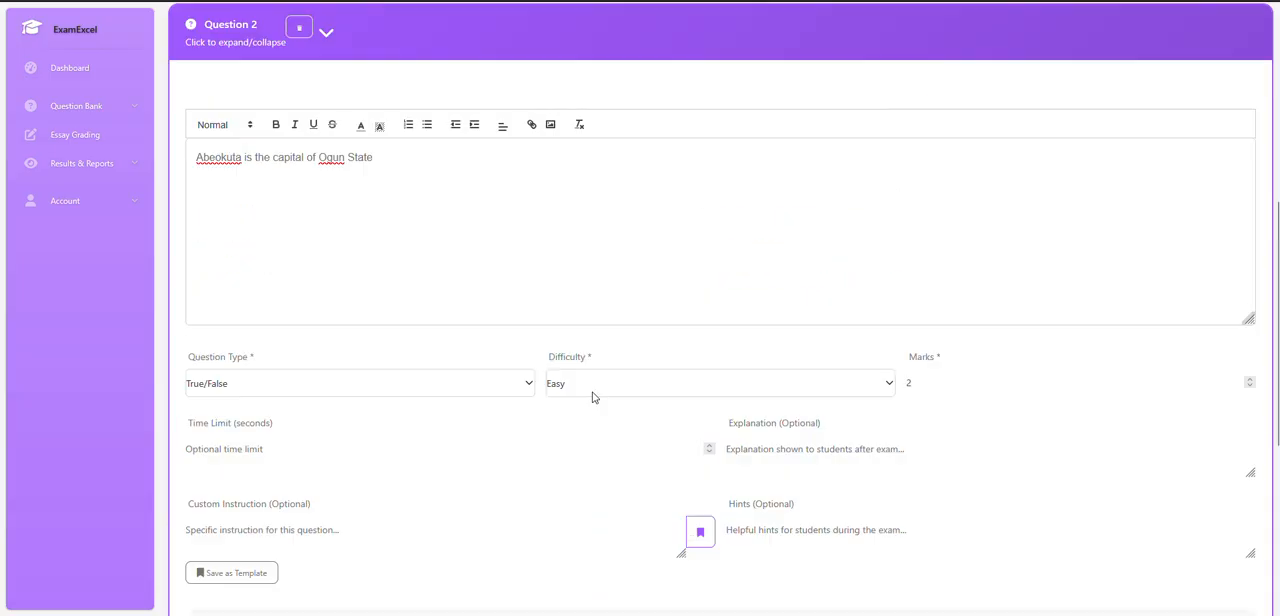
pyautogui.scroll(2, 405, 260)
pyautogui.click(420, 262)
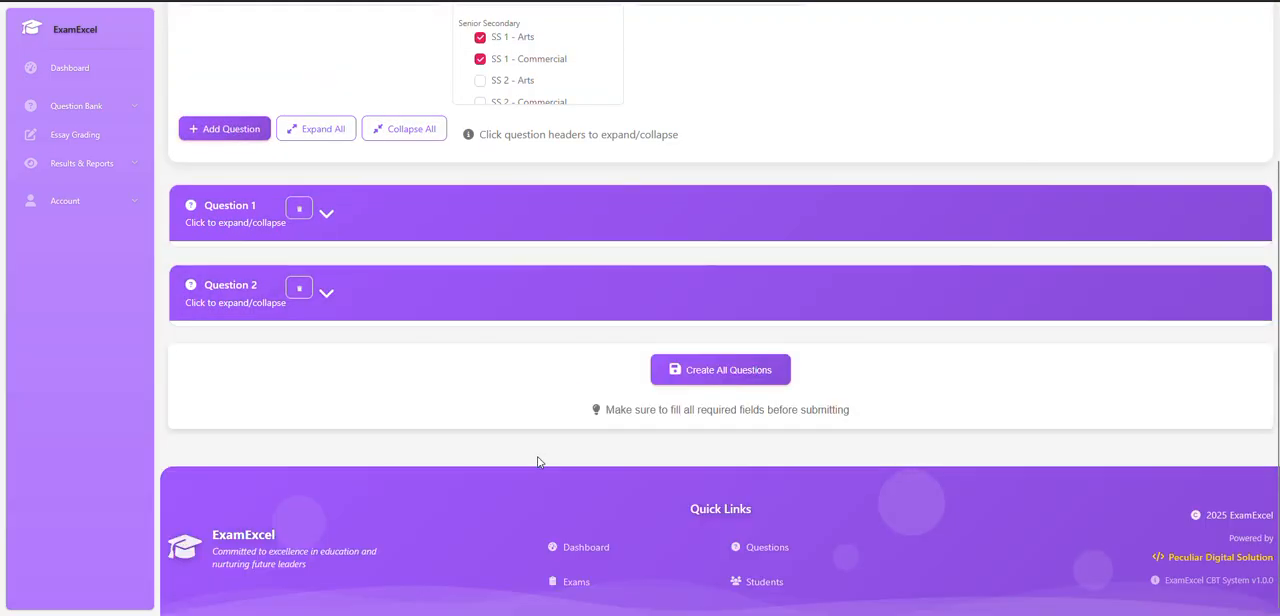
pyautogui.scroll(2, 604, 318)
pyautogui.scroll(-1, 604, 318)
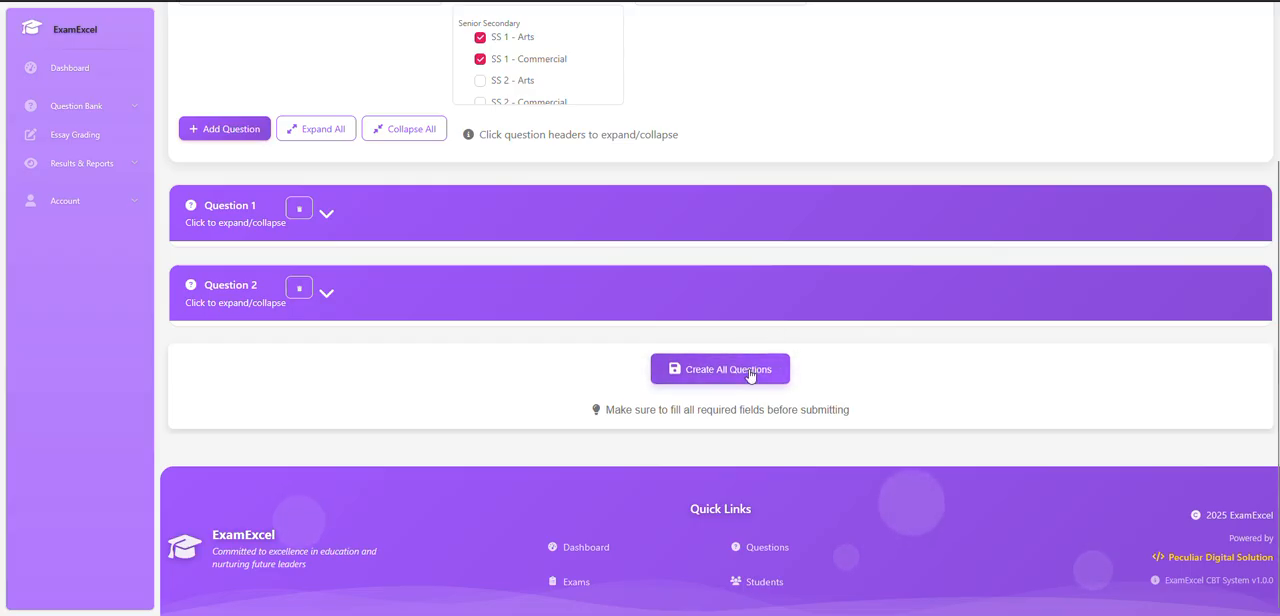
pyautogui.click(715, 372)
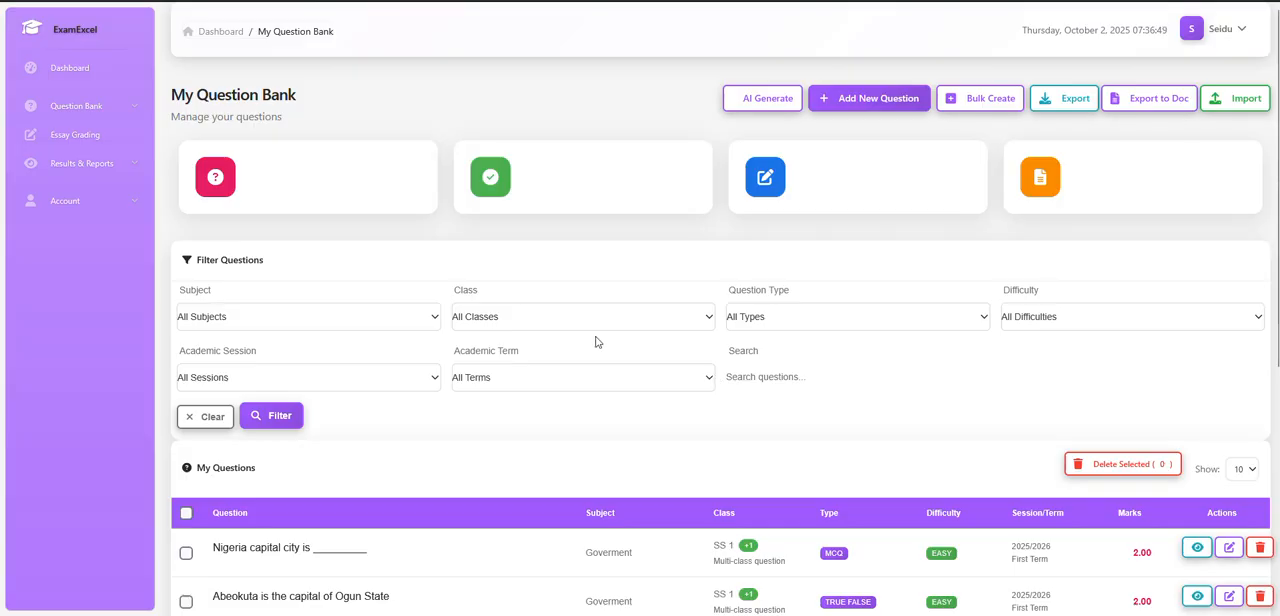
# Preview the Nigeria capital city and Abeokuta questions in turn, checking each one's answer options and assigned classes.
pyautogui.scroll(-2, 930, 450)
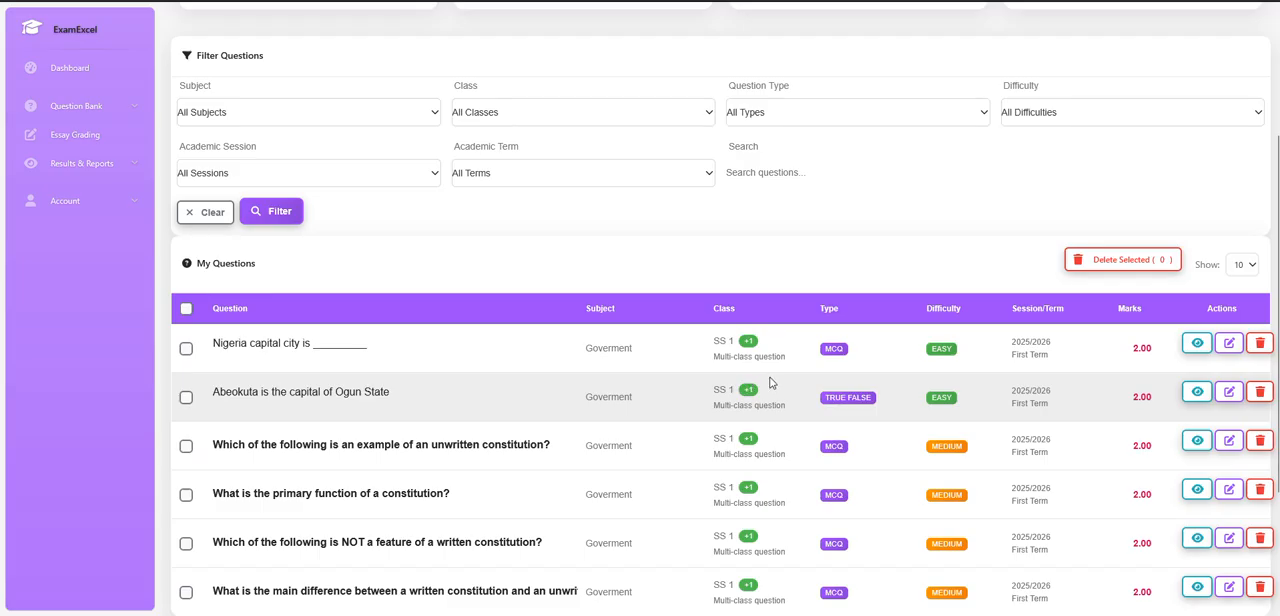
pyautogui.click(1196, 344)
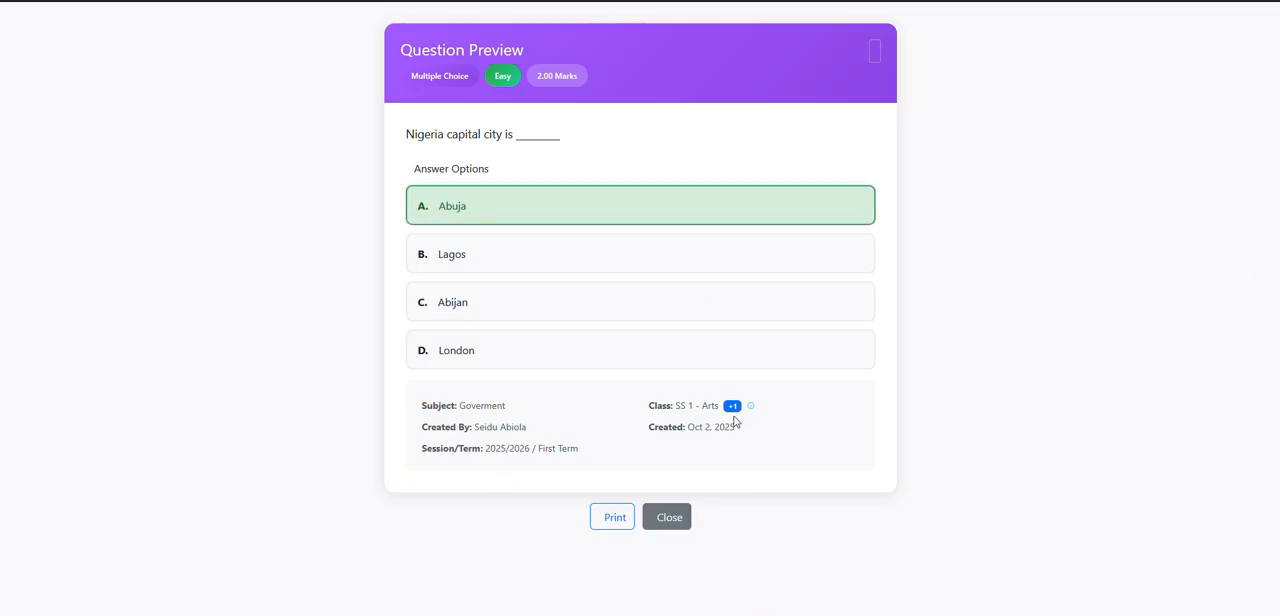
pyautogui.moveTo(750, 406)
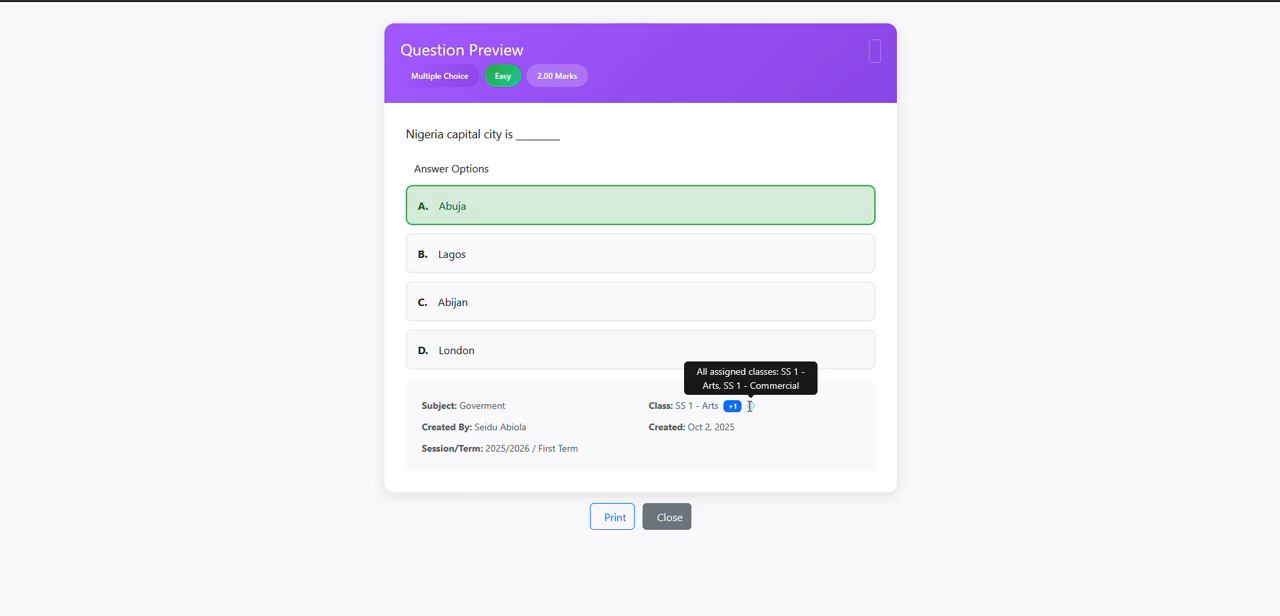
pyautogui.click(677, 524)
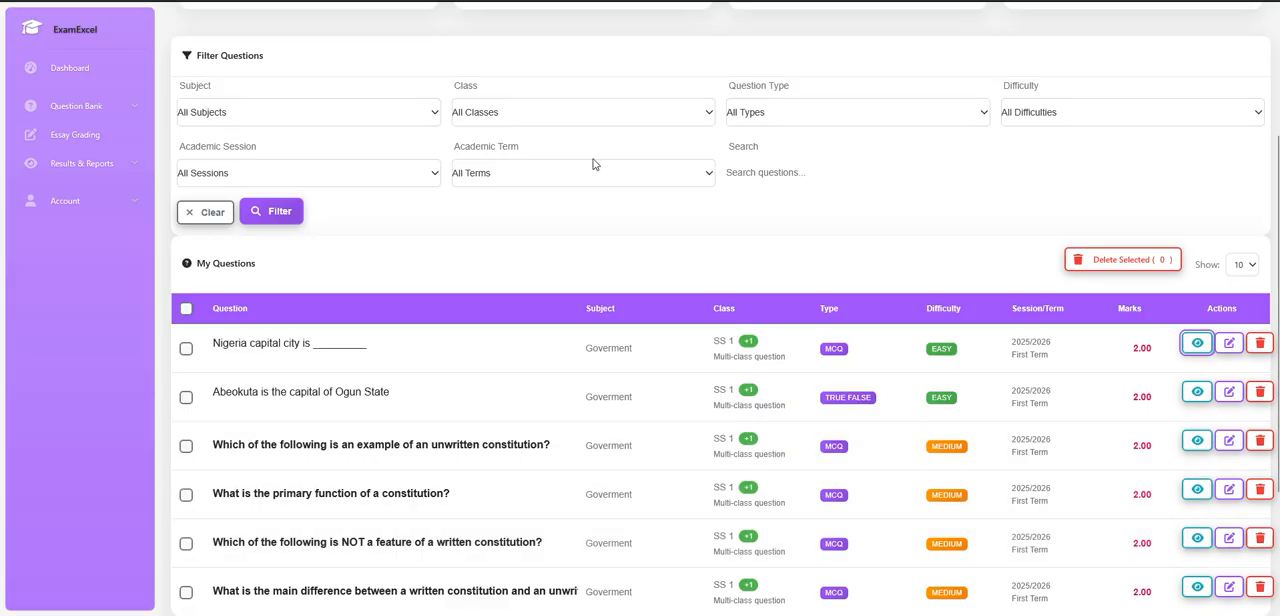
pyautogui.click(1195, 396)
pyautogui.moveTo(750, 311)
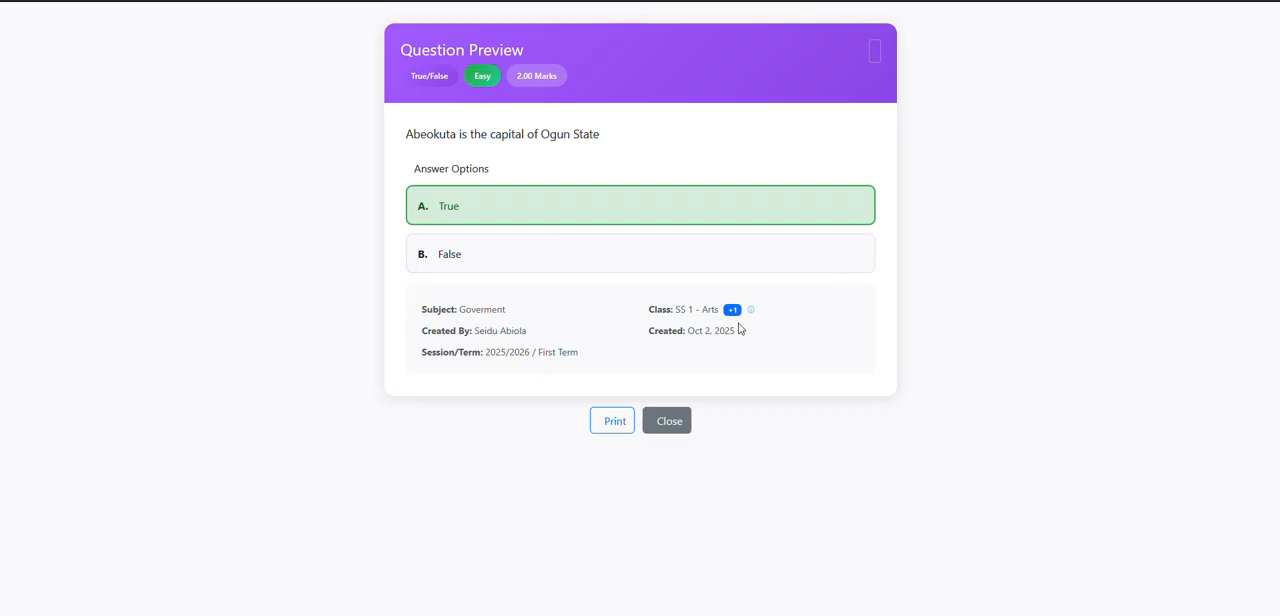
pyautogui.click(677, 429)
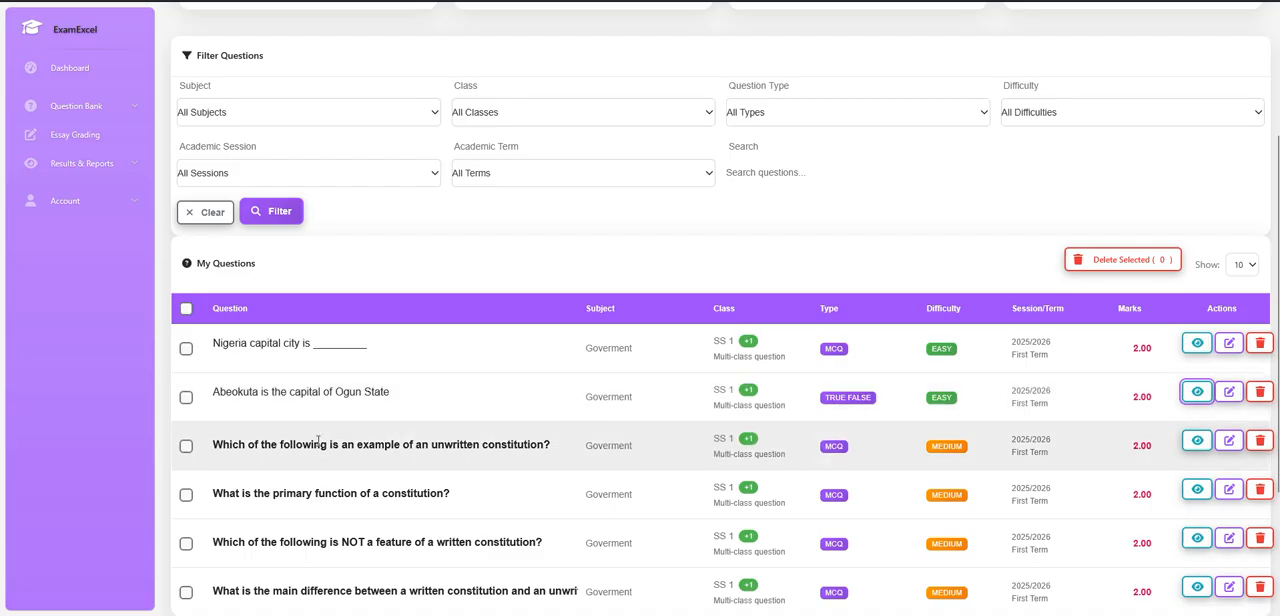
# Bulk delete the four medium-difficulty constitution questions from the Goverment question list.
pyautogui.scroll(-2, 318, 441)
pyautogui.click(186, 259)
pyautogui.click(186, 307)
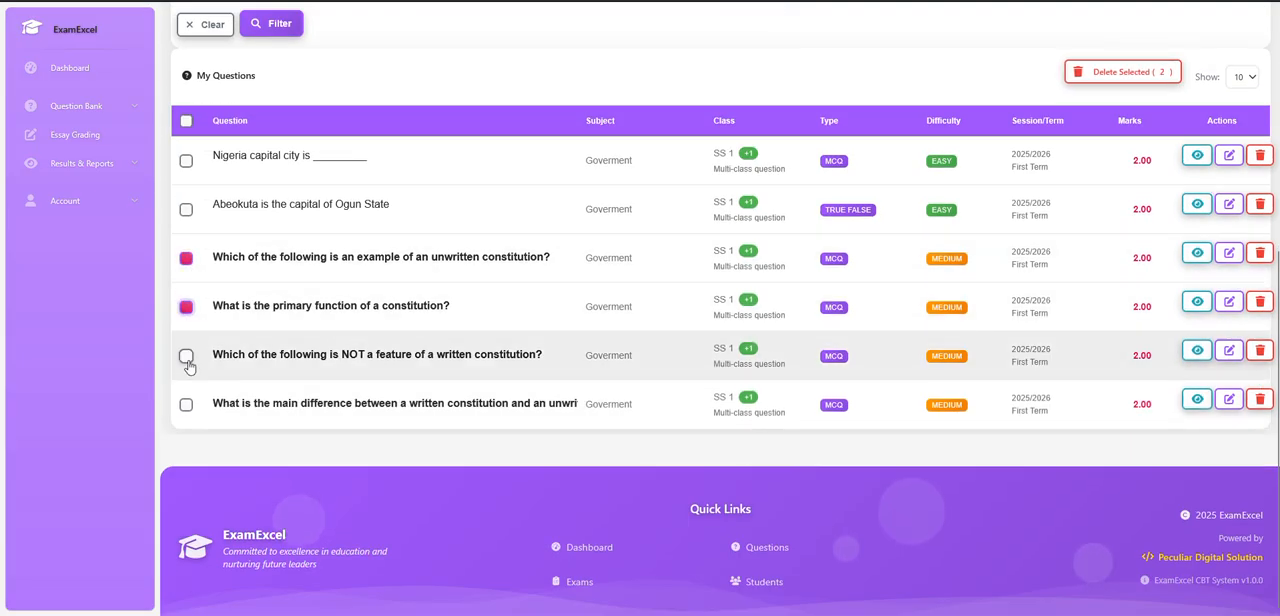
pyautogui.click(186, 356)
pyautogui.click(185, 405)
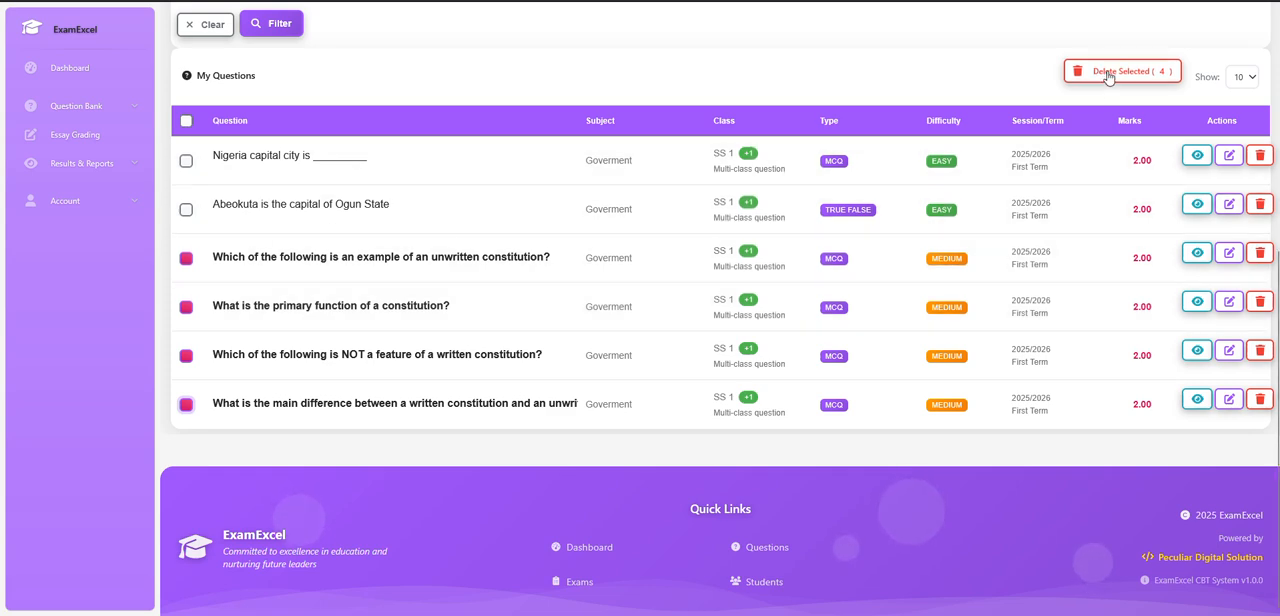
pyautogui.click(1108, 72)
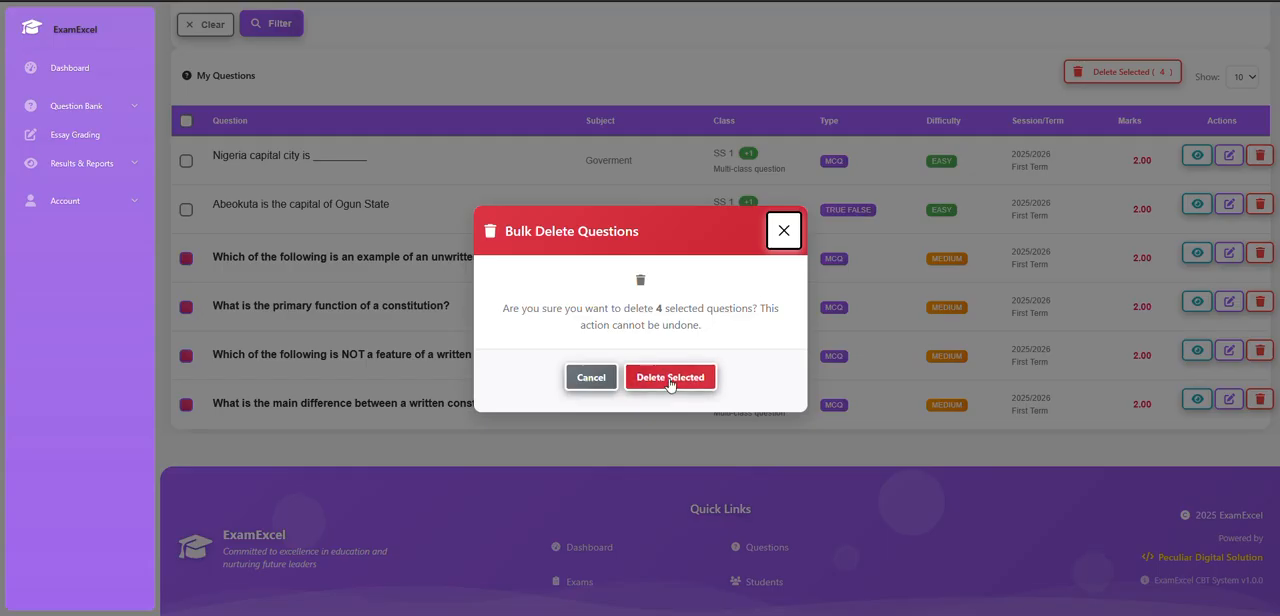
pyautogui.click(668, 382)
pyautogui.click(640, 358)
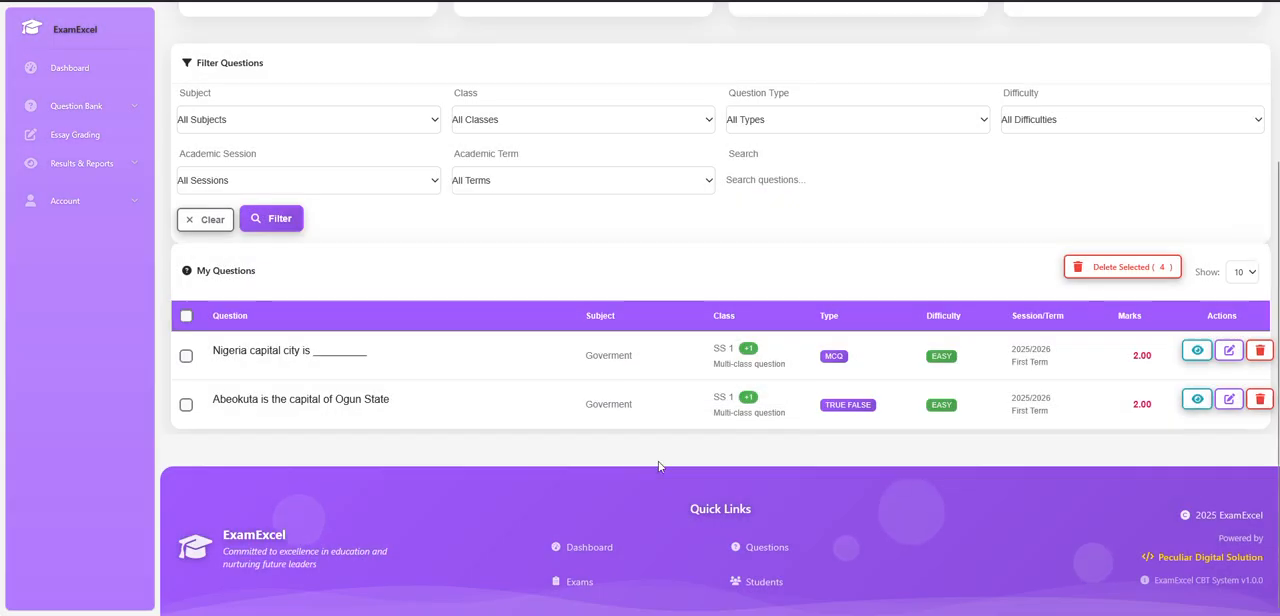
# Open the AI Question Generator and bring its AI configuration section into view.
pyautogui.scroll(3, 543, 366)
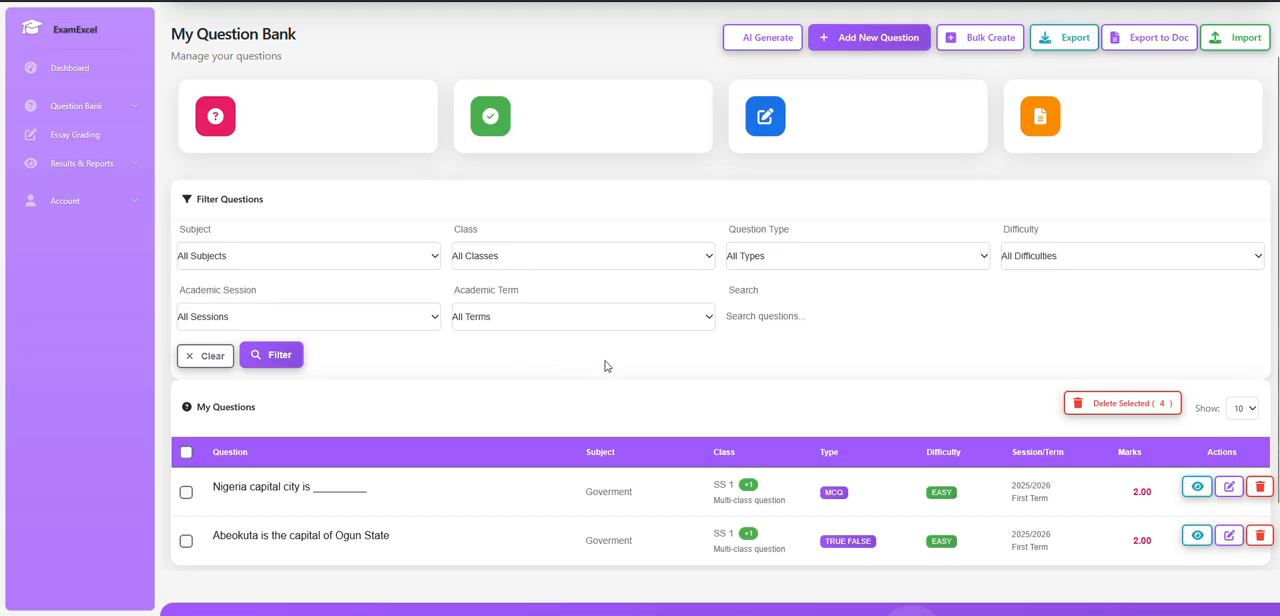
pyautogui.scroll(-3, 757, 432)
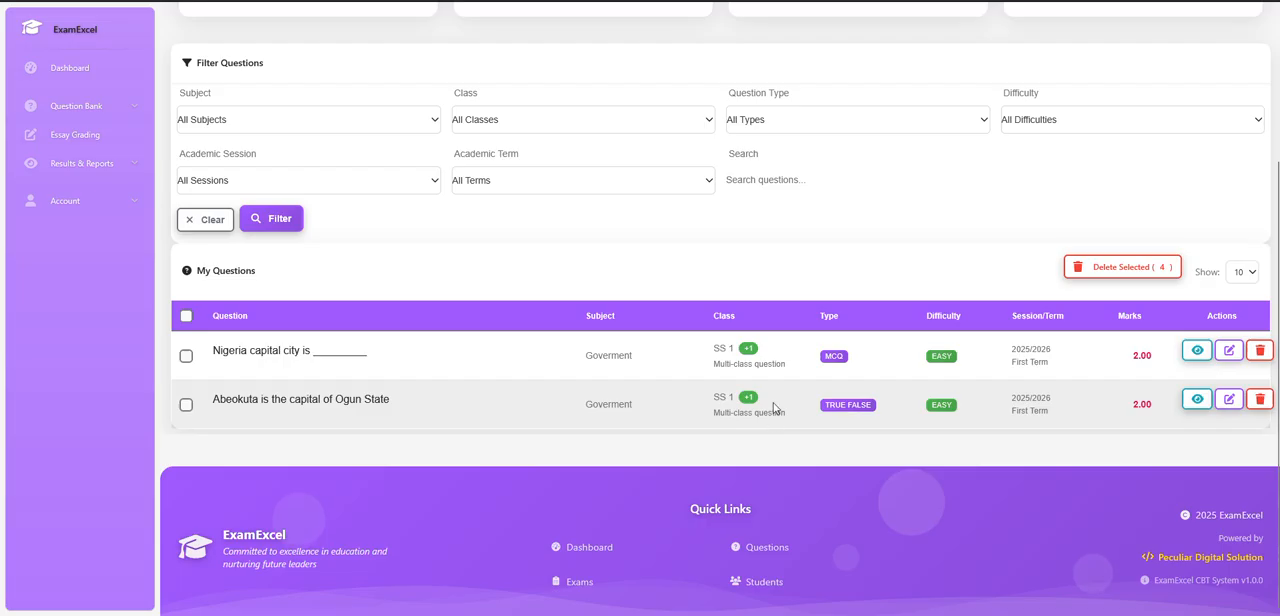
pyautogui.scroll(3, 773, 407)
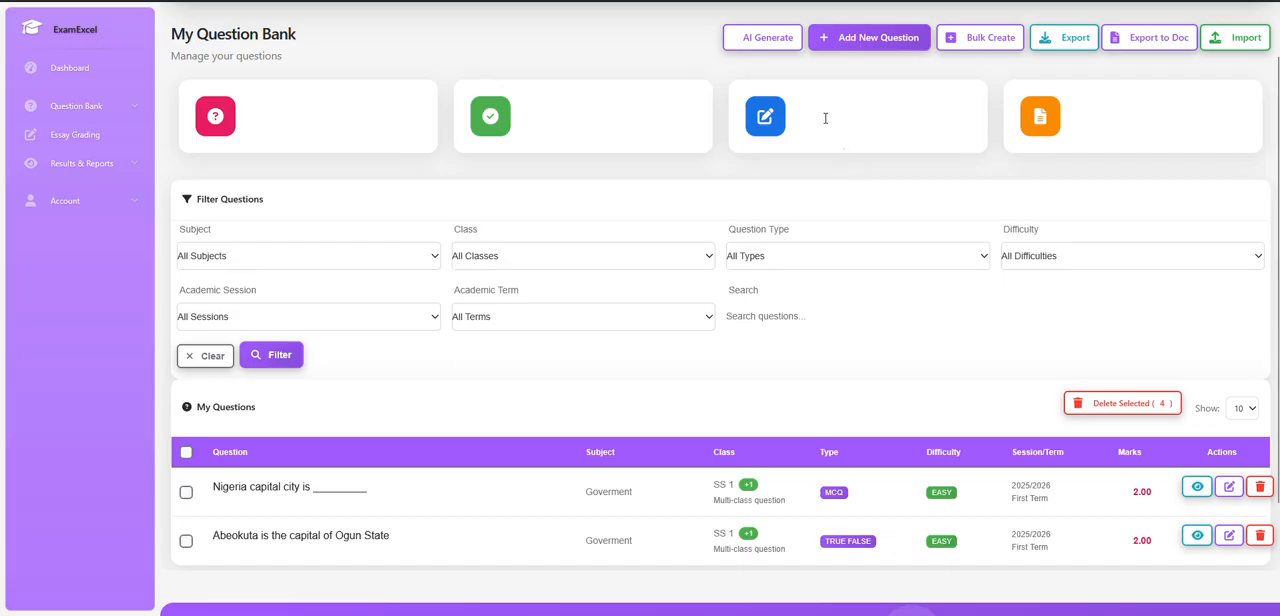
pyautogui.click(757, 44)
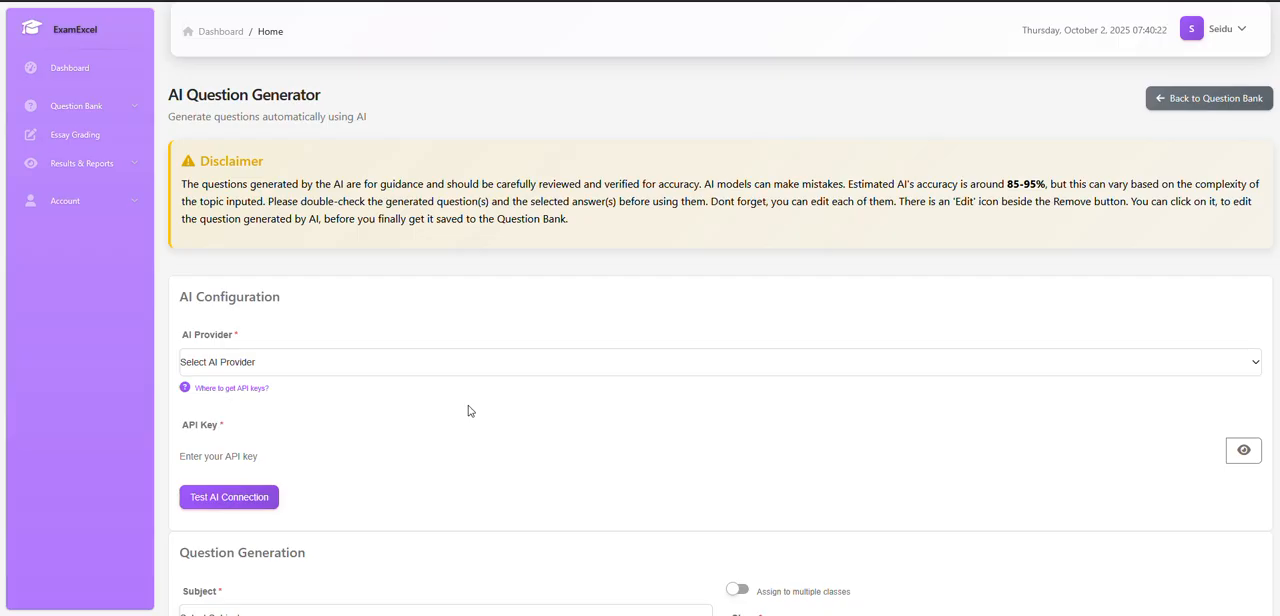
pyautogui.scroll(-2, 480, 398)
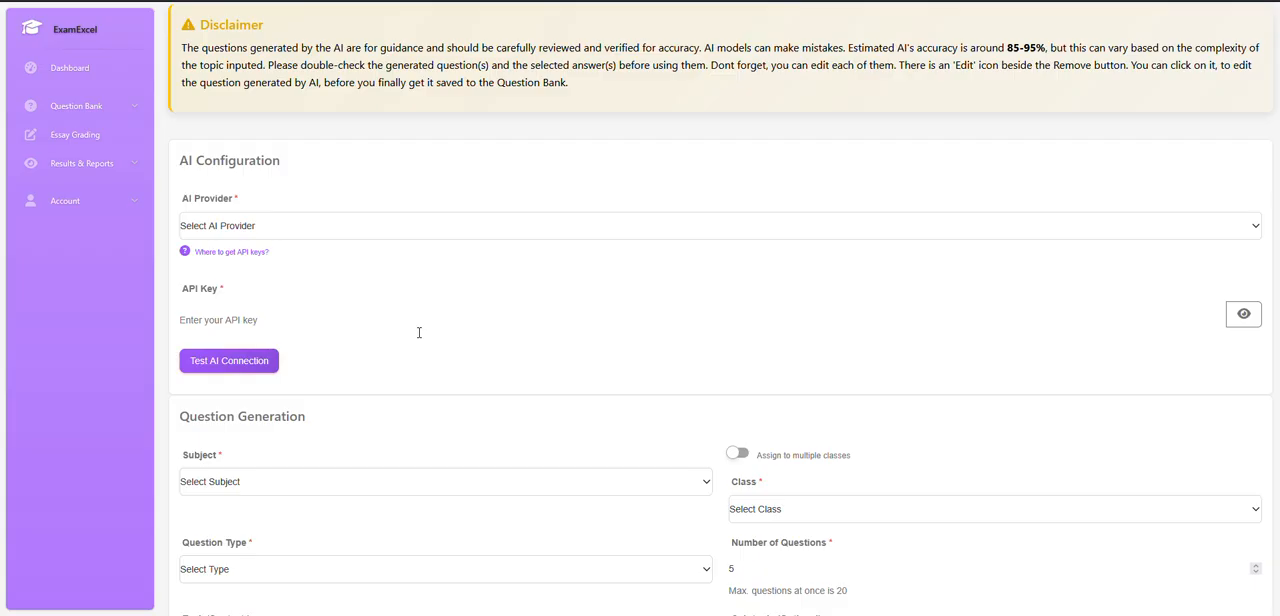
# Choose Google Gemini - FREE as the AI provider and look up where to get API keys.
pyautogui.click(405, 237)
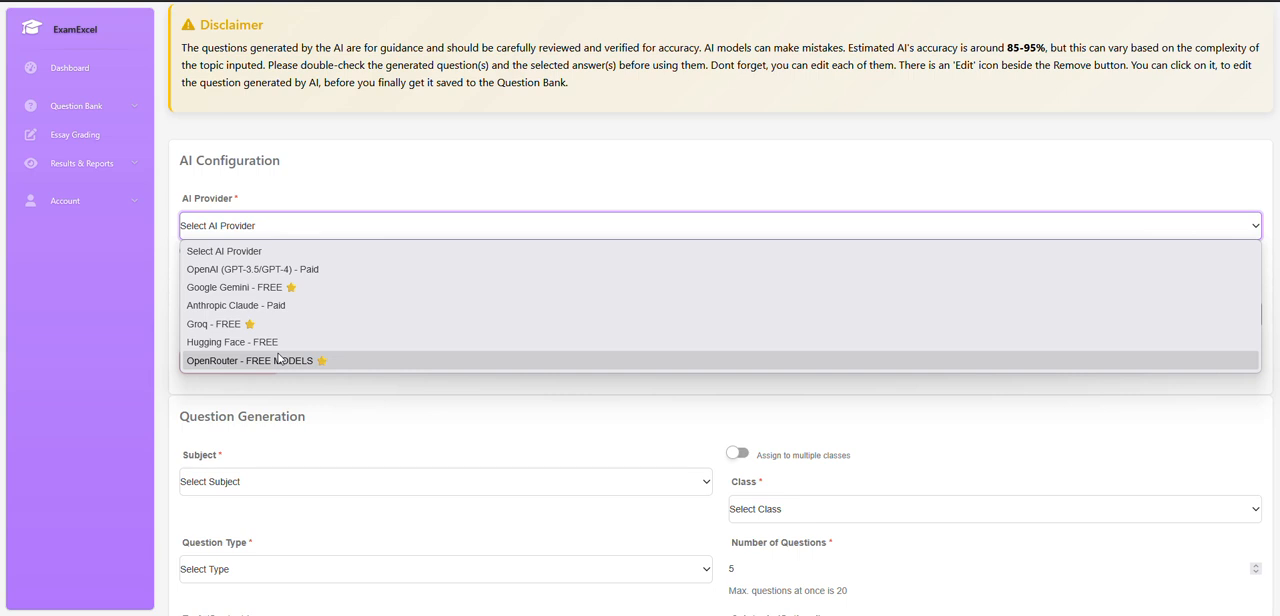
pyautogui.click(272, 287)
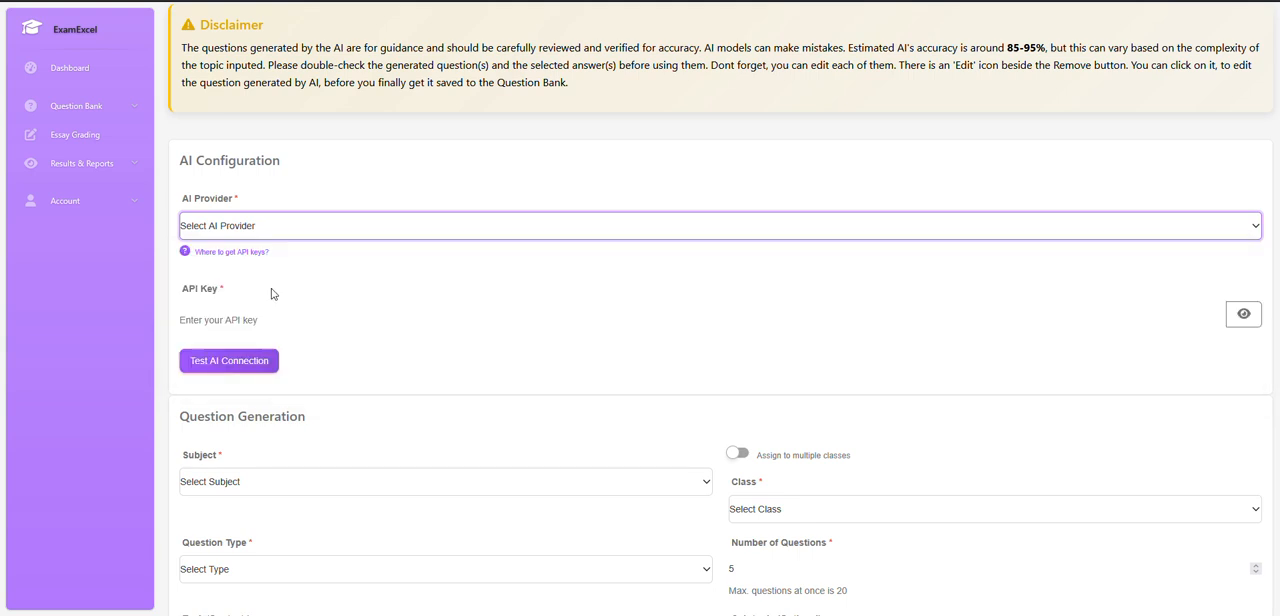
pyautogui.click(265, 228)
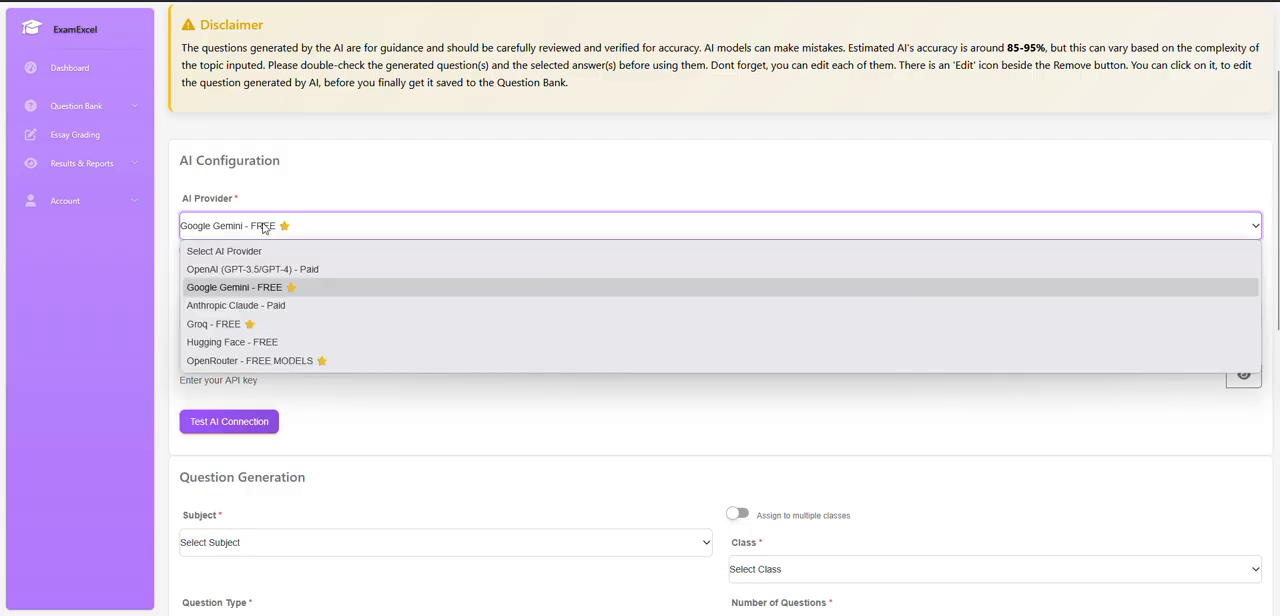
pyautogui.click(253, 292)
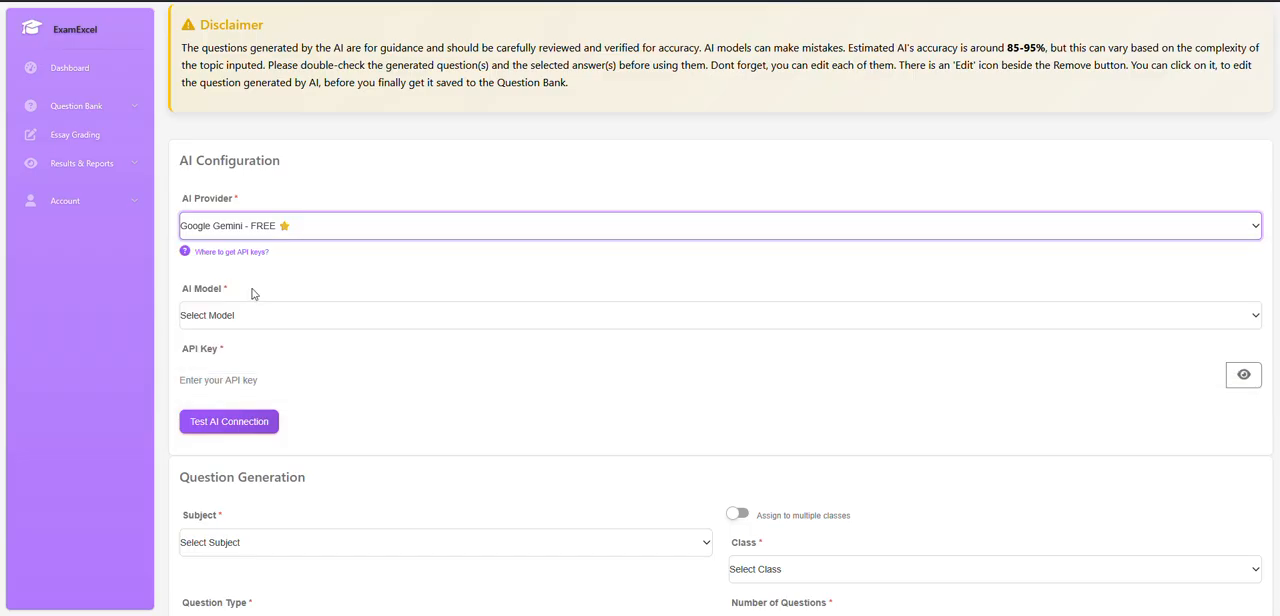
pyautogui.click(237, 255)
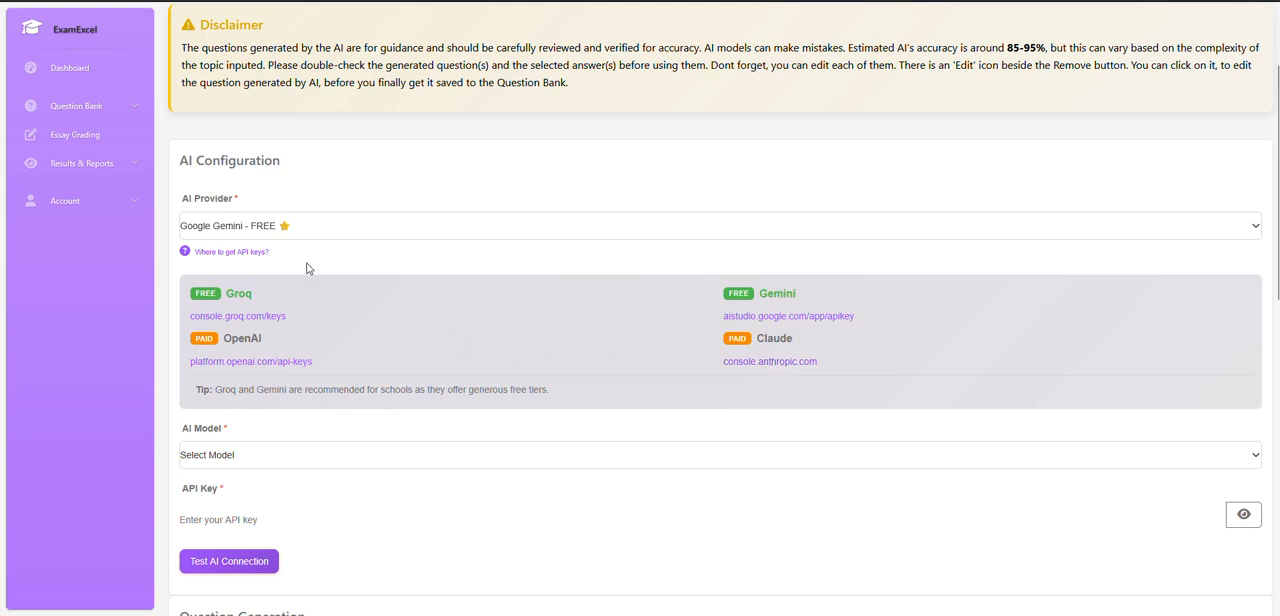
pyautogui.click(240, 252)
# Set the AI model to Gemini 1.5 Flash (Free, Fast) and go to the API key field.
pyautogui.click(262, 318)
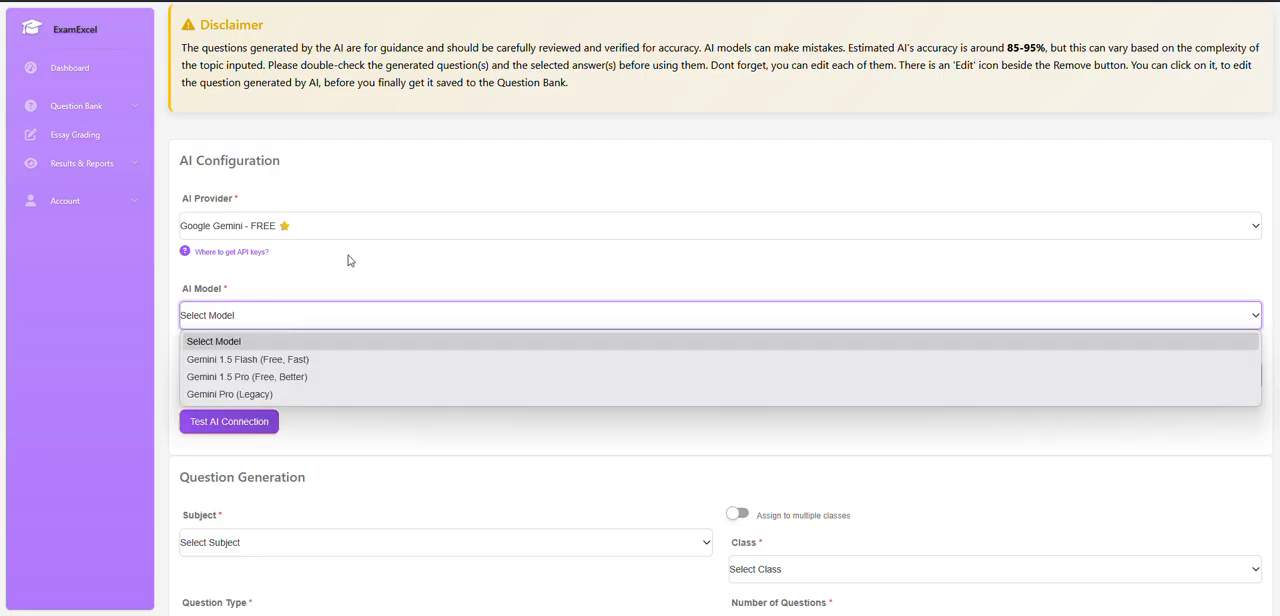
pyautogui.click(229, 366)
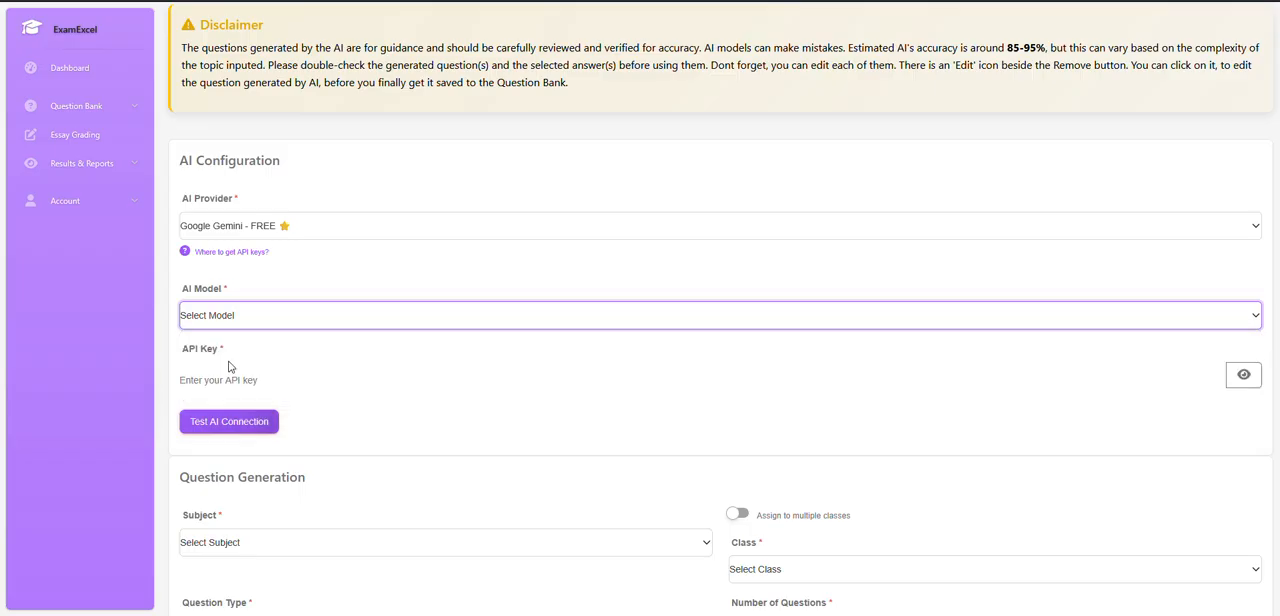
pyautogui.click(228, 378)
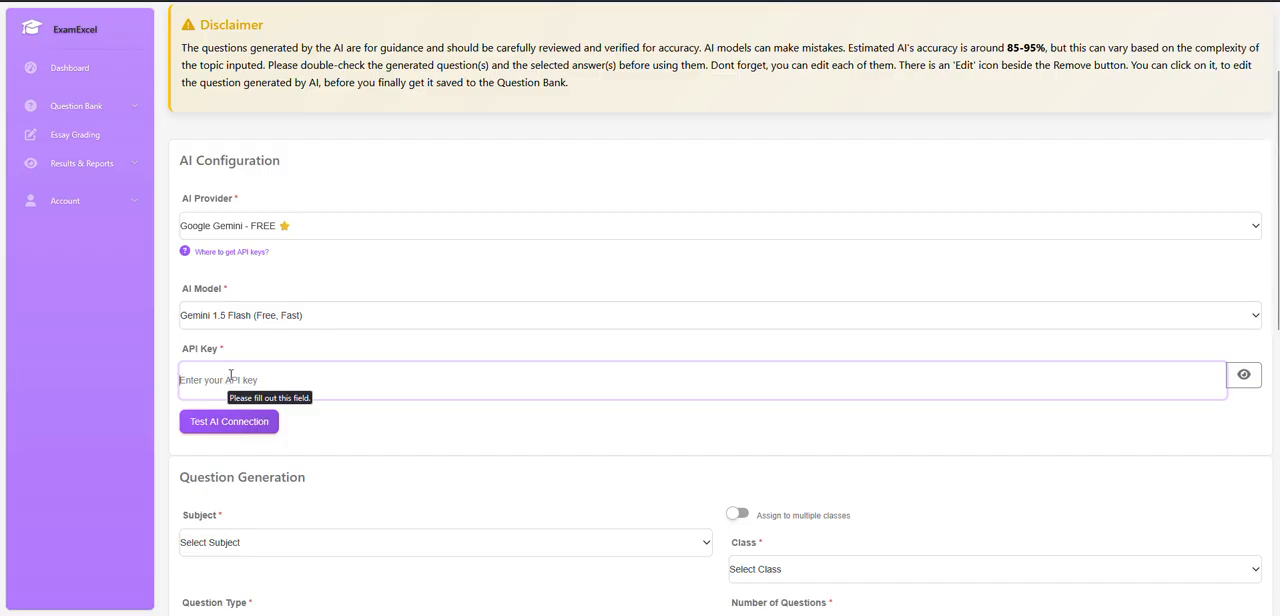
# Switch the AI provider to OpenRouter - FREE MODELS with the Mistral Nemo (Free, Fast) model and test the AI connection.
pyautogui.click(223, 228)
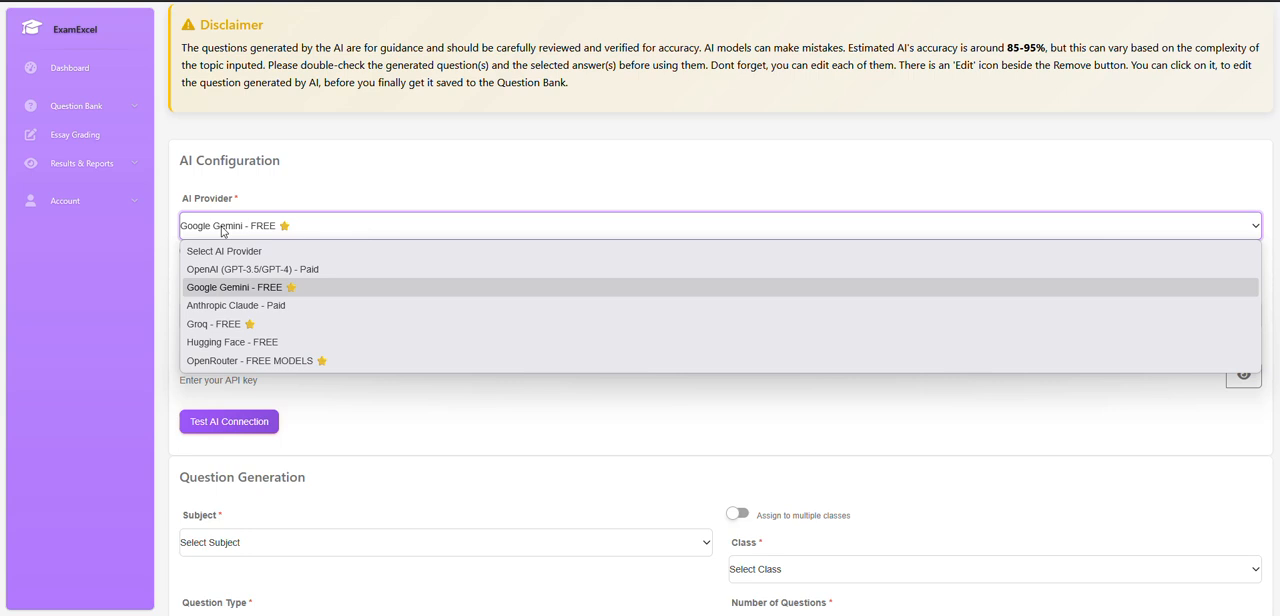
pyautogui.click(253, 361)
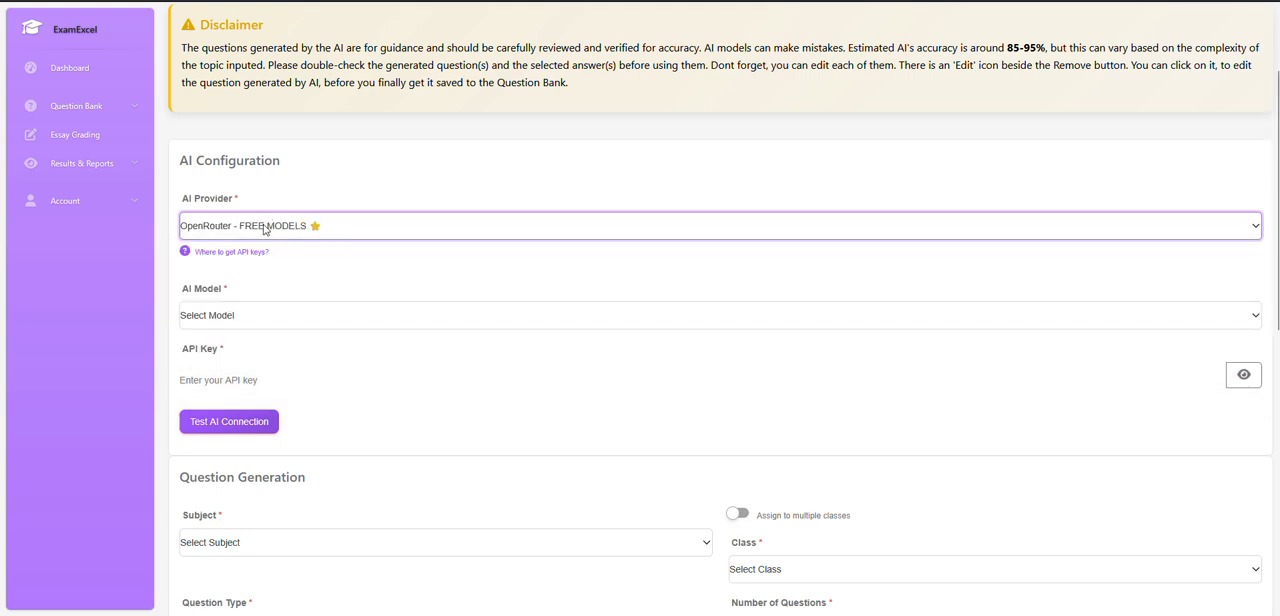
pyautogui.click(250, 318)
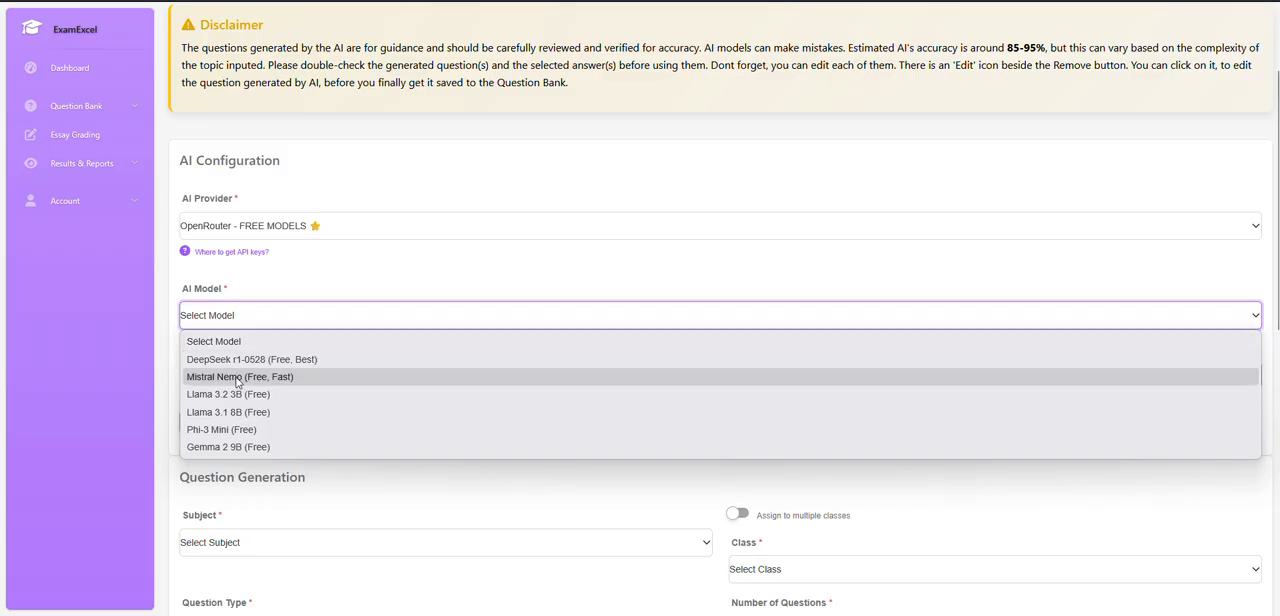
pyautogui.click(238, 378)
pyautogui.click(222, 318)
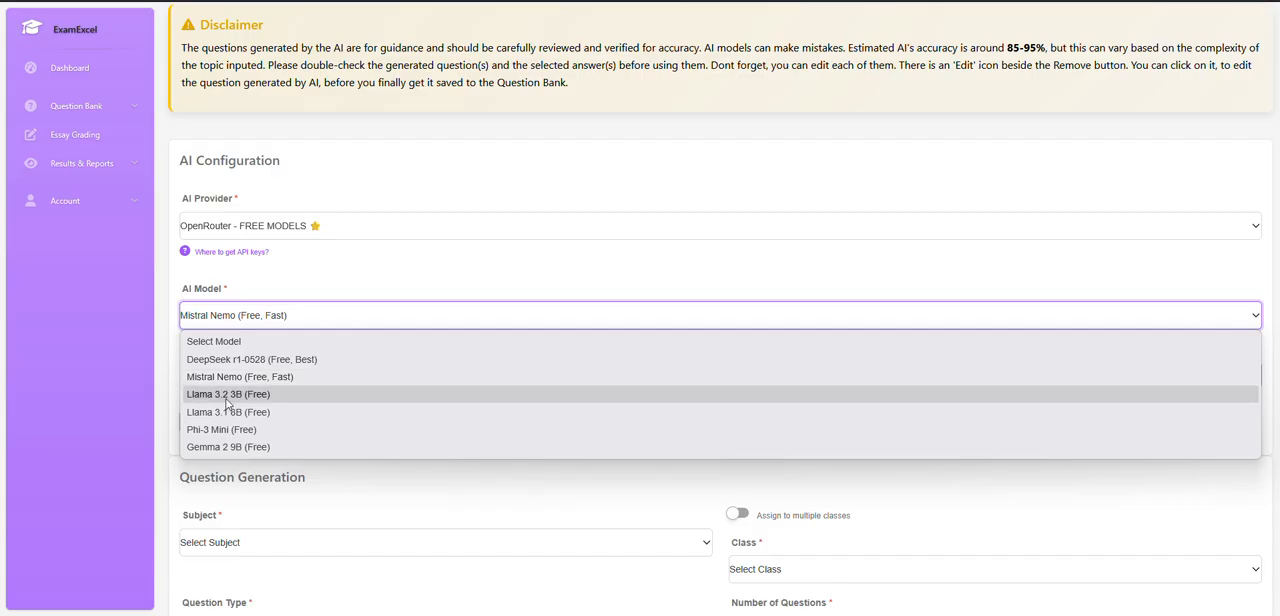
pyautogui.click(215, 317)
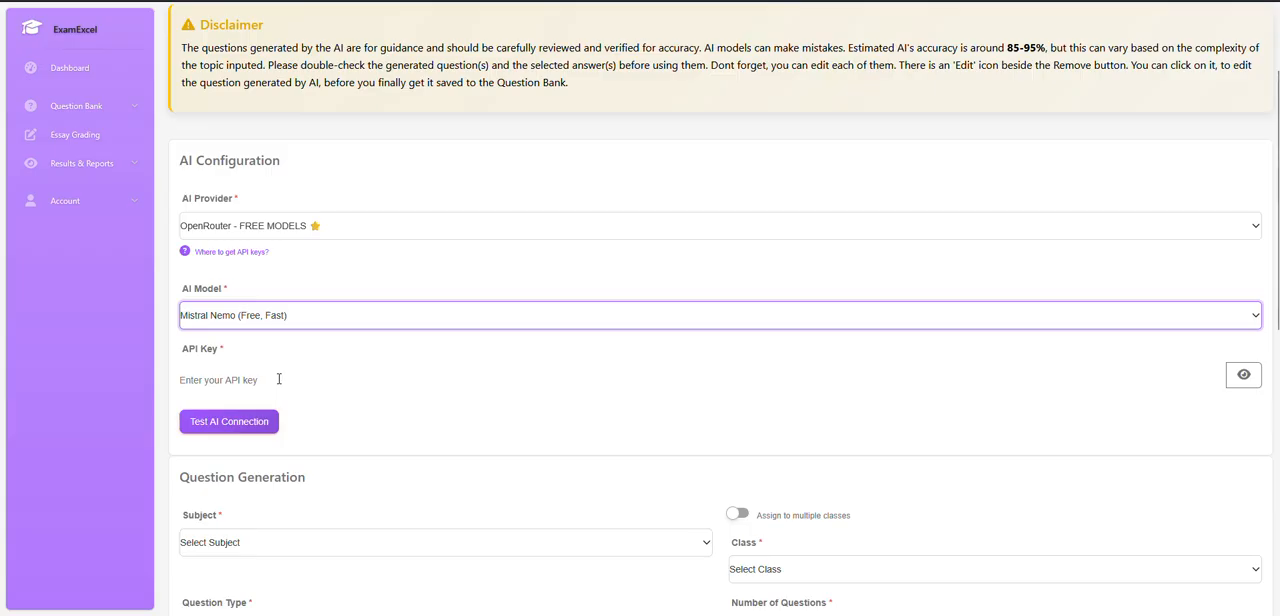
pyautogui.click(248, 428)
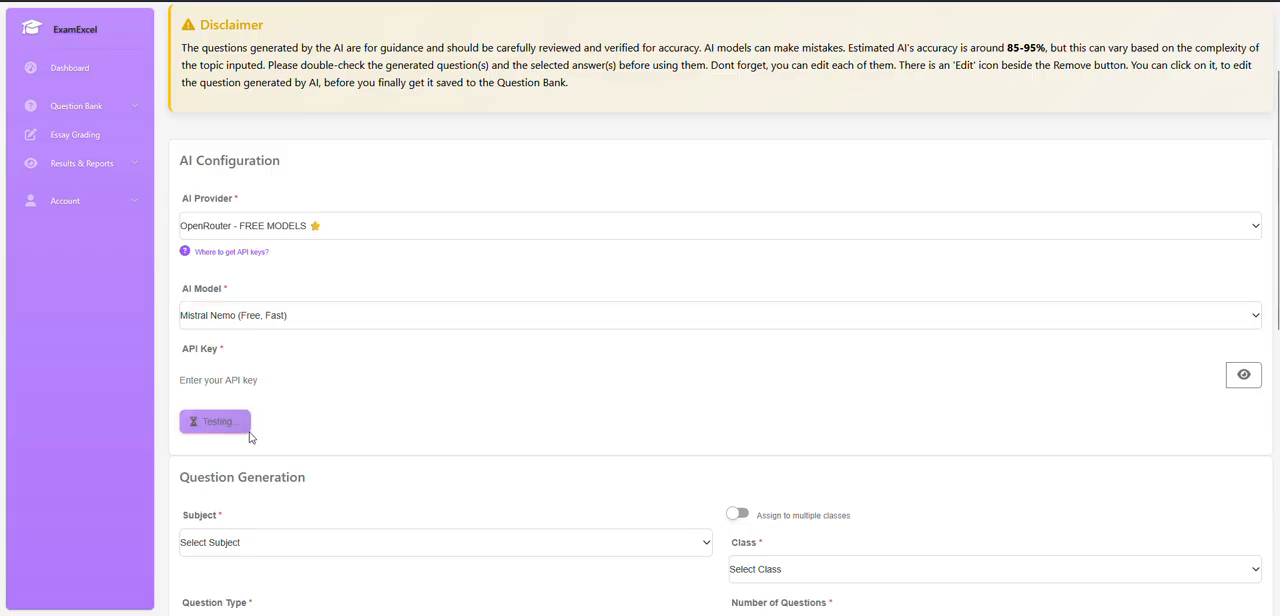
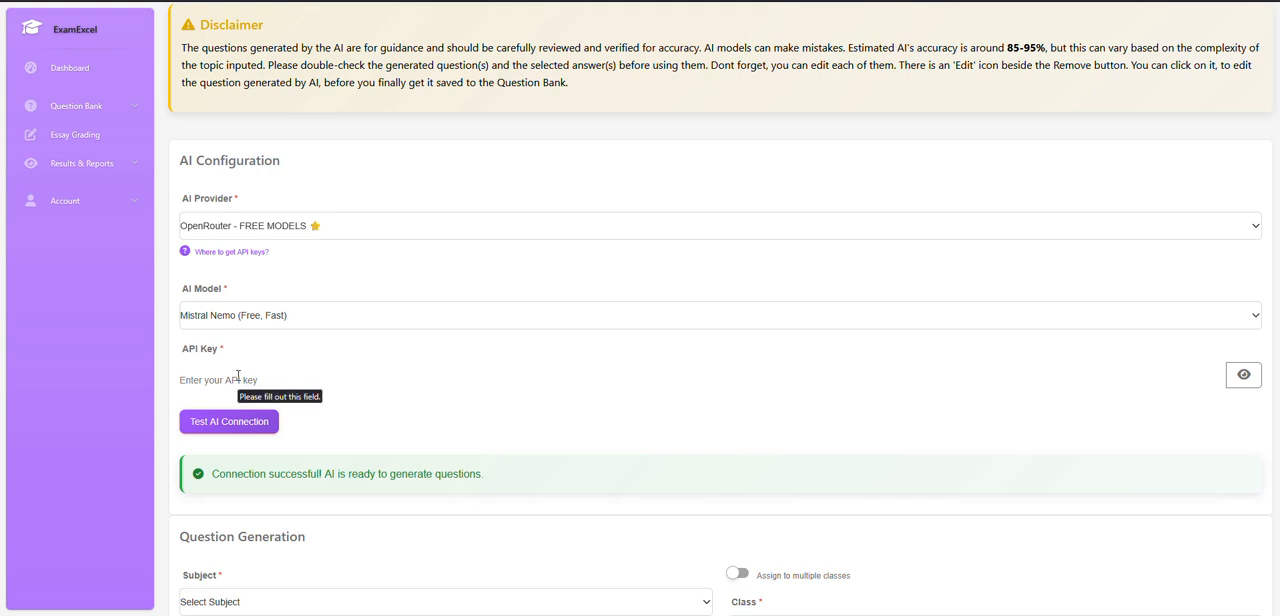
# Set the subject for the question generation to Goverment.
pyautogui.scroll(-3, 238, 377)
pyautogui.click(246, 327)
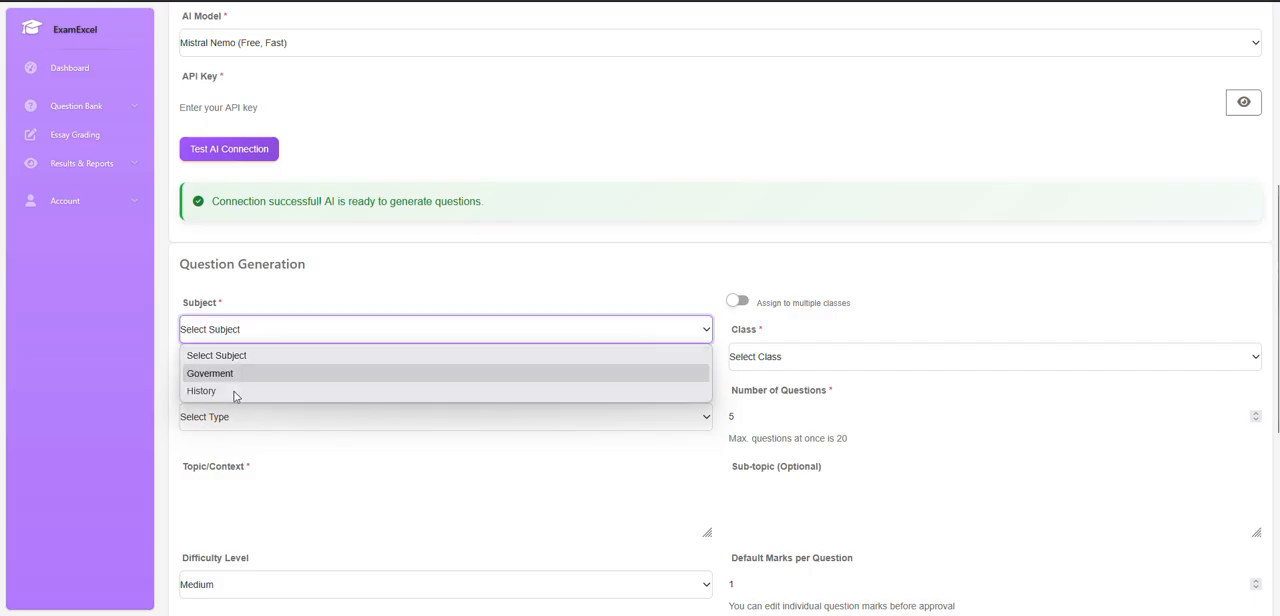
pyautogui.click(238, 379)
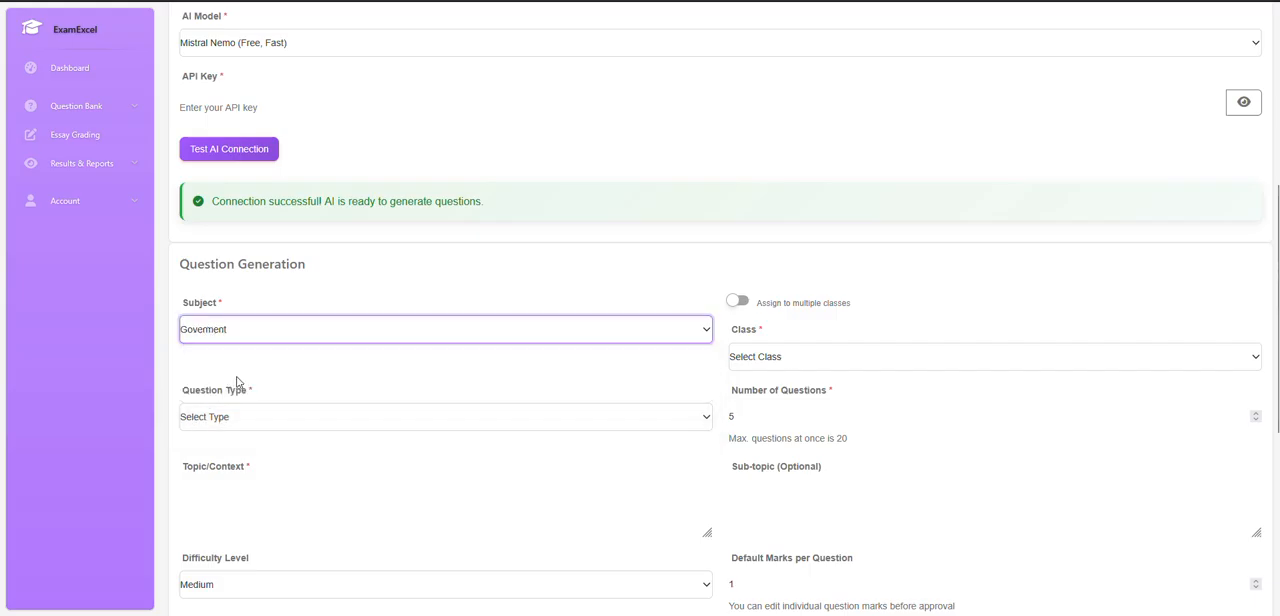
# Turn on assignment to multiple classes and select only SS 1 - Arts and SS 1 - Commercial.
pyautogui.click(740, 302)
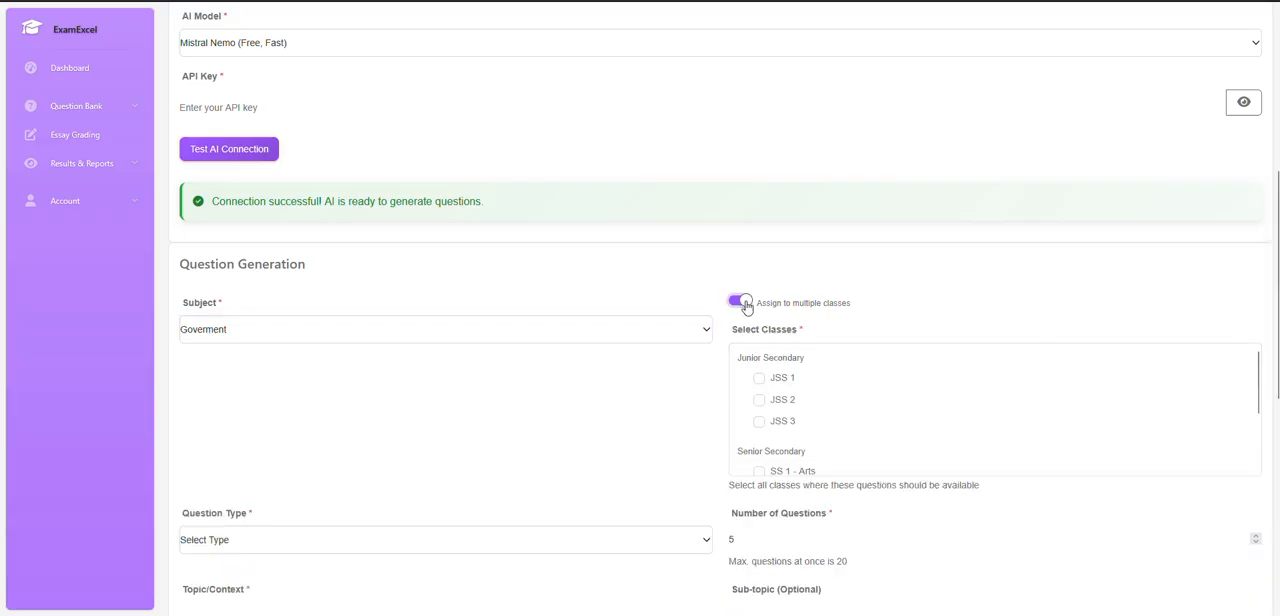
pyautogui.scroll(-2, 810, 450)
pyautogui.click(759, 381)
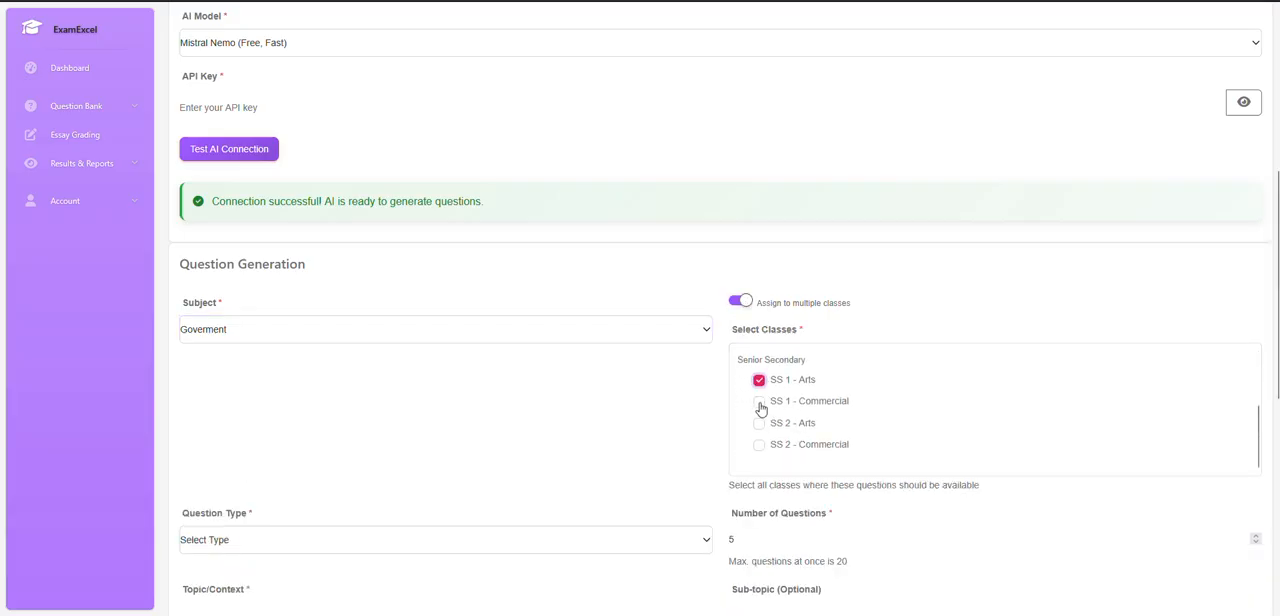
pyautogui.click(760, 404)
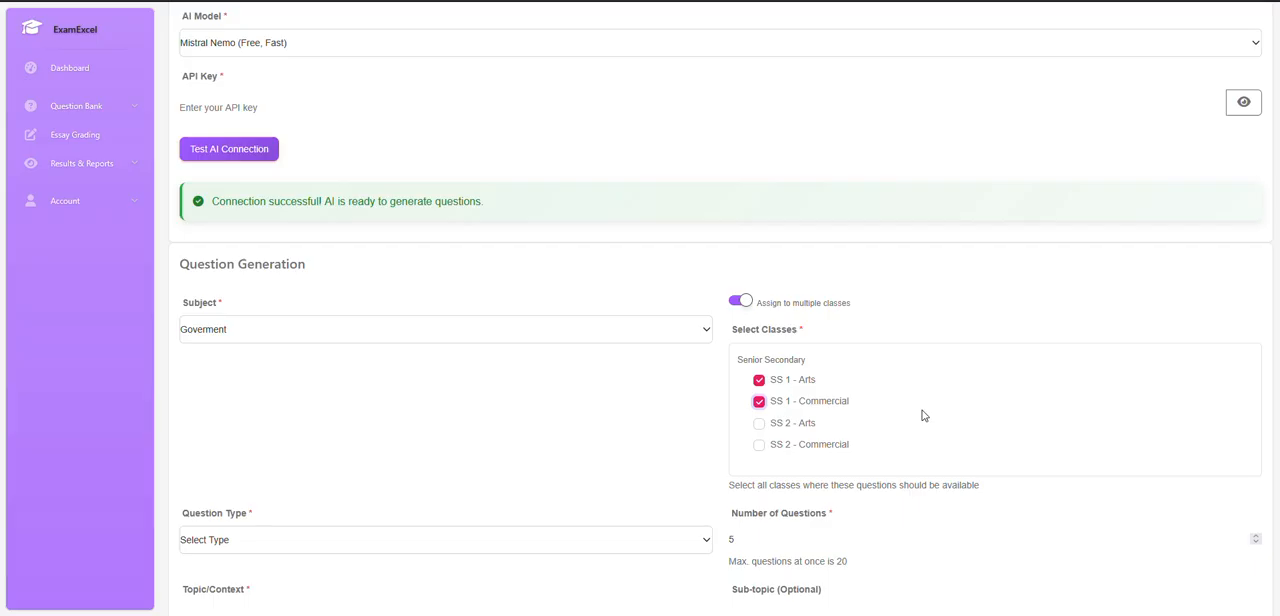
pyautogui.click(759, 425)
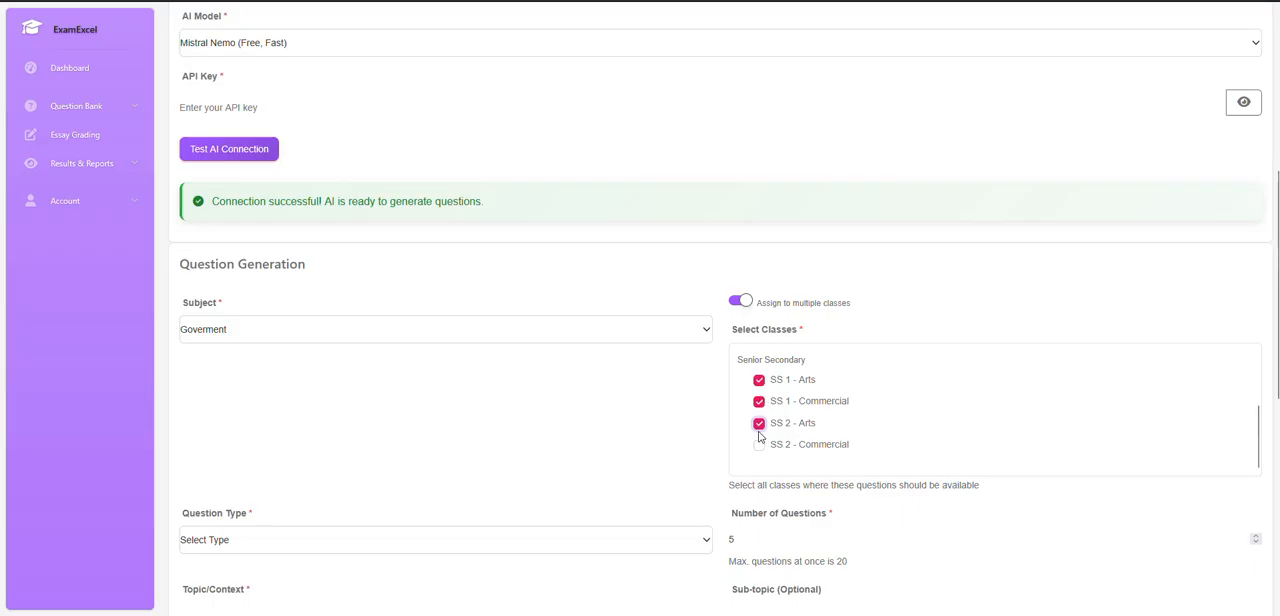
pyautogui.click(760, 425)
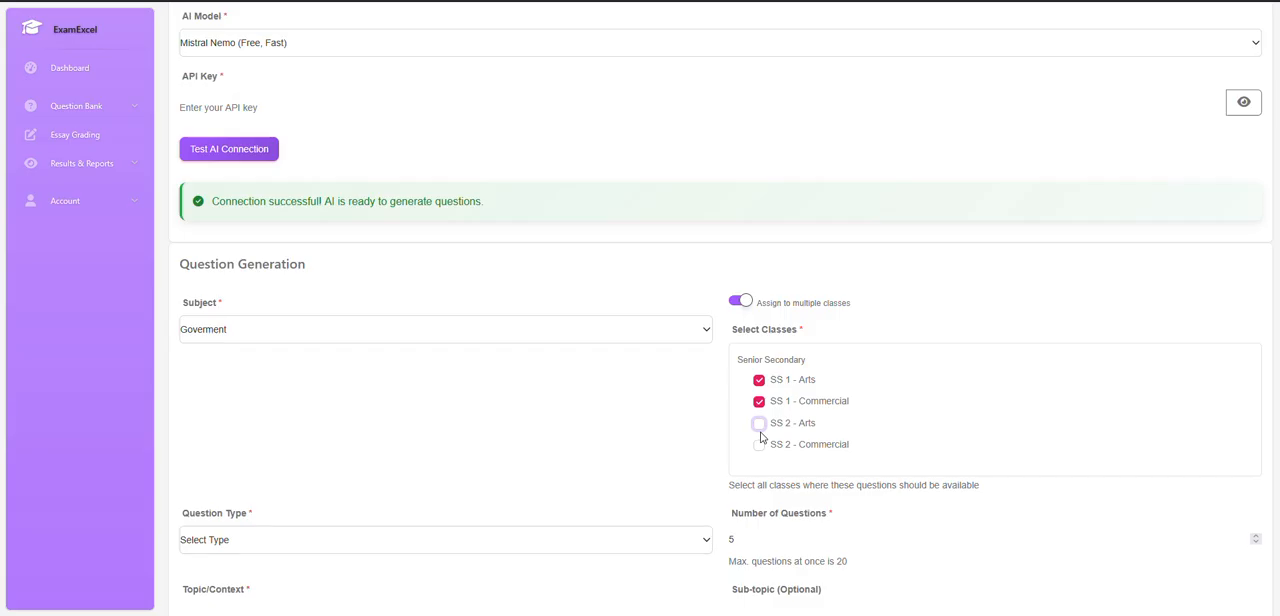
# Set the question type to Multiple Choice and enter "Rule of Law" as the topic.
pyautogui.scroll(-2, 617, 423)
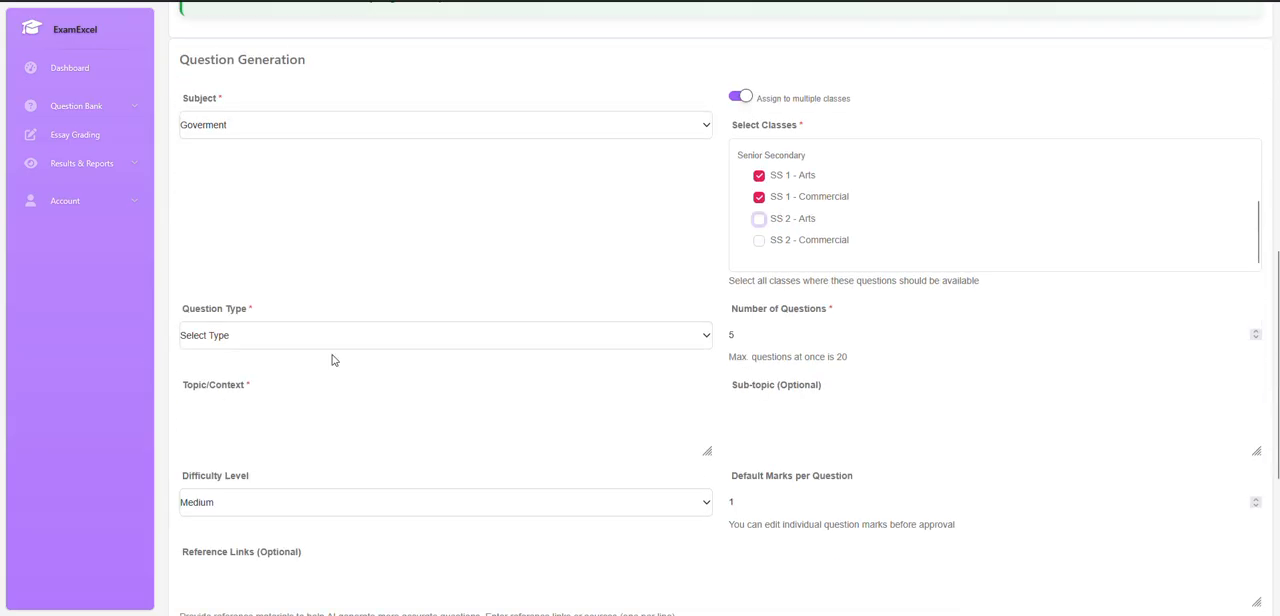
pyautogui.click(263, 341)
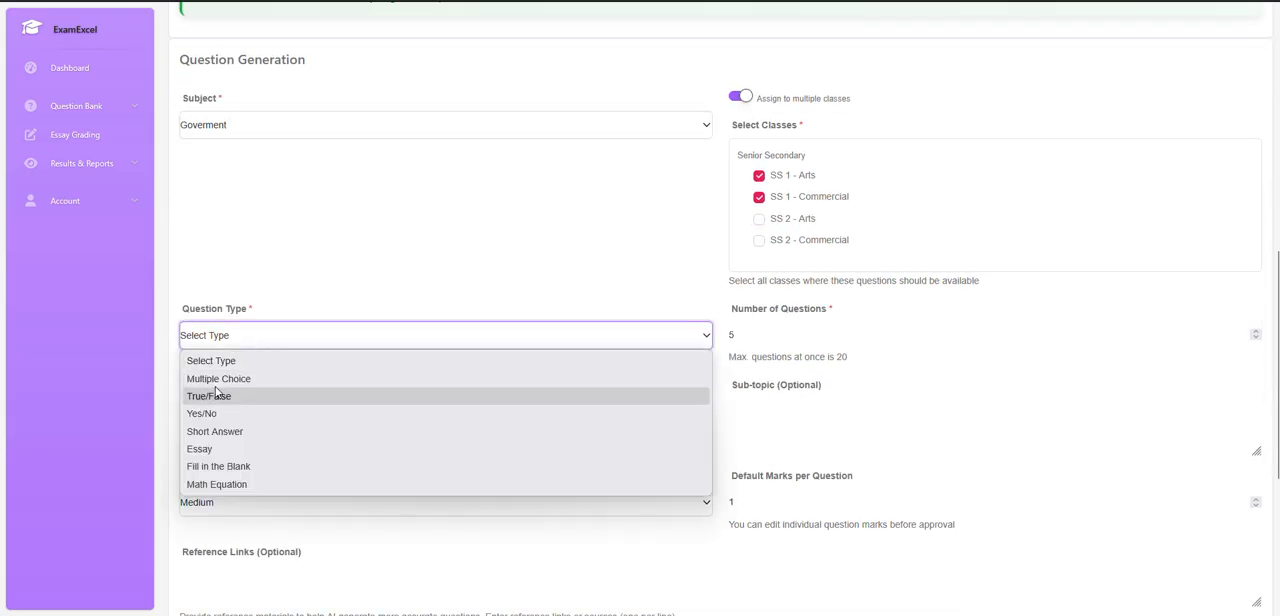
pyautogui.click(216, 379)
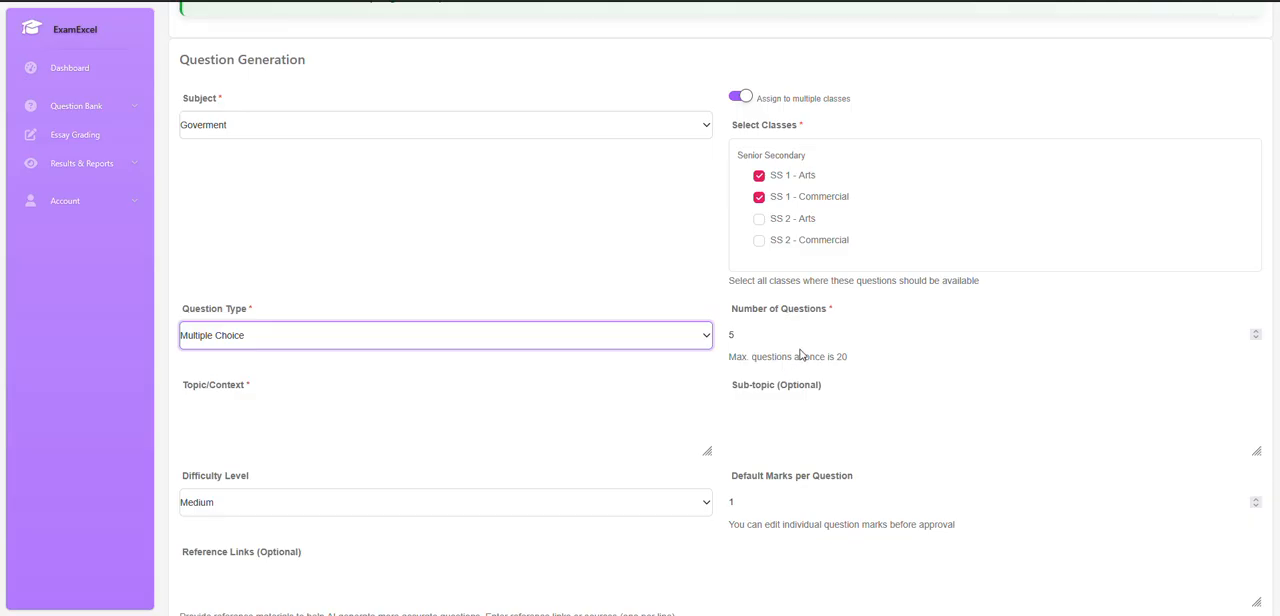
pyautogui.click(274, 424)
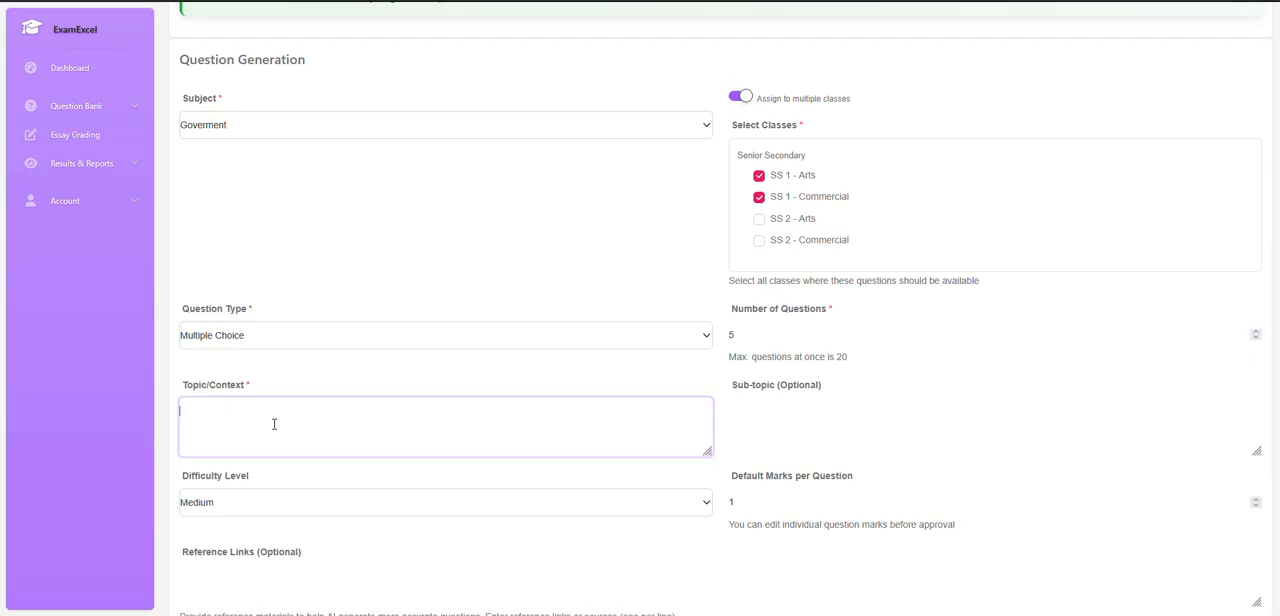
pyautogui.write('C')
pyautogui.press('BackSpace')
pyautogui.write('Rule of Law')
# Leave the sub-topic and reference links empty and enter "Make it WAEC standard" as the additional instructions.
pyautogui.click(818, 434)
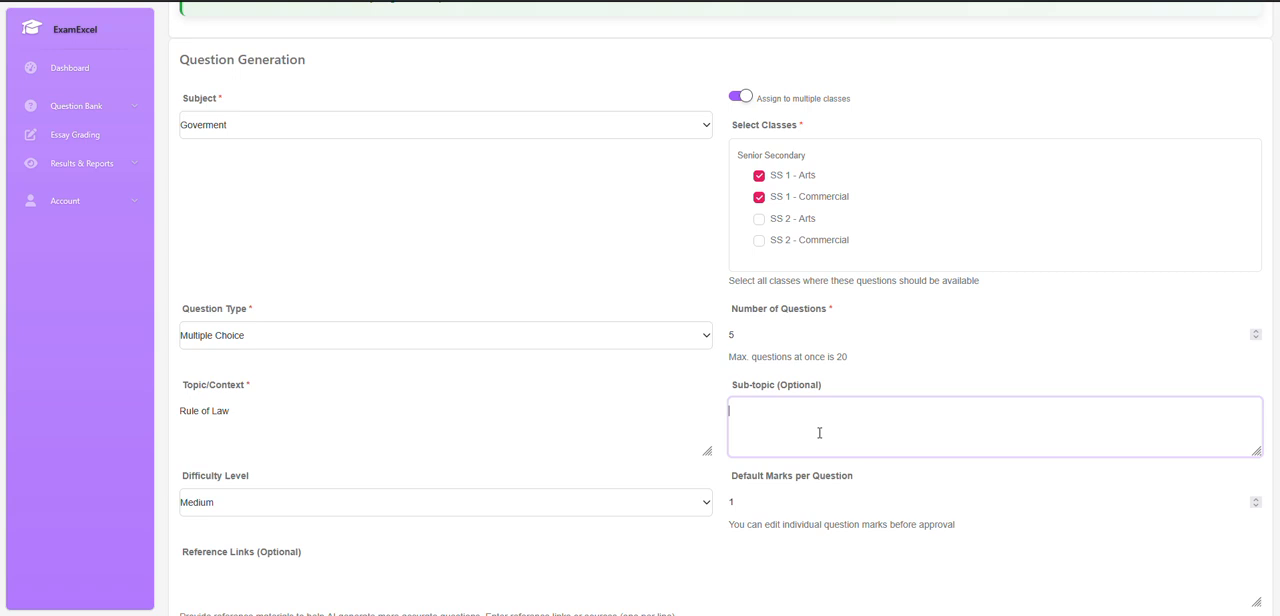
pyautogui.scroll(-3, 819, 433)
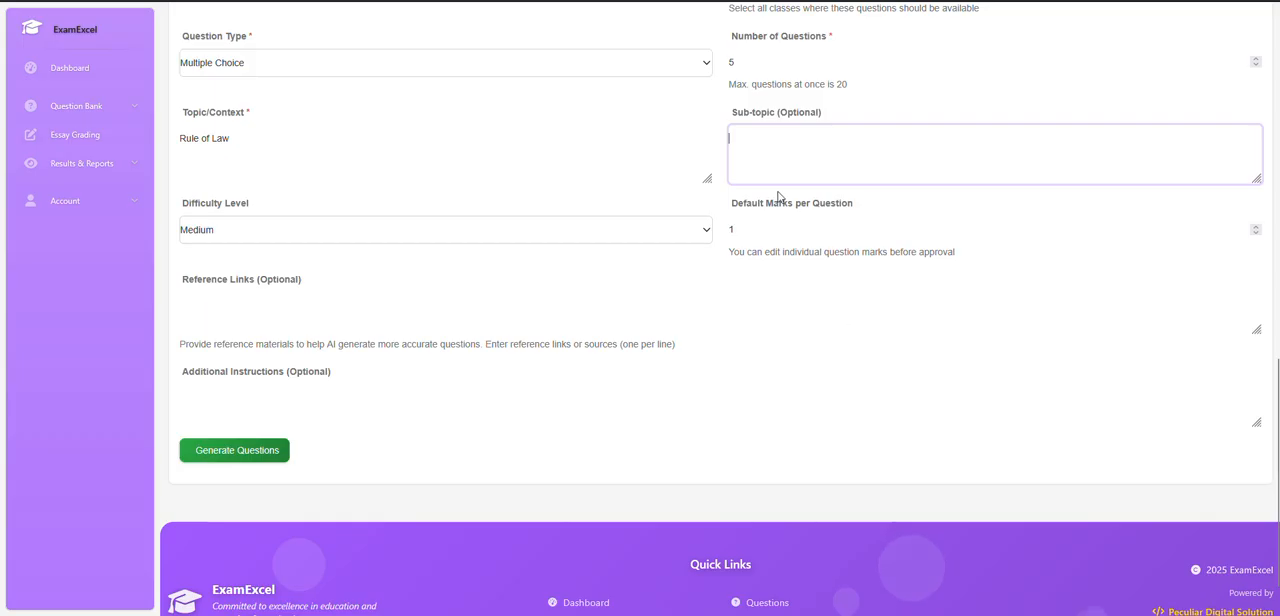
pyautogui.click(235, 314)
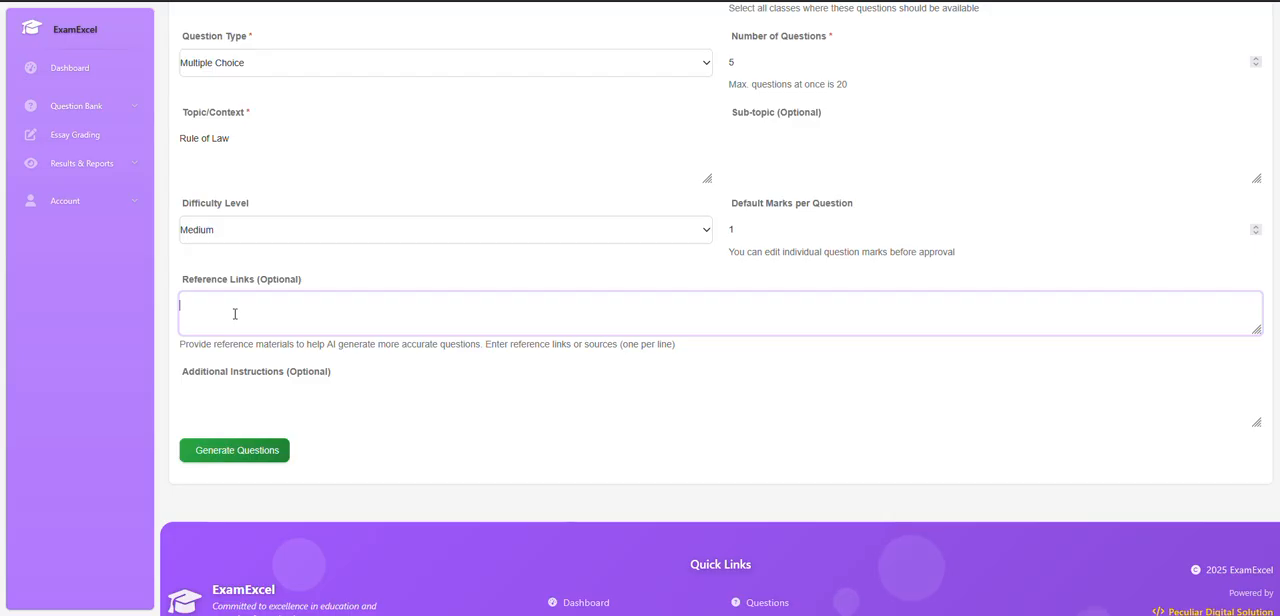
pyautogui.click(258, 400)
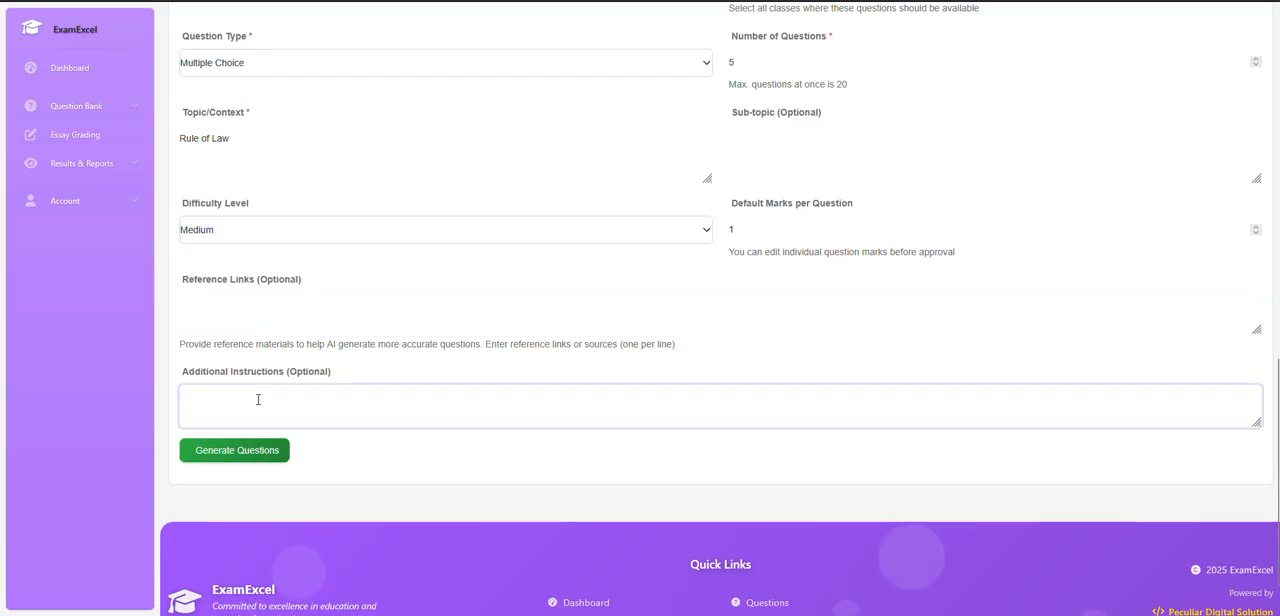
pyautogui.write('WAEC ')
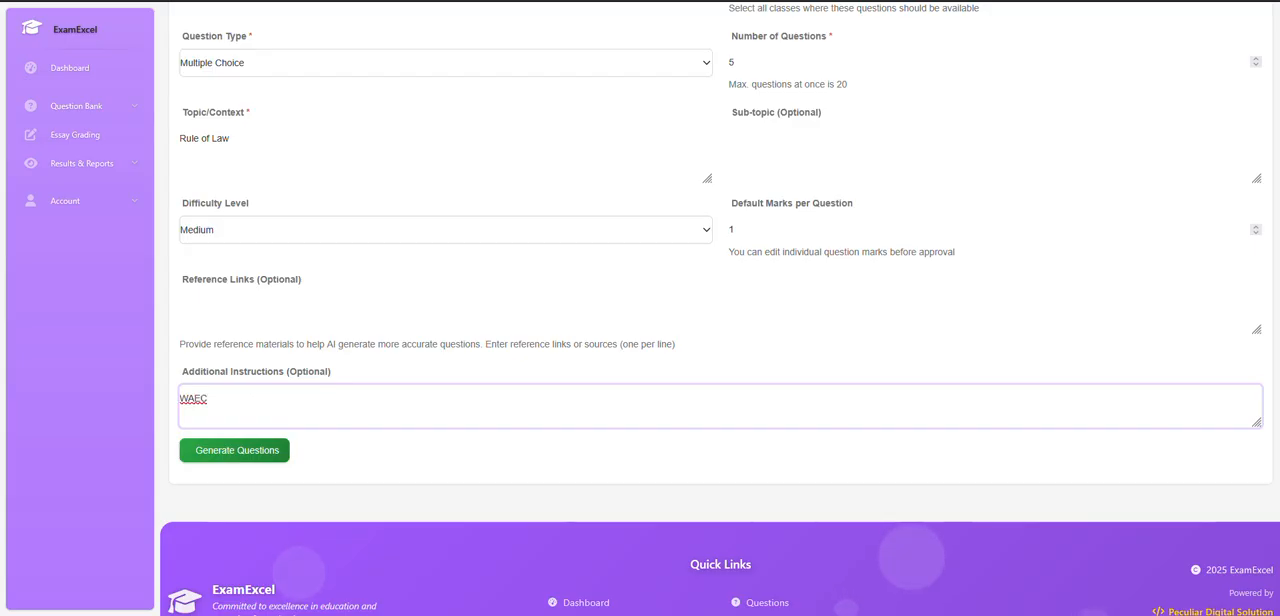
pyautogui.write('standard')
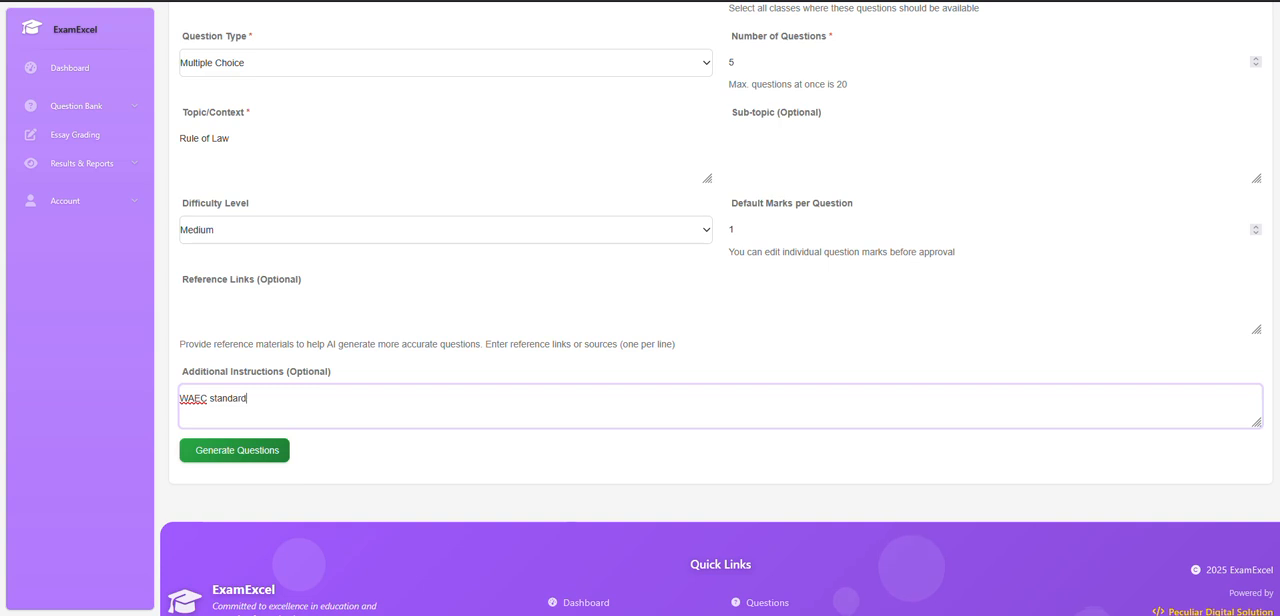
pyautogui.click(180, 398)
pyautogui.write('MA')
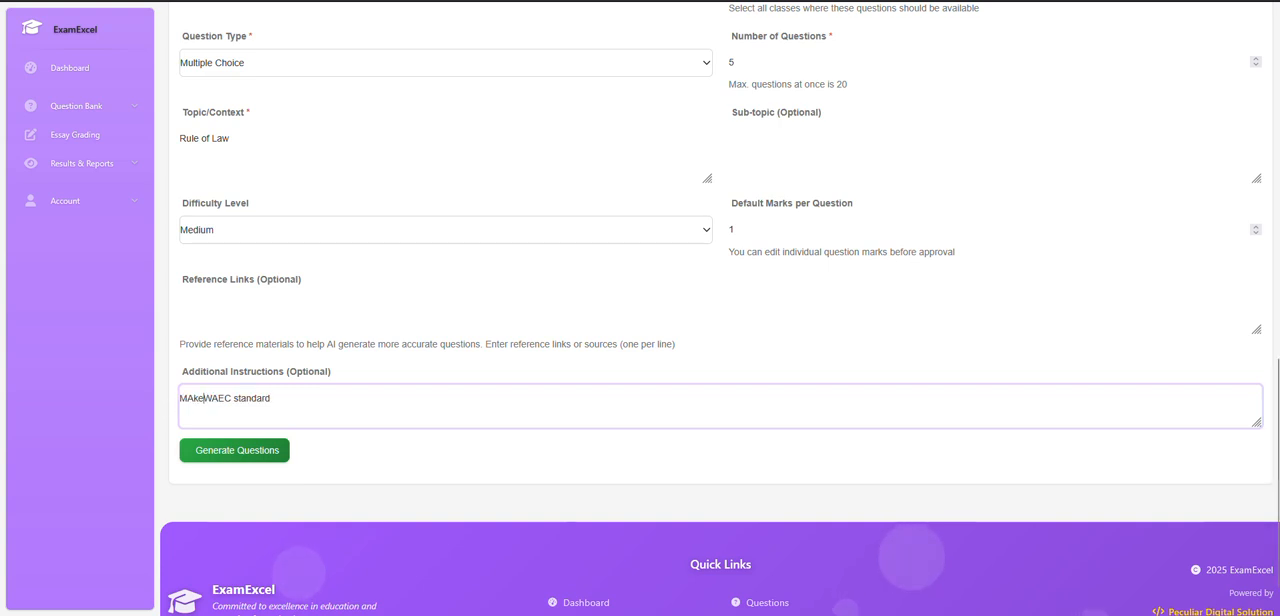
pyautogui.press('BackSpace')
pyautogui.write('ake it')
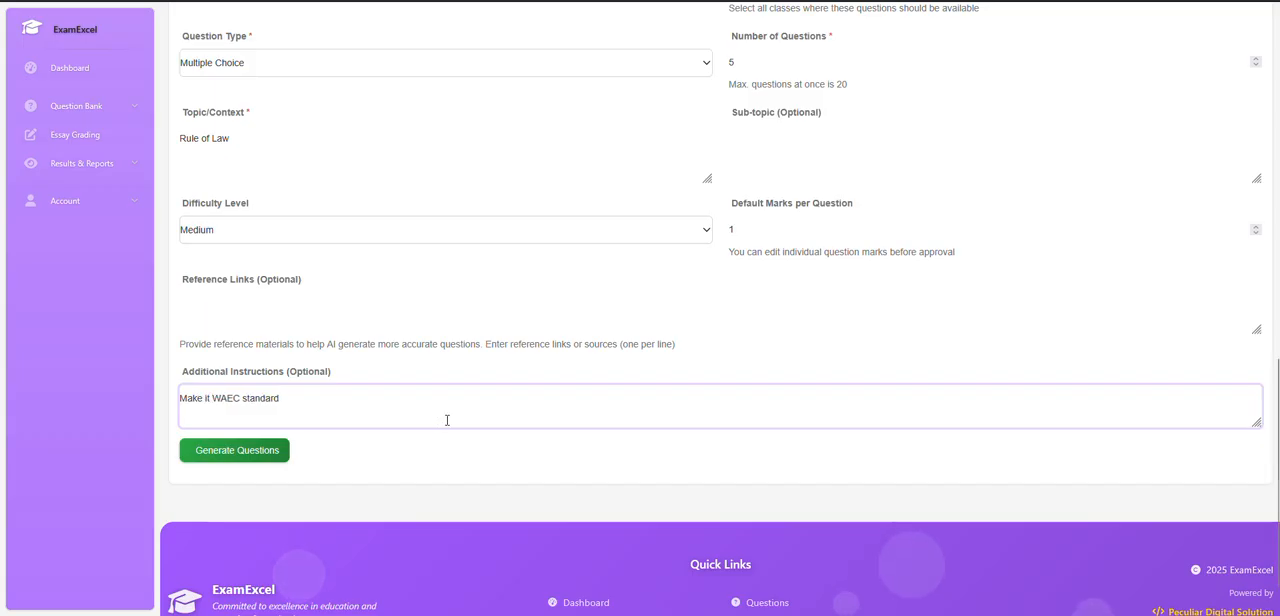
# Set the default marks per question to 2 and generate the questions.
pyautogui.click(1257, 228)
pyautogui.click(1257, 228)
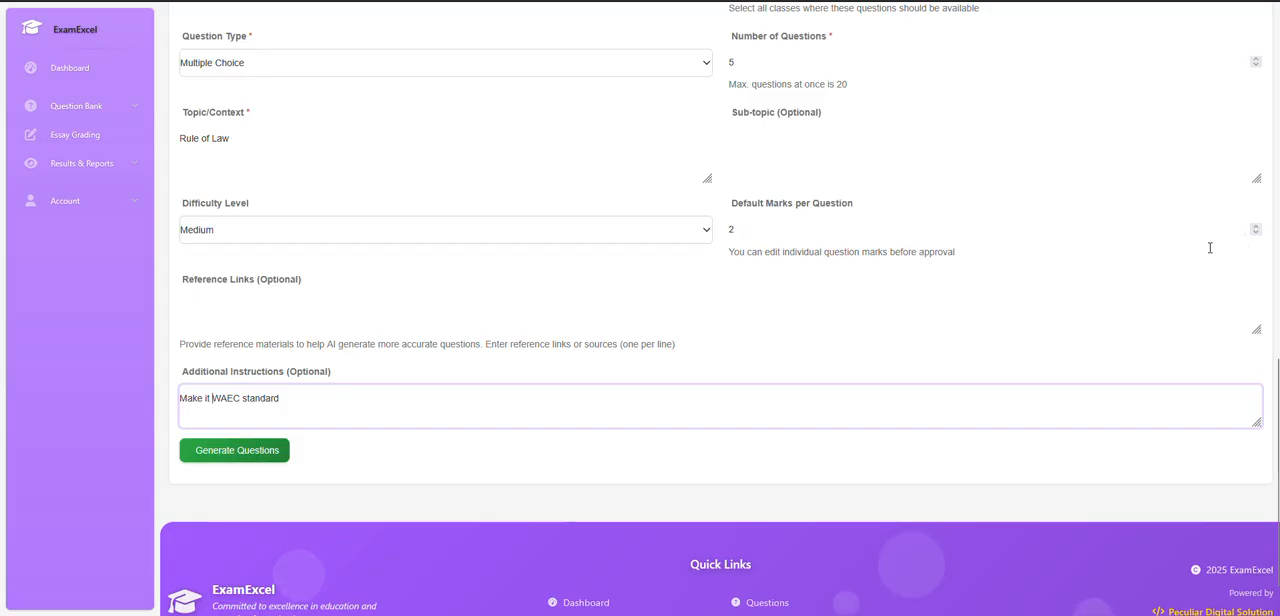
pyautogui.click(238, 451)
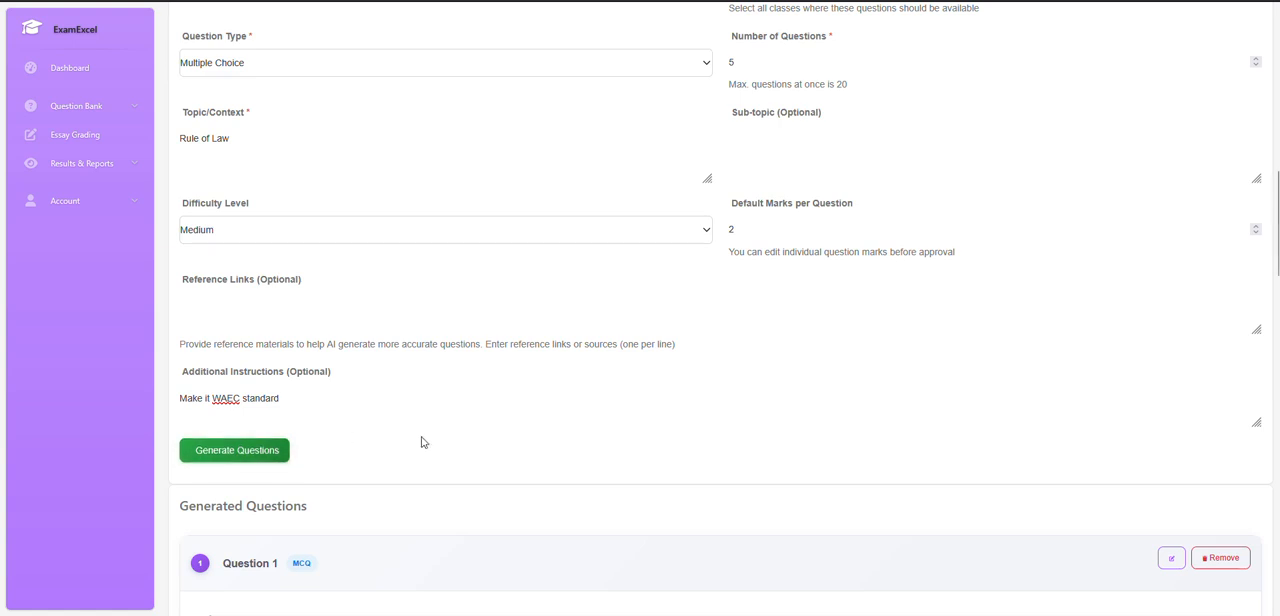
# Review the generated questions with their options, marked answers and marks, and recheck the disclaimer and generation settings.
pyautogui.scroll(-2, 423, 444)
pyautogui.scroll(-2, 670, 449)
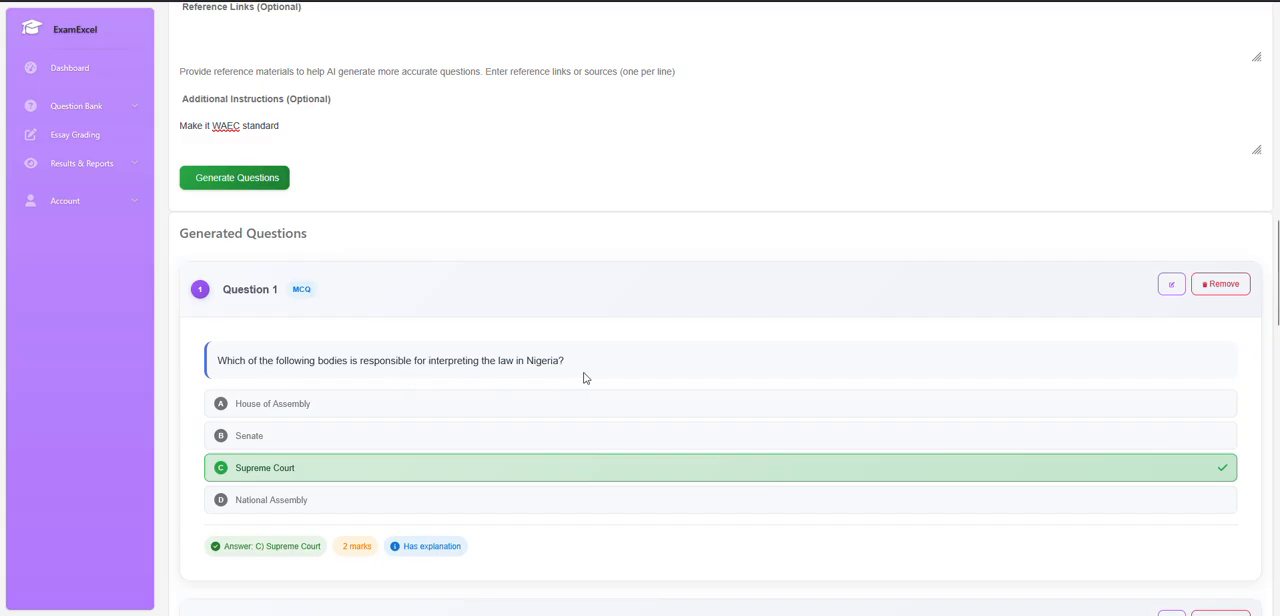
pyautogui.scroll(-2, 449, 460)
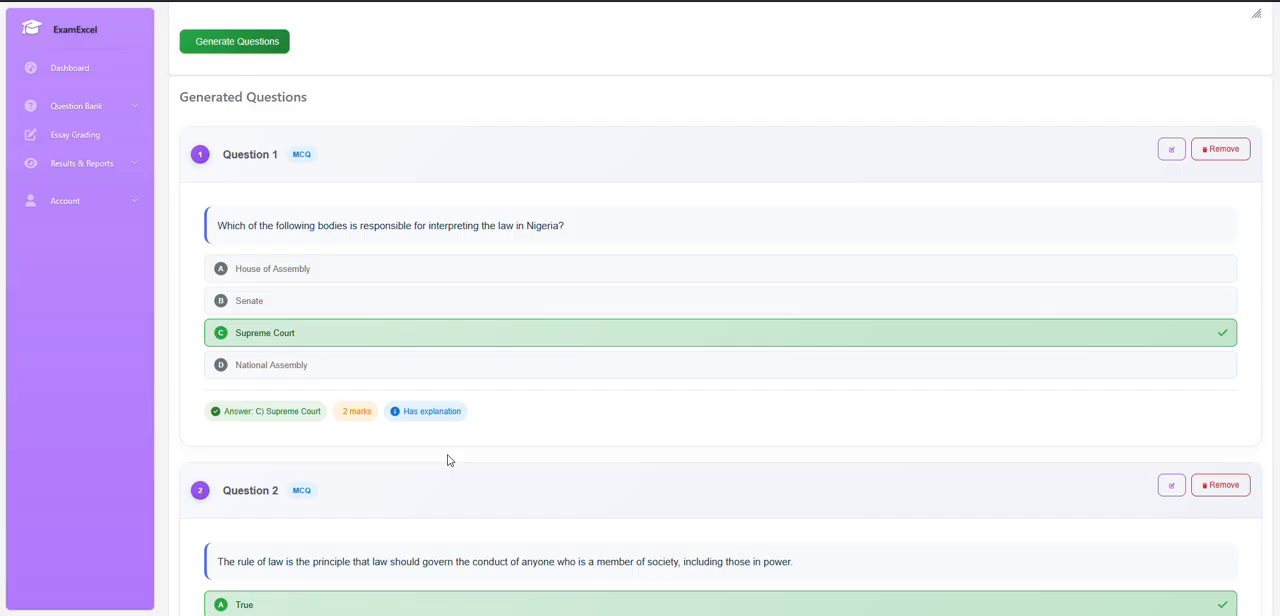
pyautogui.scroll(15, 448, 460)
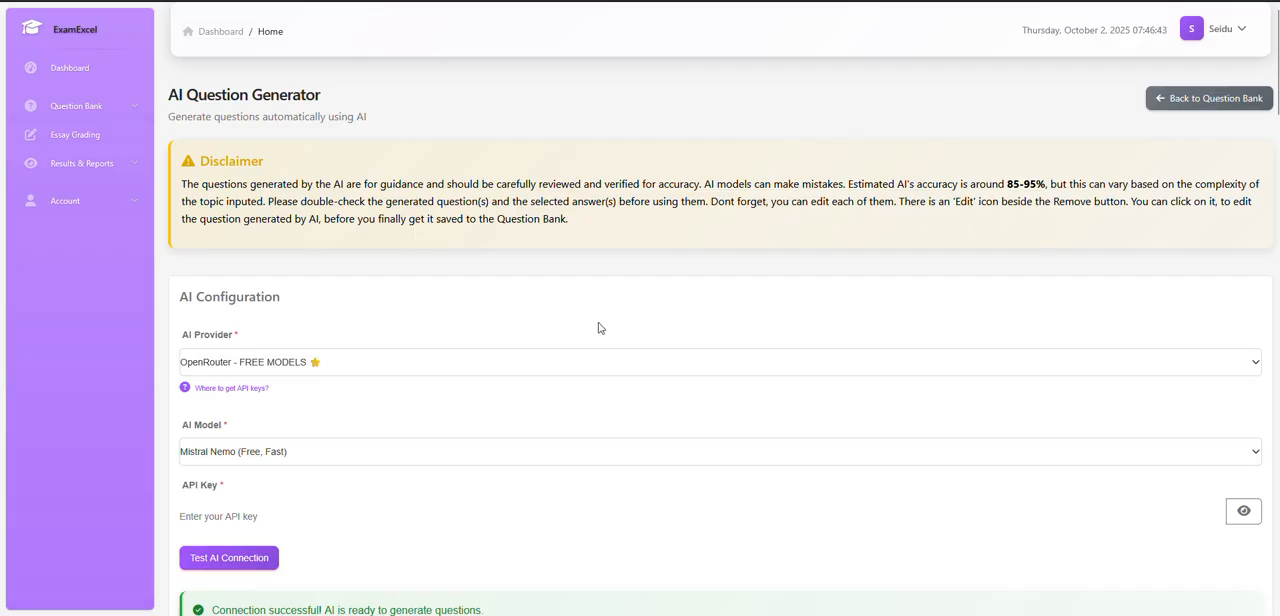
pyautogui.scroll(-7, 600, 330)
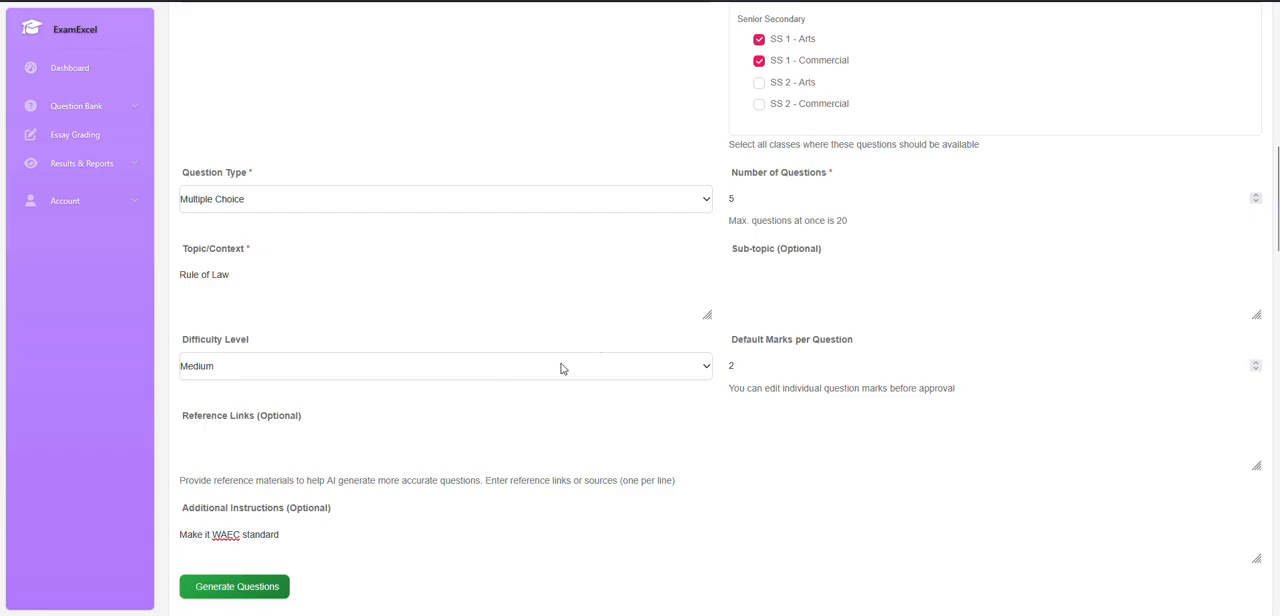
pyautogui.scroll(-5, 563, 368)
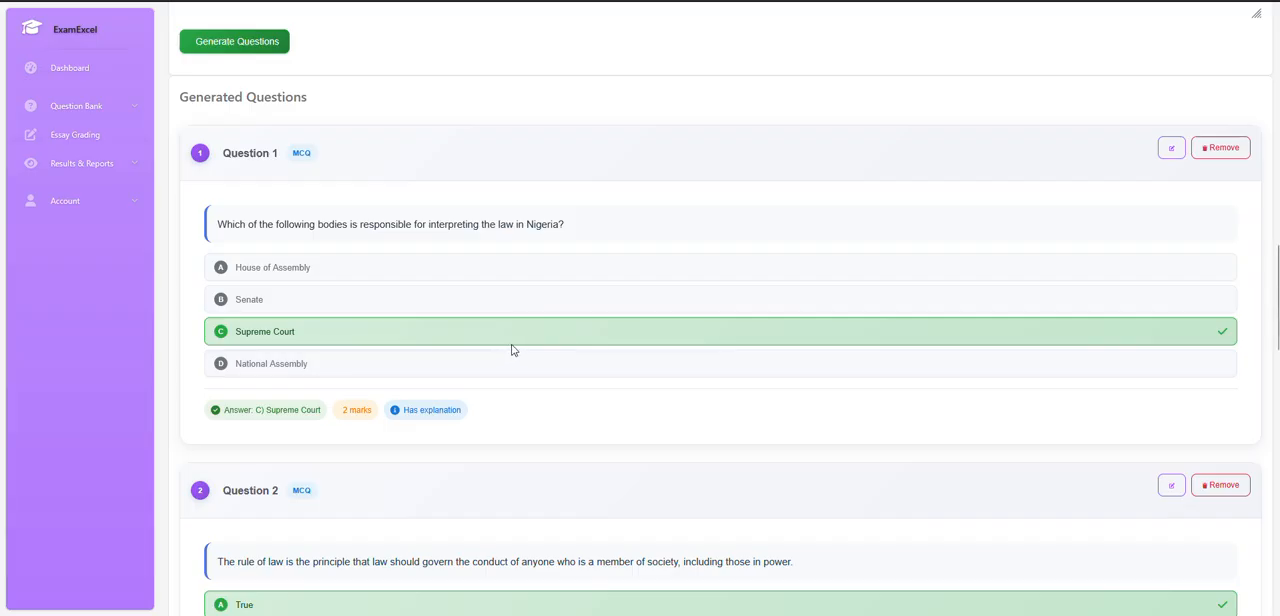
pyautogui.scroll(-3, 511, 349)
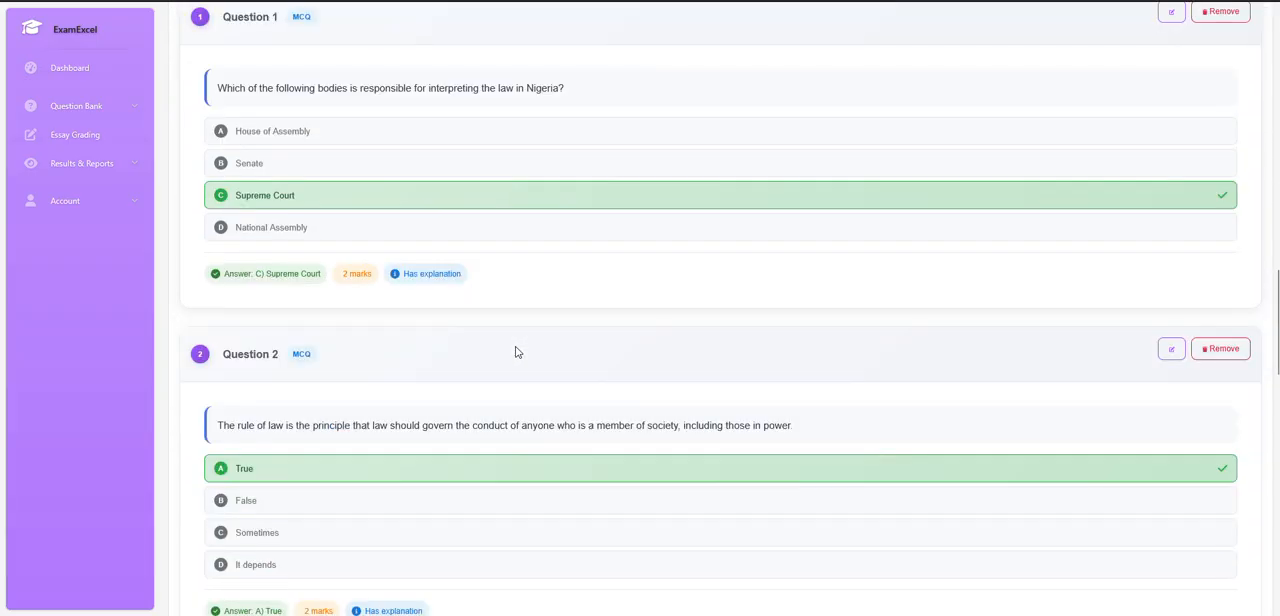
pyautogui.scroll(2, 517, 351)
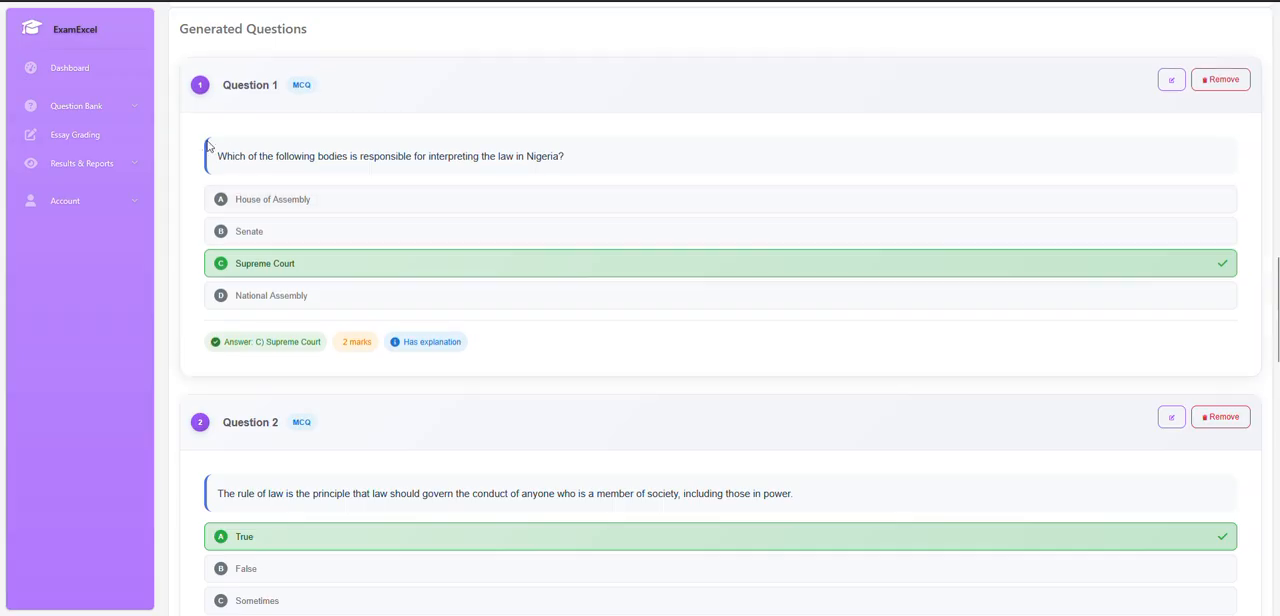
# Open generated Question 1 for editing, try adding filler text after its question wording, and remove that text.
pyautogui.click(1170, 81)
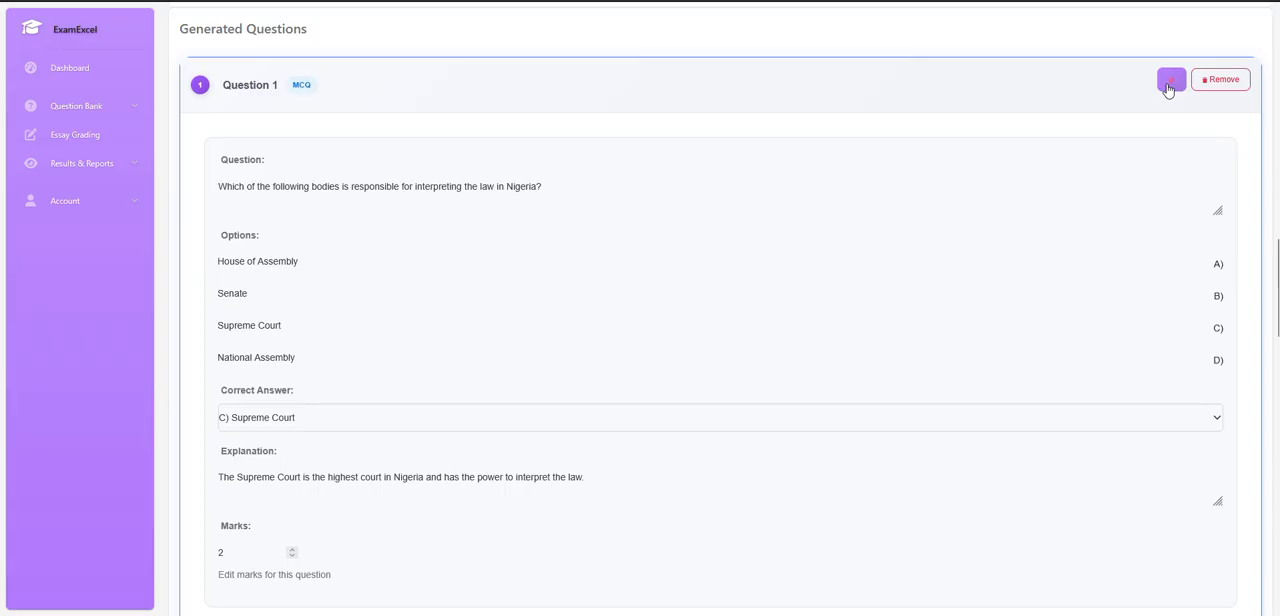
pyautogui.click(595, 193)
pyautogui.write('n sdshdbshb sbds ds bd')
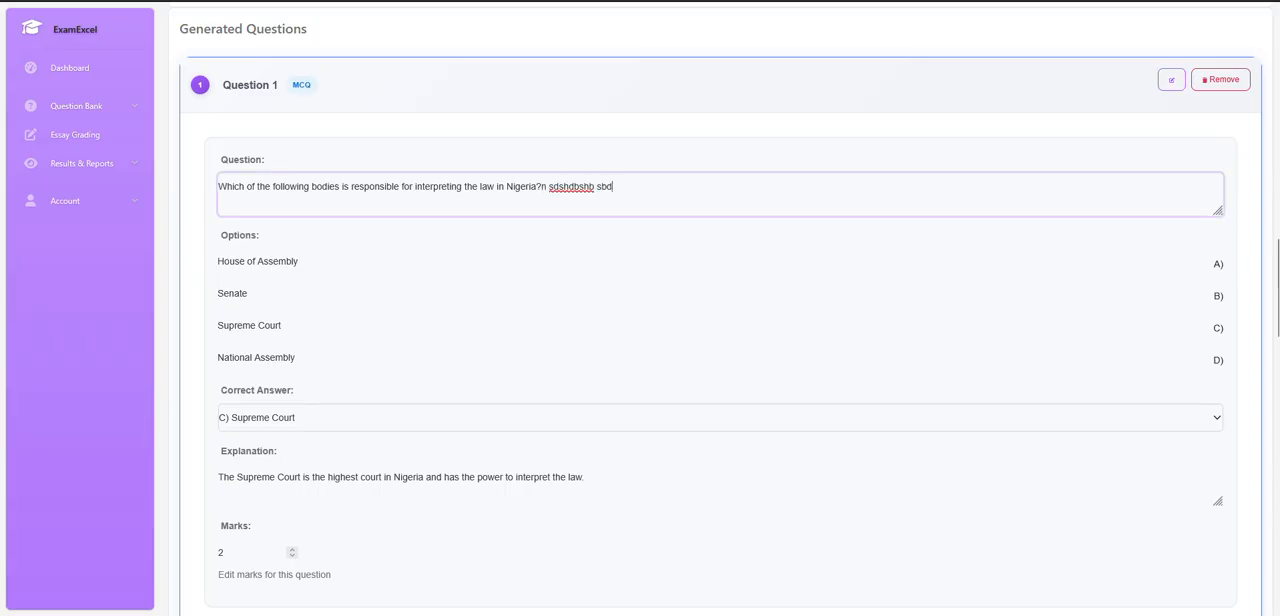
pyautogui.press('BackSpace')
pyautogui.press('BackSpace')
pyautogui.press('BackSpace')
pyautogui.press('BackSpace')
pyautogui.press('BackSpace')
pyautogui.press('BackSpace')
pyautogui.press('BackSpace')
pyautogui.press('BackSpace')
pyautogui.press('BackSpace')
pyautogui.press('BackSpace')
pyautogui.press('BackSpace')
pyautogui.press('BackSpace')
pyautogui.press('BackSpace')
pyautogui.press('BackSpace')
pyautogui.press('BackSpace')
pyautogui.press('BackSpace')
pyautogui.press('BackSpace')
pyautogui.press('BackSpace')
pyautogui.press('BackSpace')
pyautogui.press('BackSpace')
pyautogui.press('BackSpace')
pyautogui.press('BackSpace')
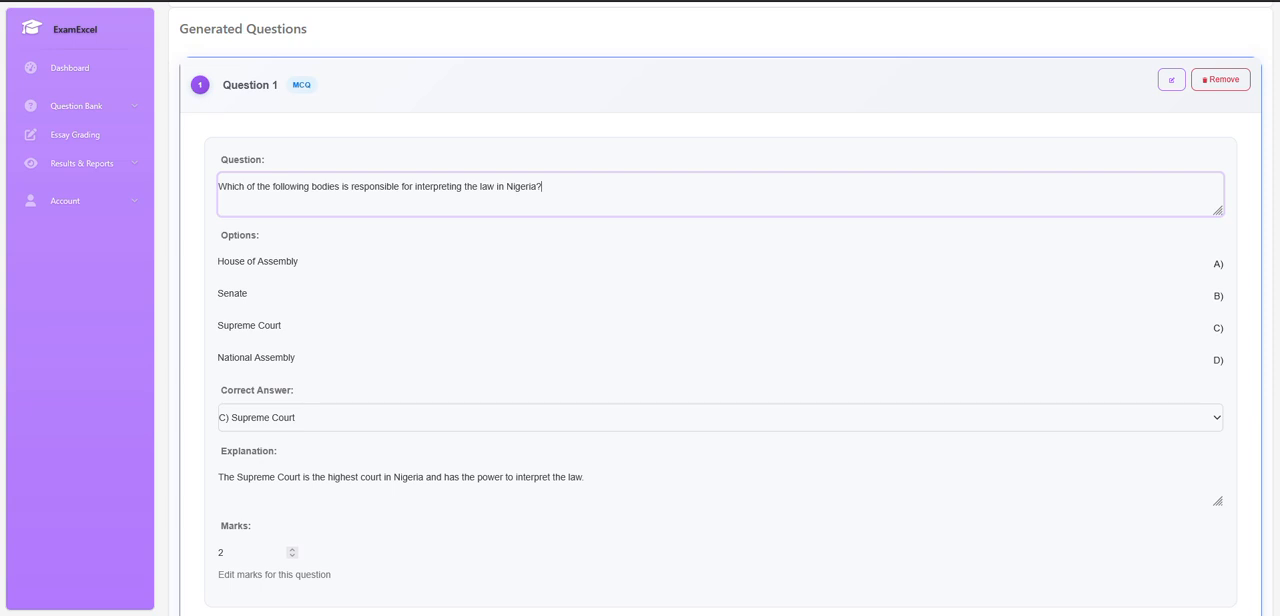
pyautogui.write('hhds')
pyautogui.press('BackSpace')
pyautogui.press('BackSpace')
pyautogui.press('BackSpace')
pyautogui.press('BackSpace')
# Try B) Senate as the correct answer of generated Question 1, restore C) Supreme Court, and recheck the answer choices.
pyautogui.click(331, 261)
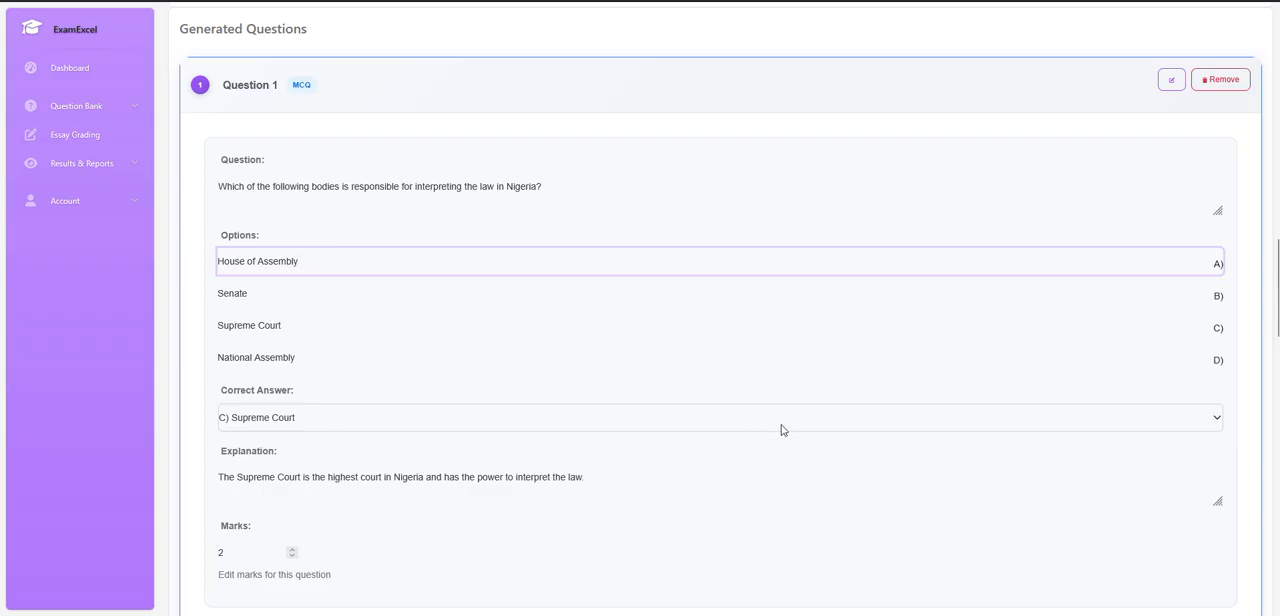
pyautogui.click(290, 422)
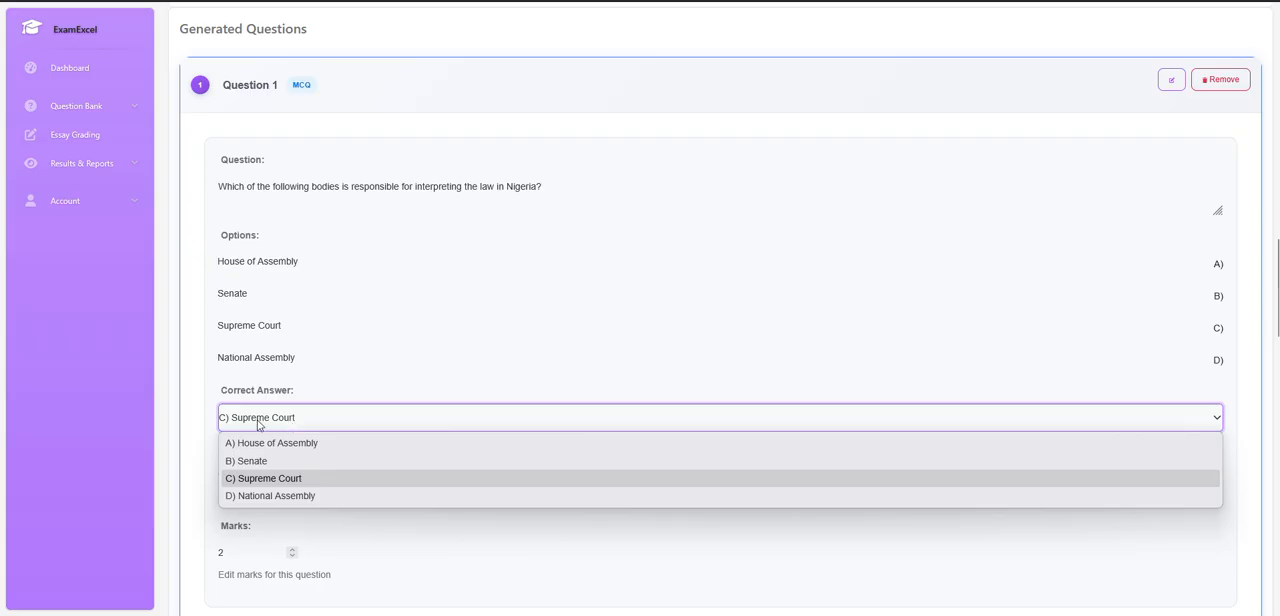
pyautogui.click(262, 461)
pyautogui.click(297, 417)
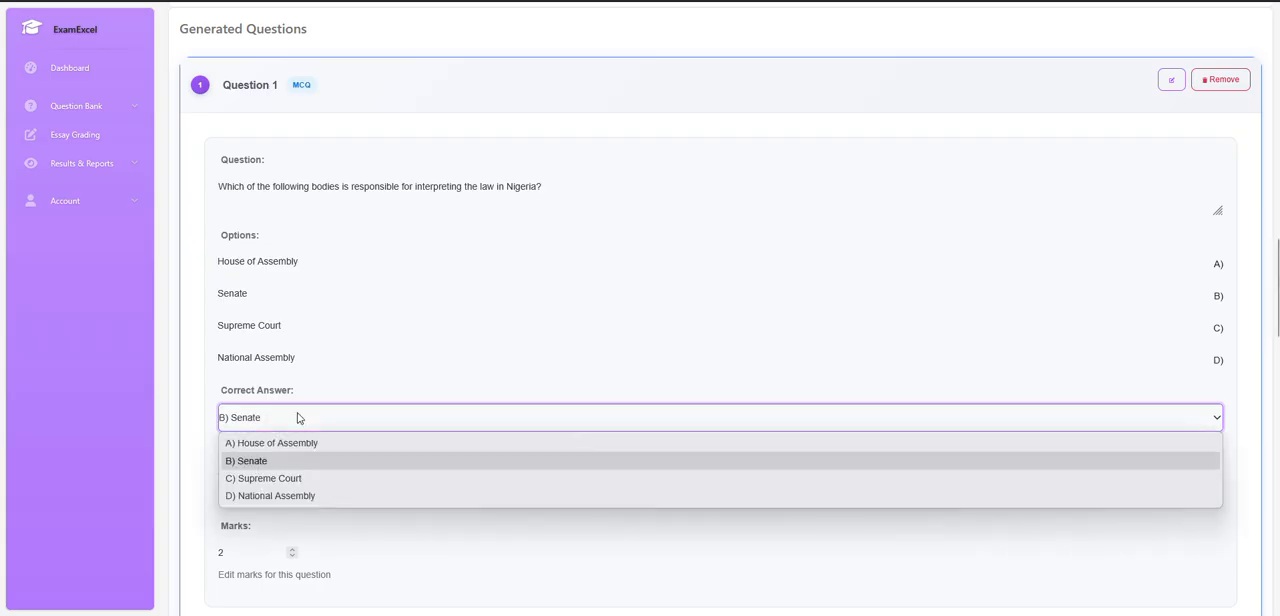
pyautogui.click(297, 474)
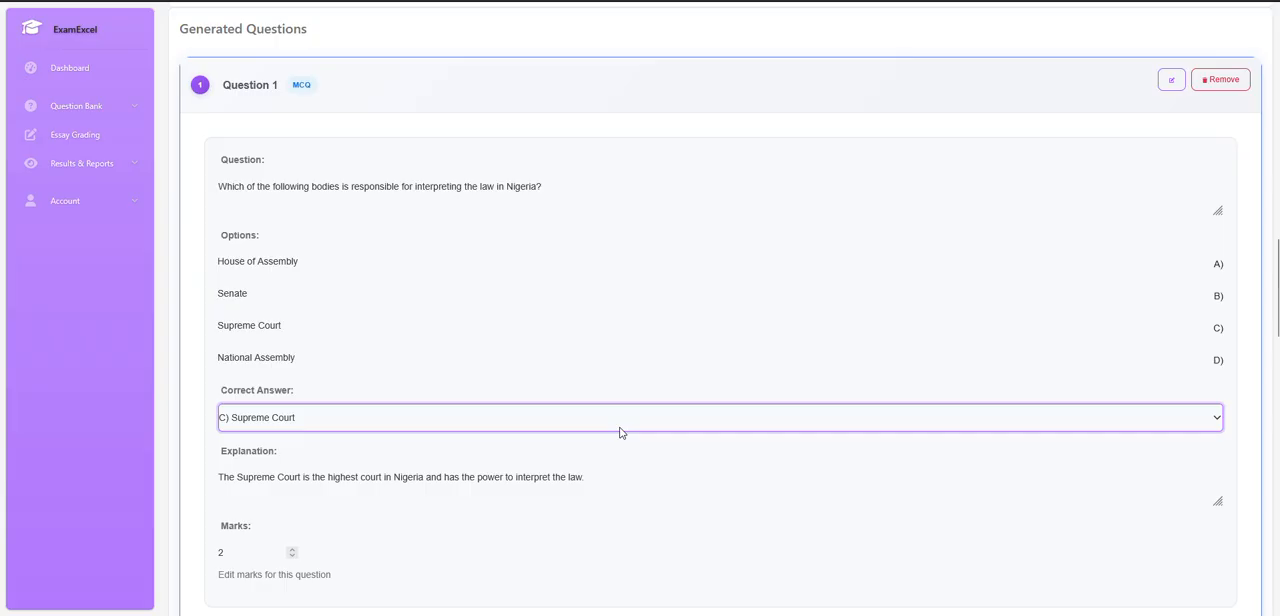
pyautogui.click(329, 420)
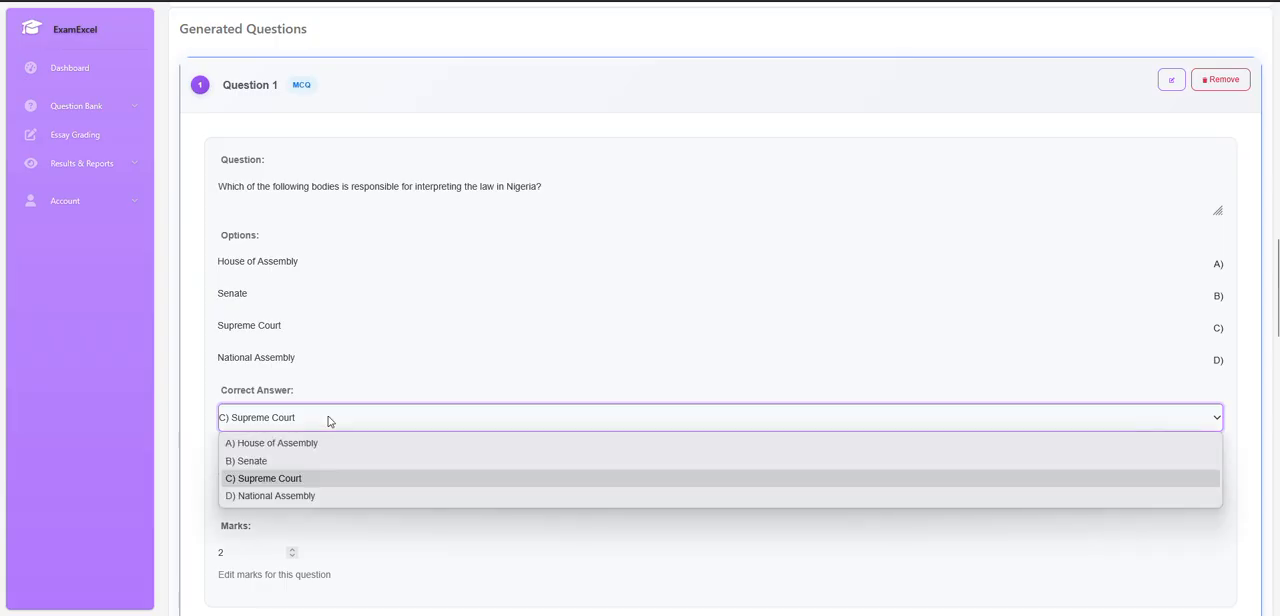
pyautogui.click(329, 420)
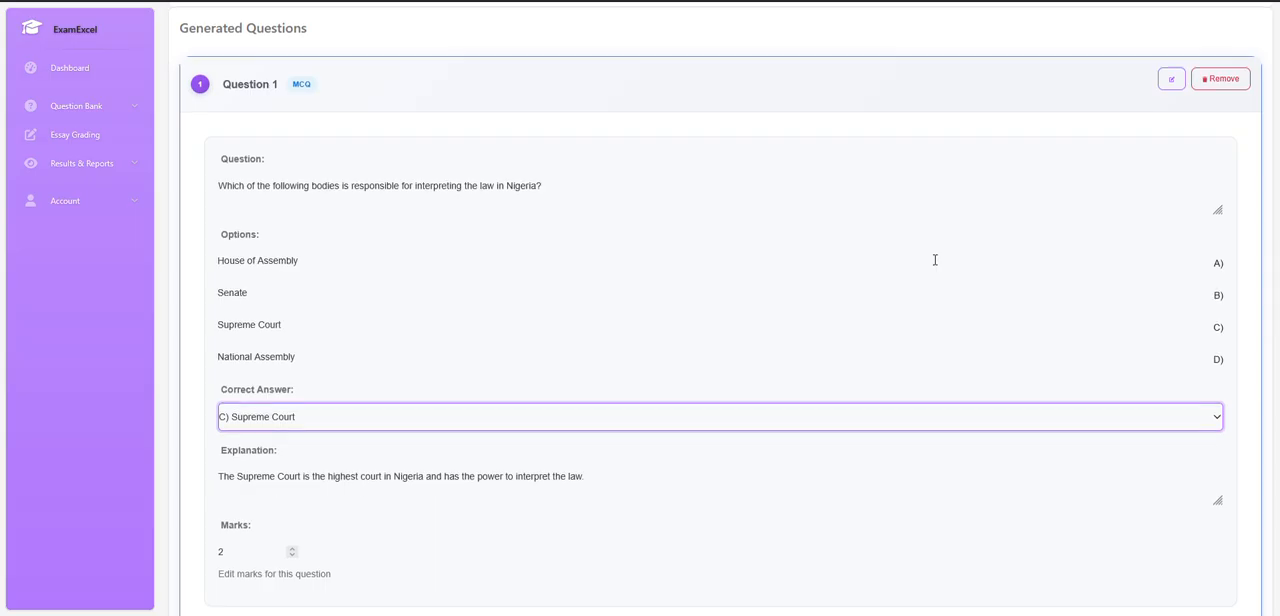
# Review generated Questions 1 to 5, checking each one's wording, options, marked answer, explanation and marks.
pyautogui.scroll(-2, 933, 261)
pyautogui.scroll(3, 897, 245)
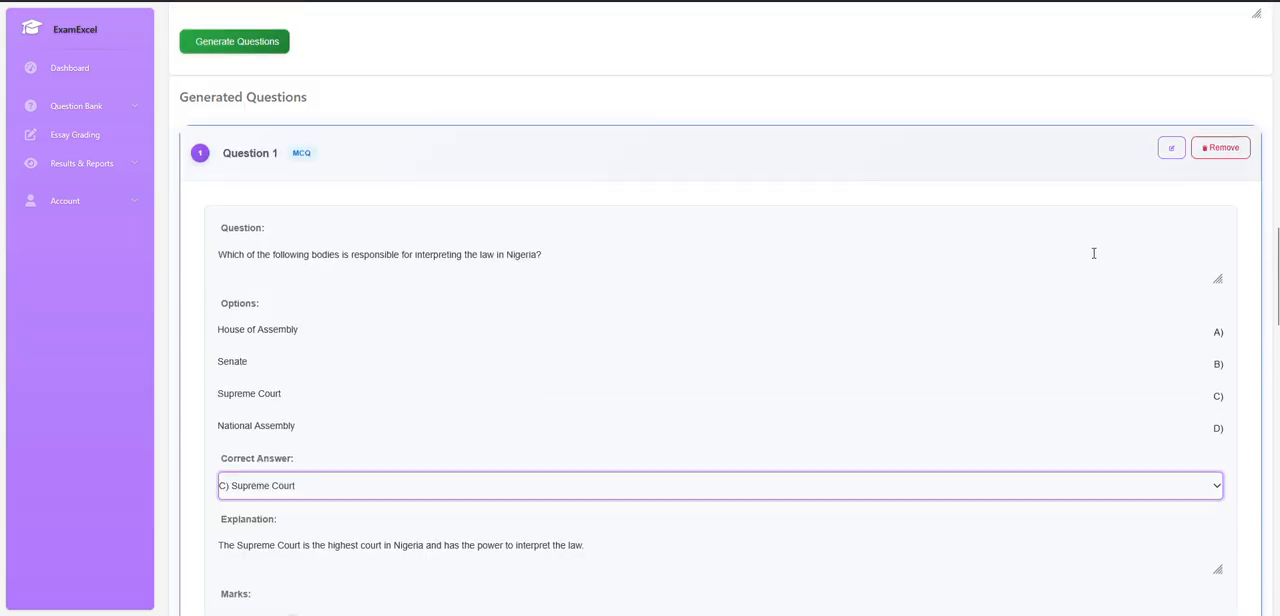
pyautogui.scroll(-1, 885, 296)
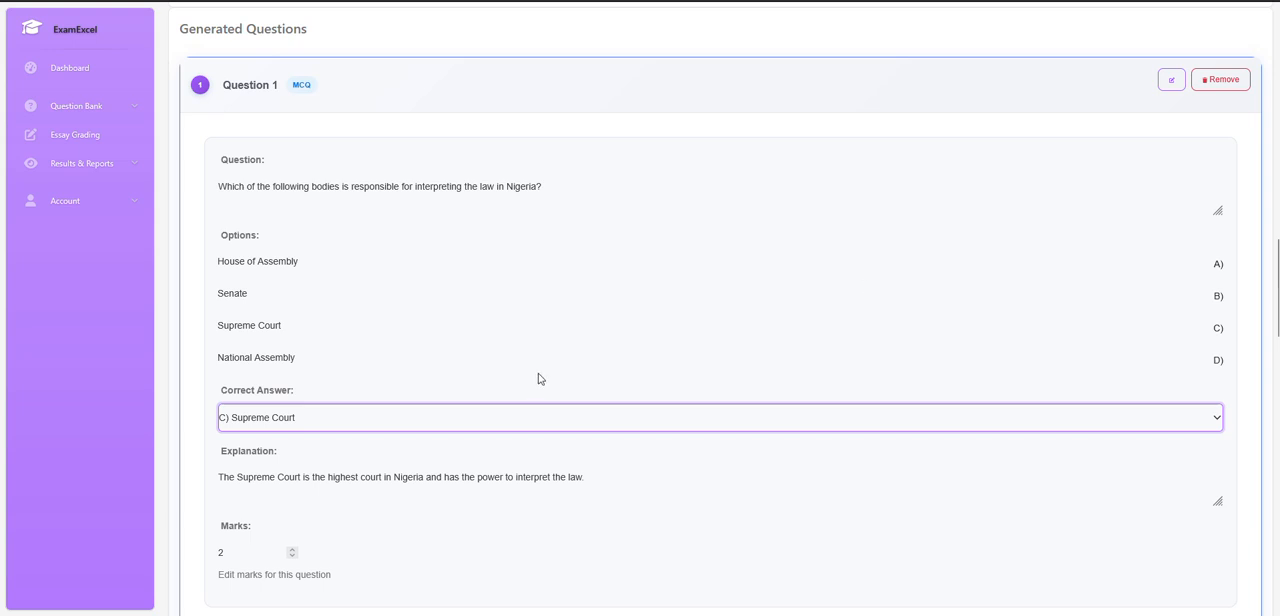
pyautogui.scroll(-5, 543, 372)
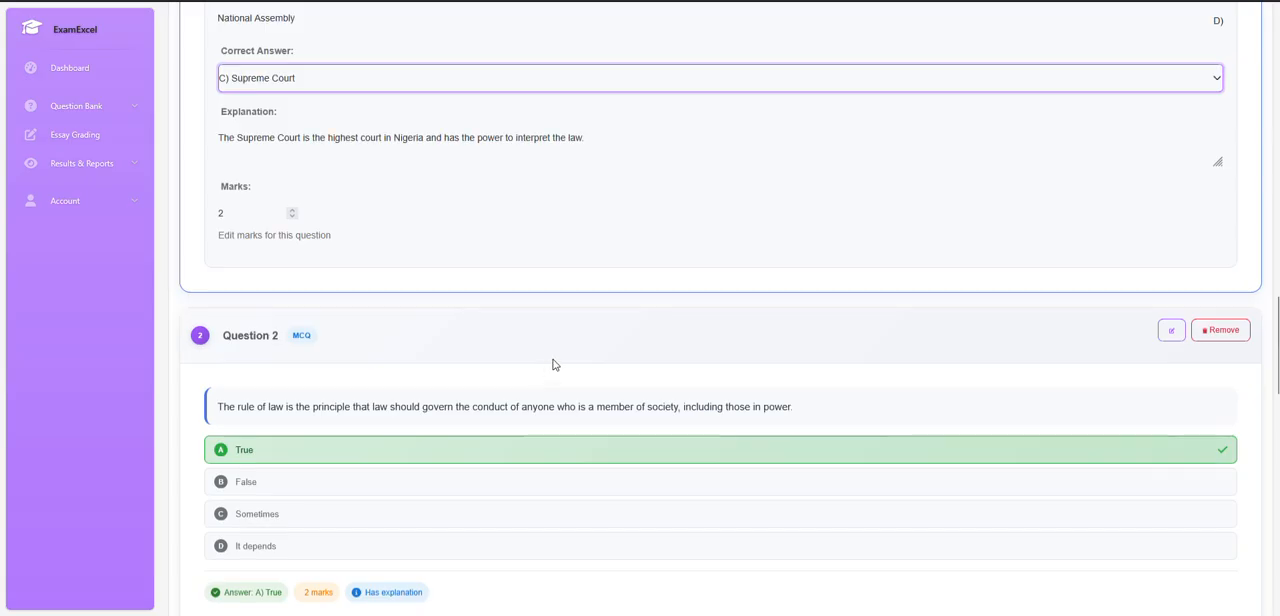
pyautogui.scroll(-3, 553, 364)
pyautogui.scroll(-1, 573, 369)
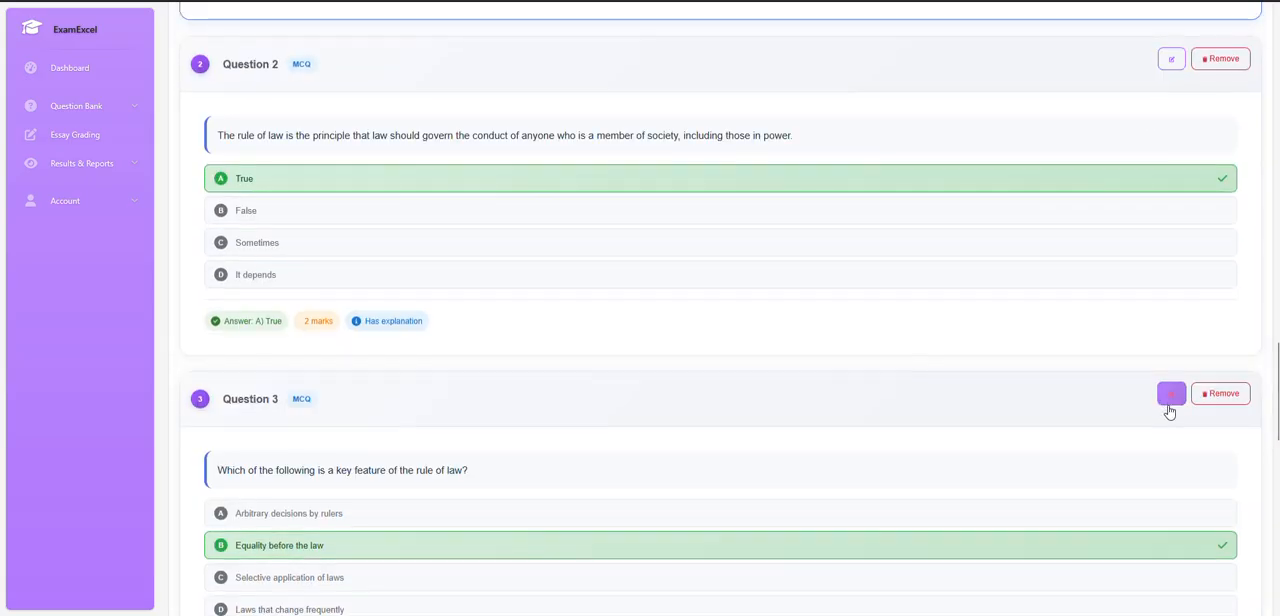
pyautogui.scroll(-4, 840, 314)
pyautogui.scroll(-4, 845, 330)
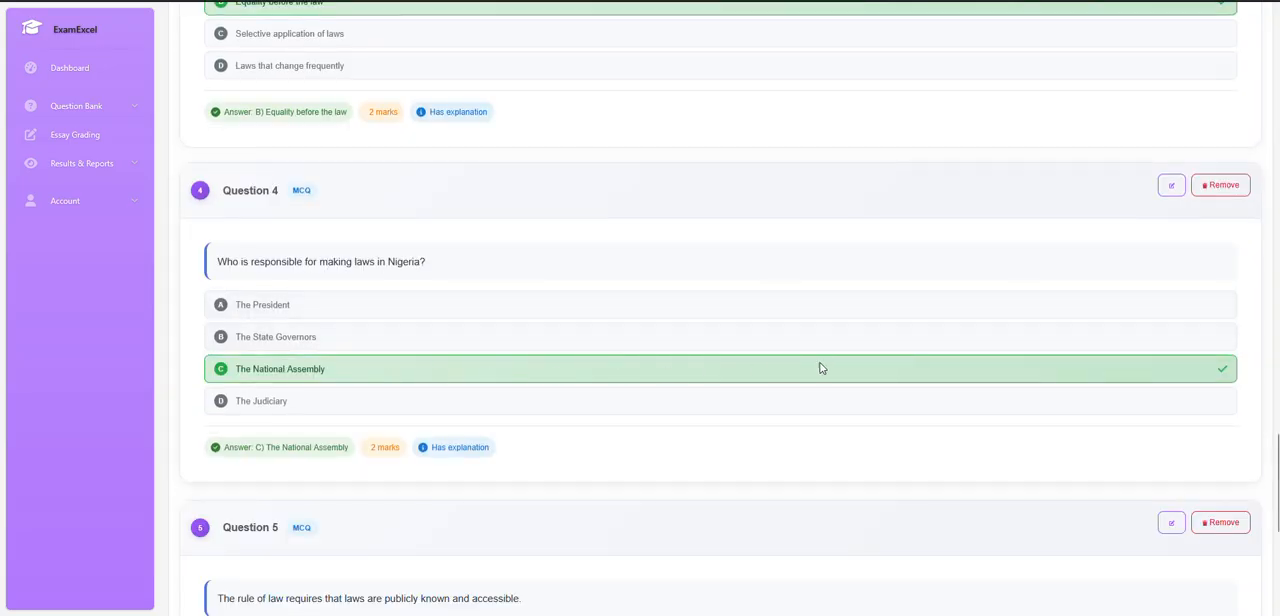
pyautogui.scroll(-3, 909, 361)
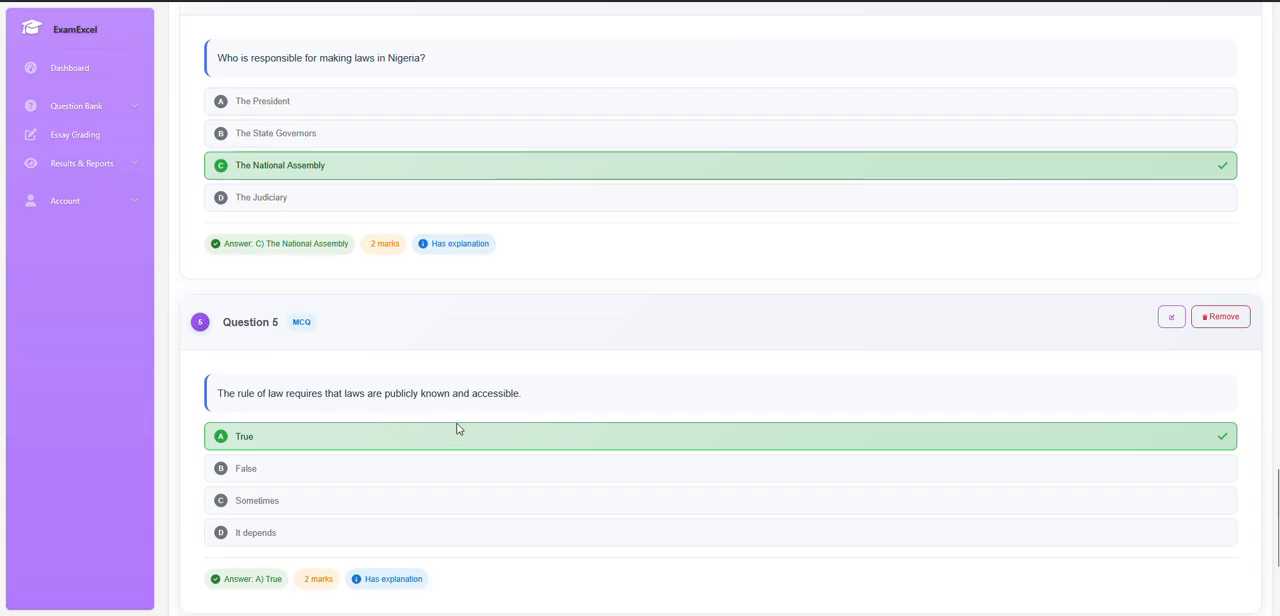
pyautogui.scroll(-2, 780, 454)
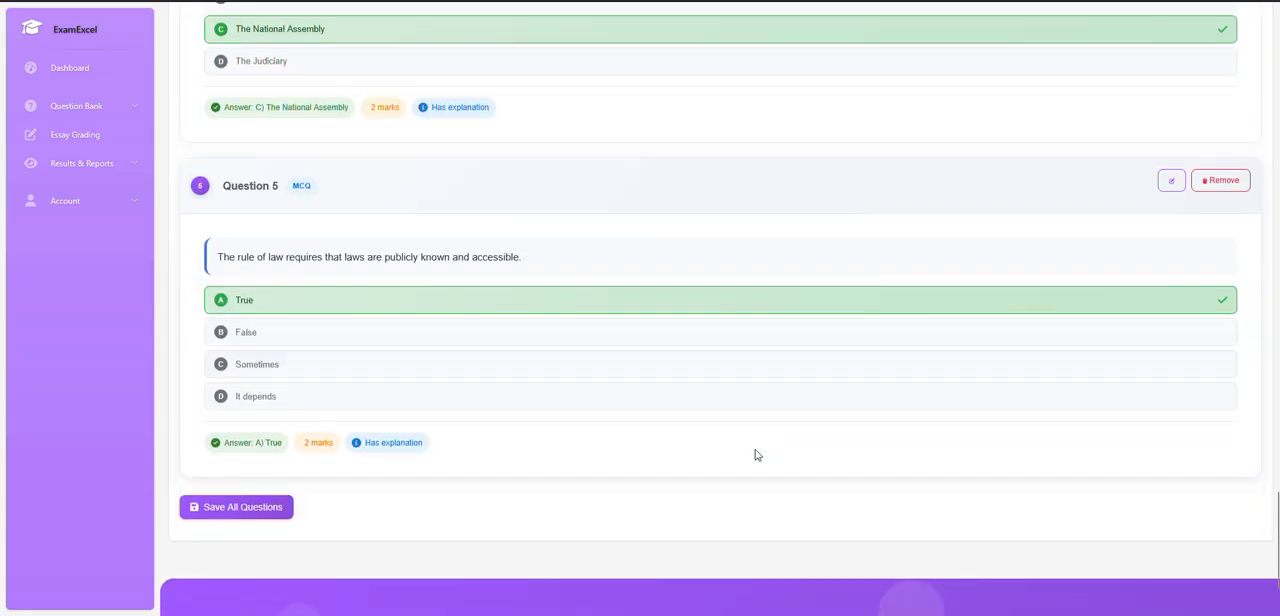
# Save all generated questions and go to the question bank to check them in the My Questions list.
pyautogui.click(236, 508)
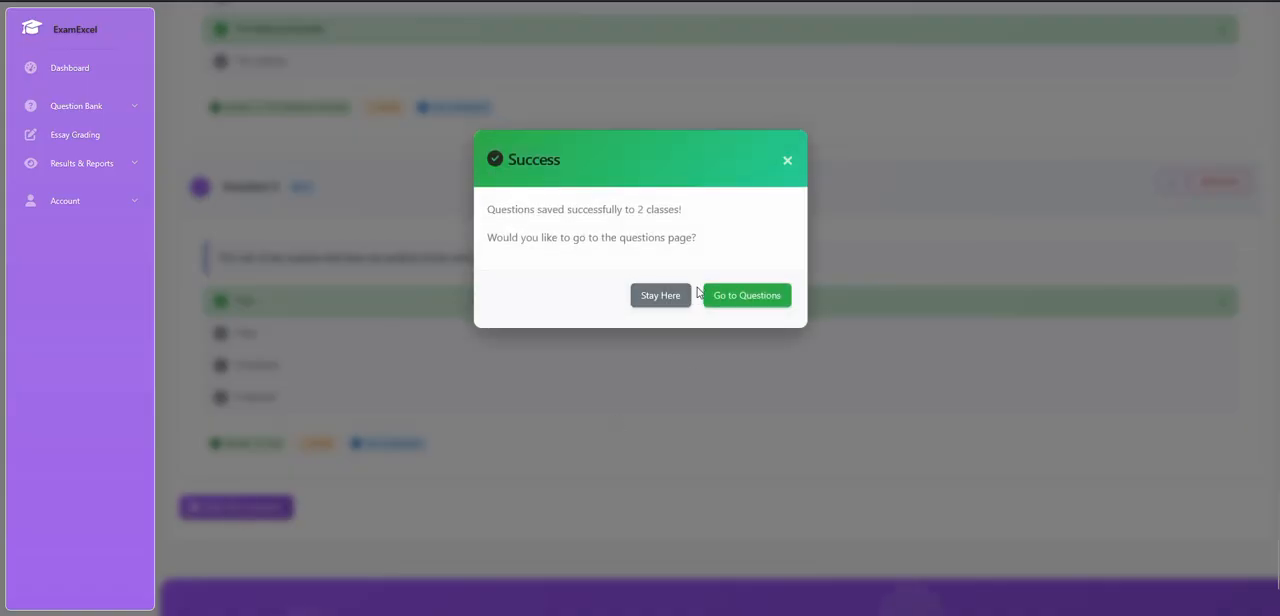
pyautogui.click(746, 296)
pyautogui.scroll(-3, 802, 510)
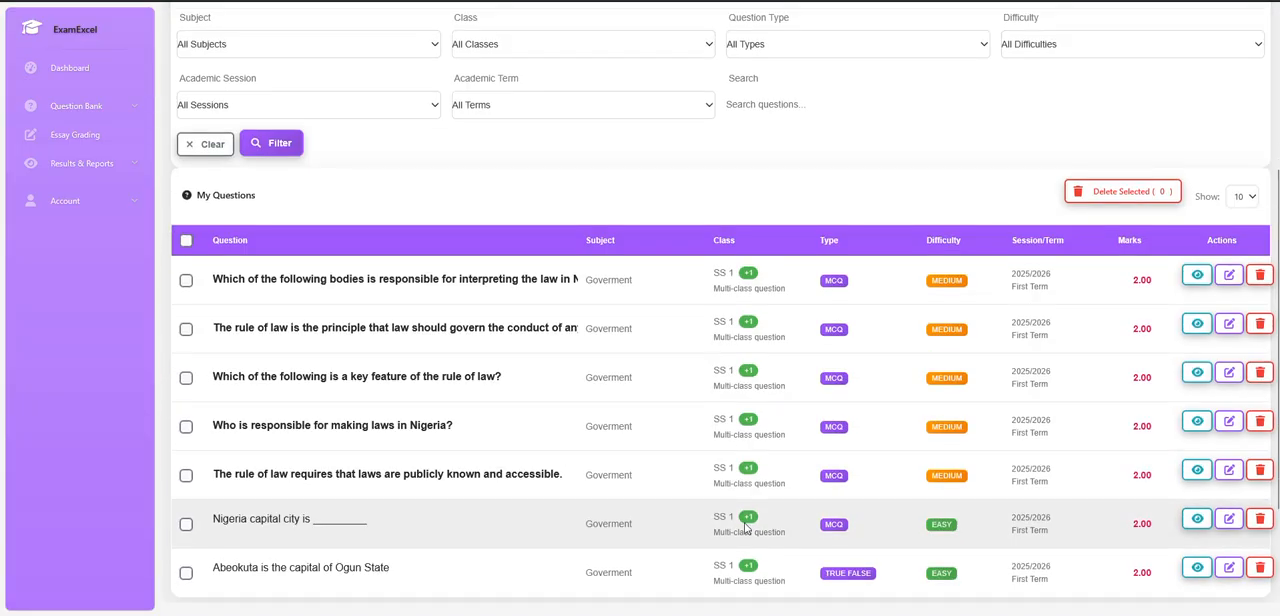
pyautogui.scroll(-2, 494, 487)
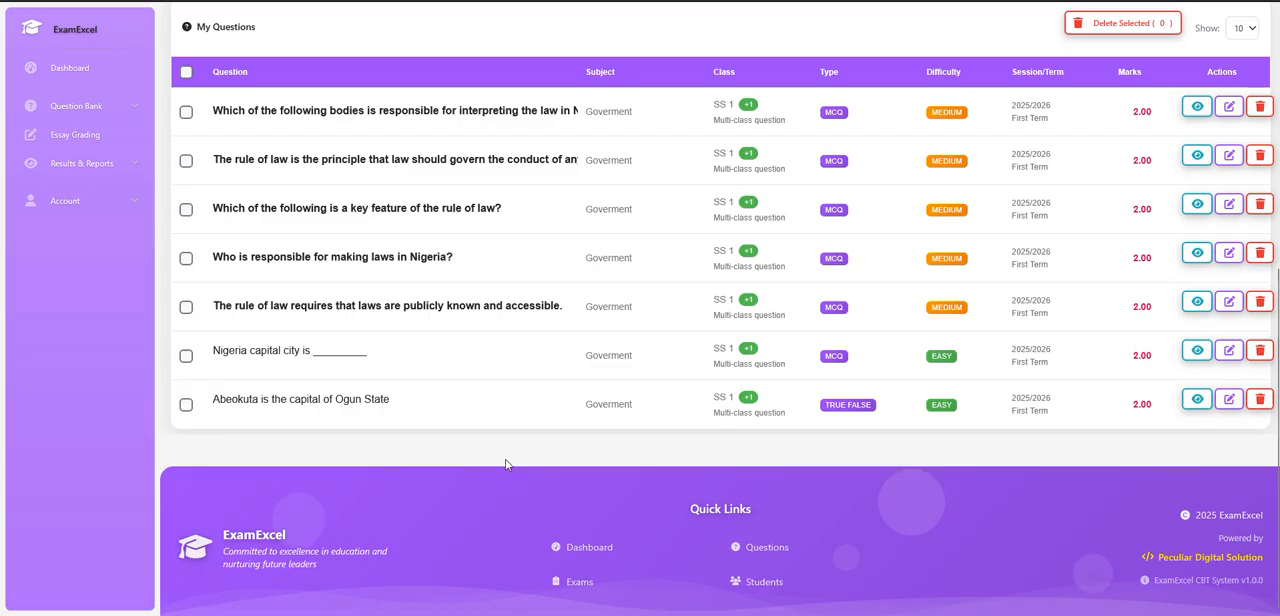
pyautogui.scroll(2, 505, 466)
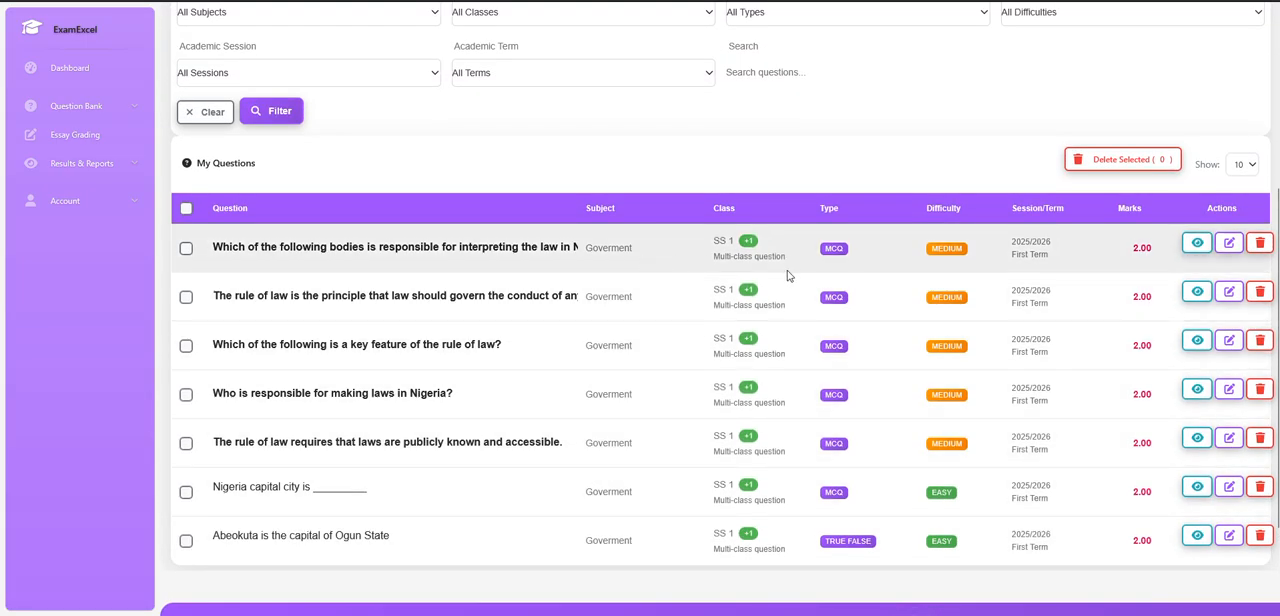
# Preview the saved question about interpreting the law in Nigeria, check all its assigned classes, and close the preview.
pyautogui.click(1197, 247)
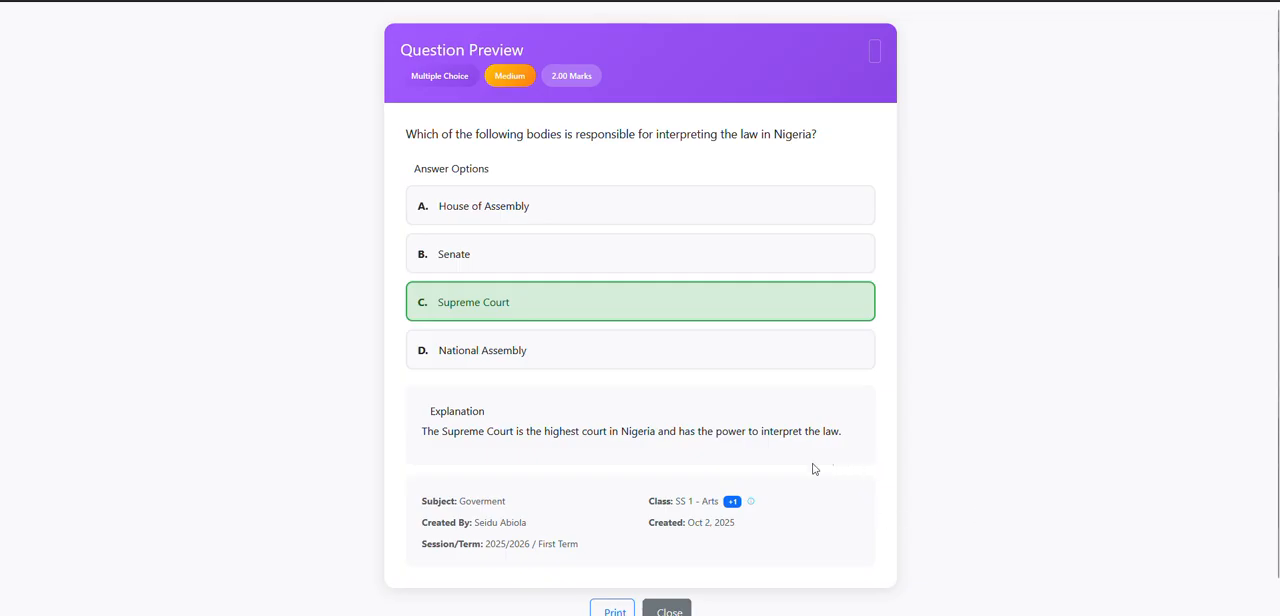
pyautogui.moveTo(752, 501)
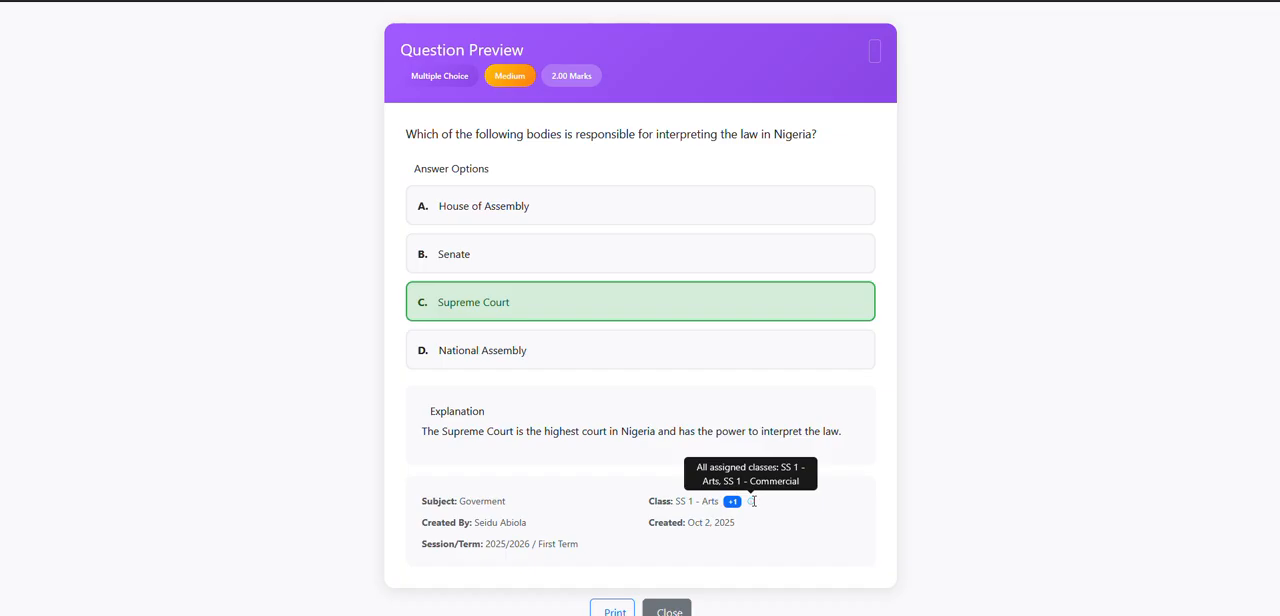
pyautogui.scroll(-1, 753, 501)
pyautogui.click(672, 582)
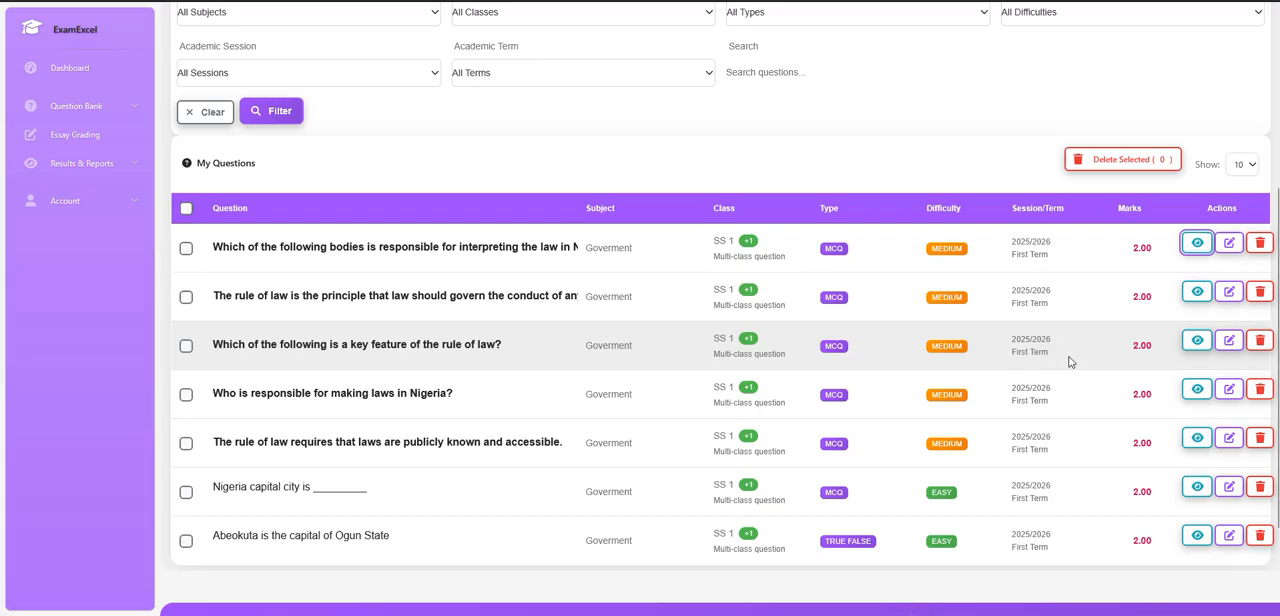
# Return from the question bank to the teacher dashboard and sign out of the account.
pyautogui.scroll(3, 1069, 361)
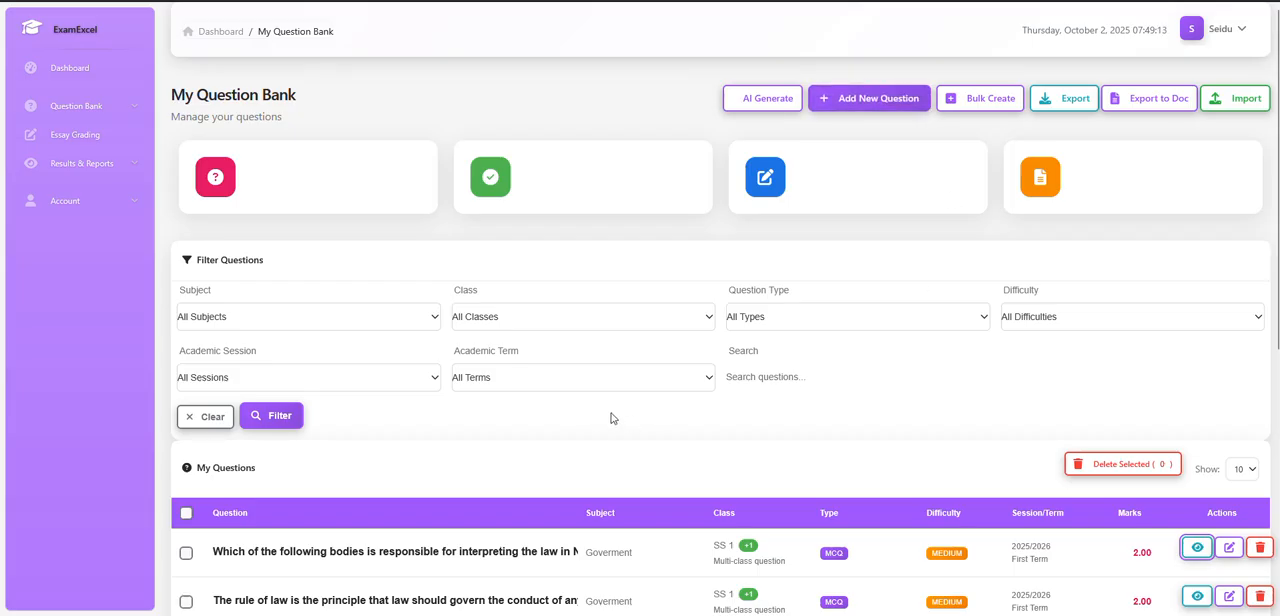
pyautogui.scroll(-2, 610, 419)
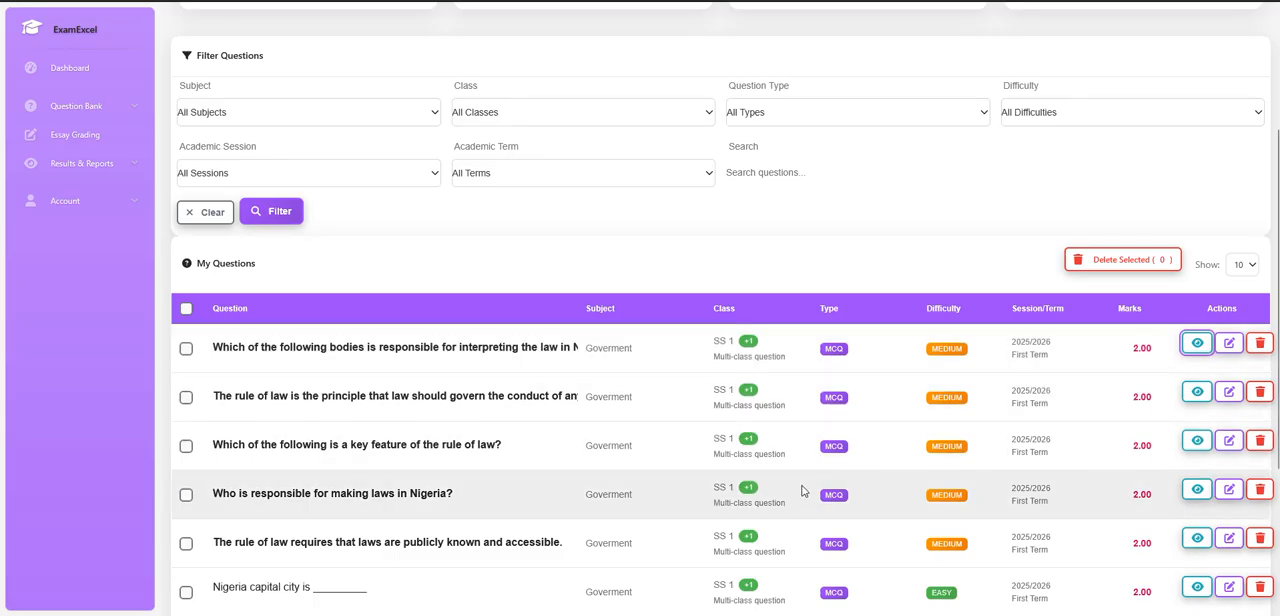
pyautogui.scroll(2, 801, 490)
pyautogui.scroll(1, 801, 490)
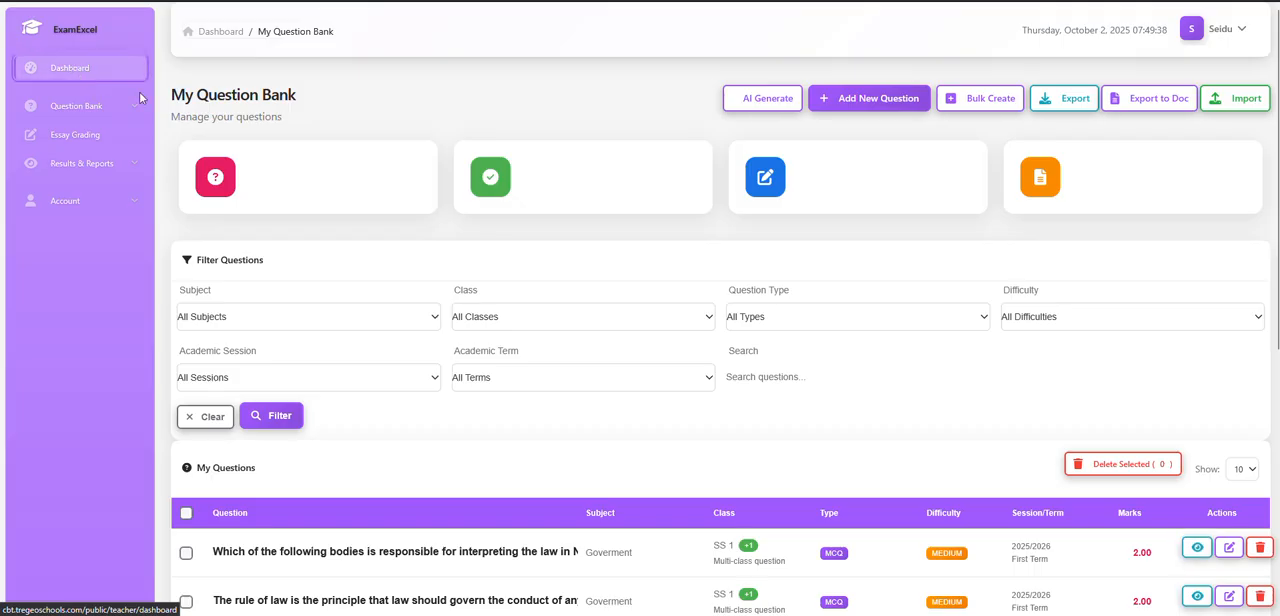
pyautogui.click(104, 84)
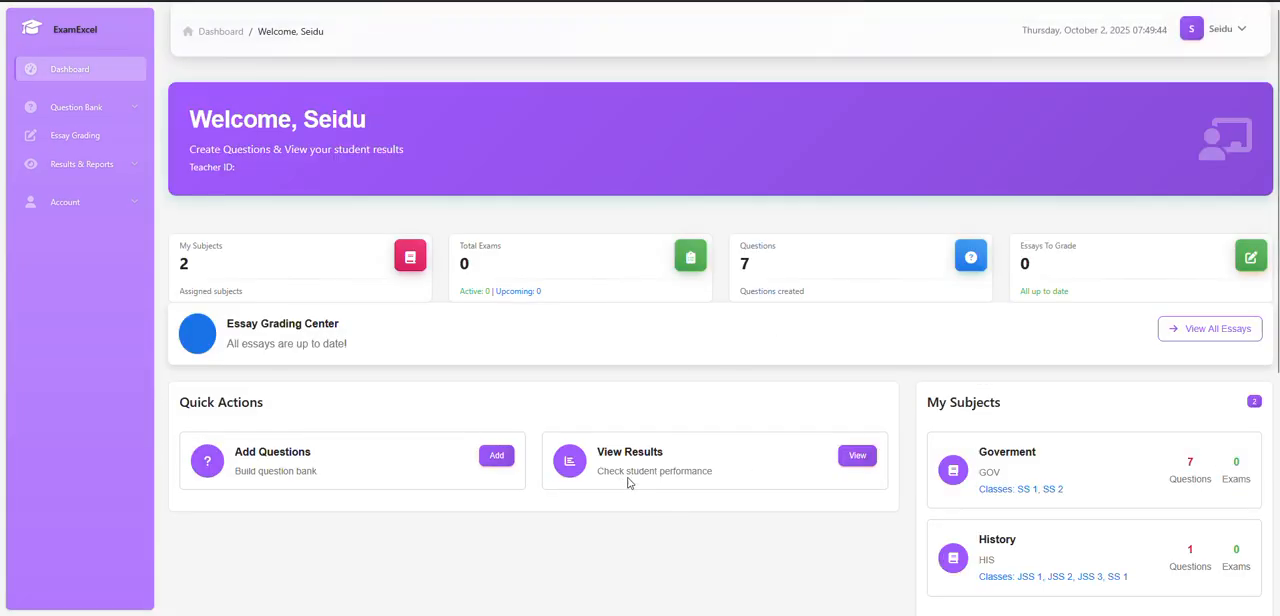
pyautogui.click(1230, 38)
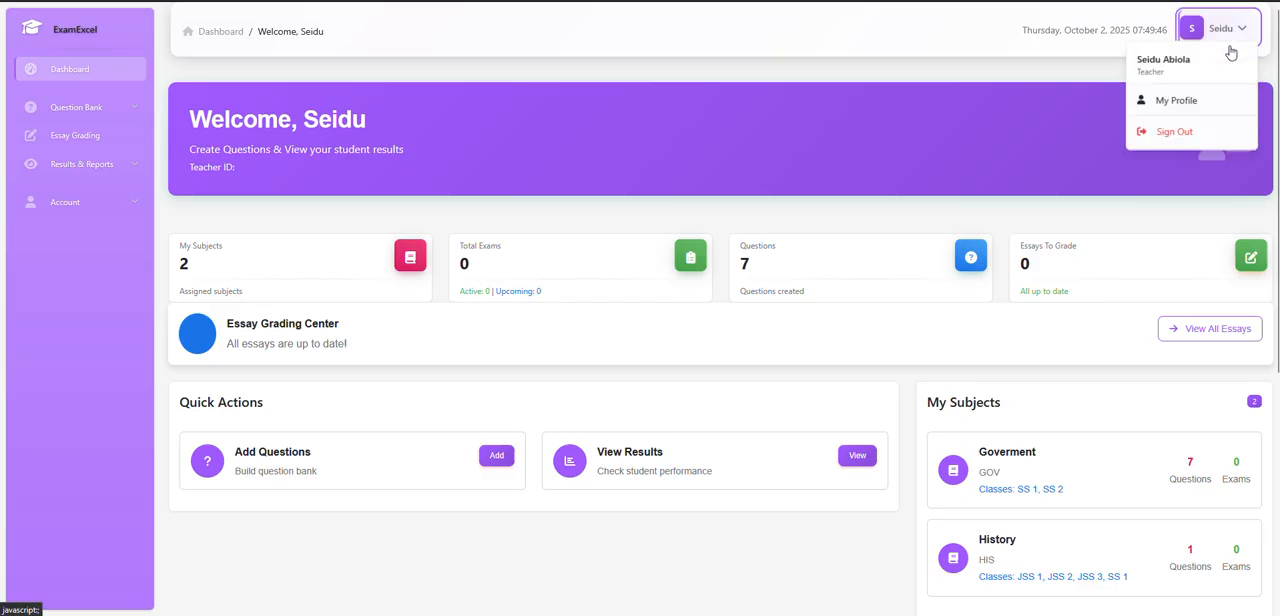
pyautogui.click(1170, 131)
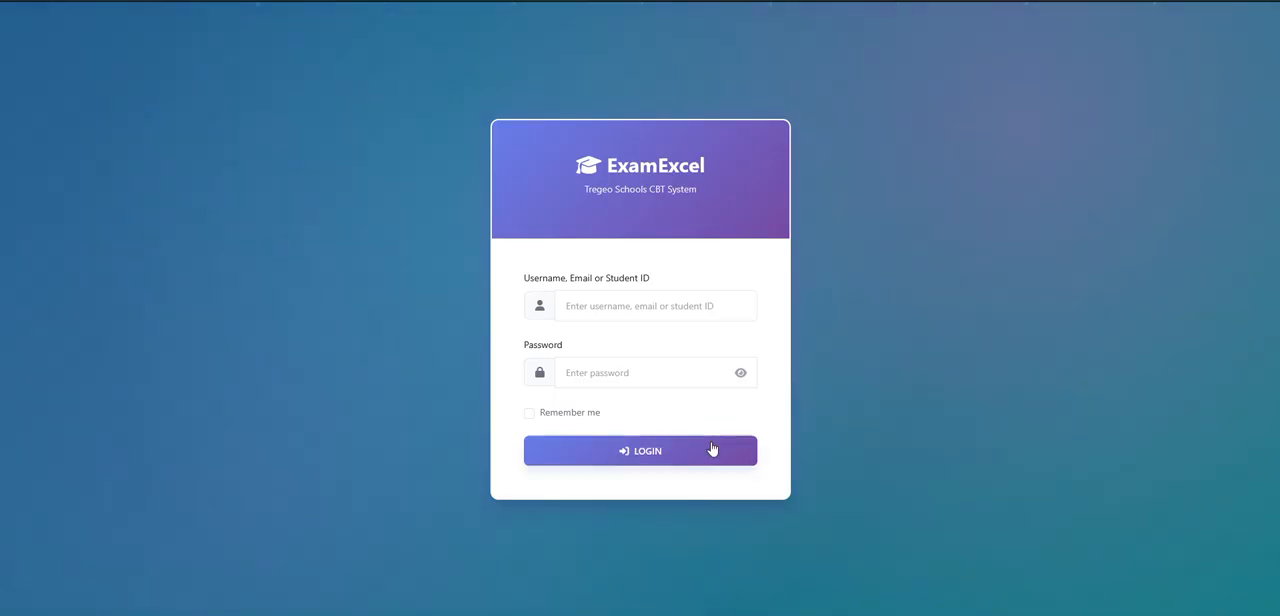